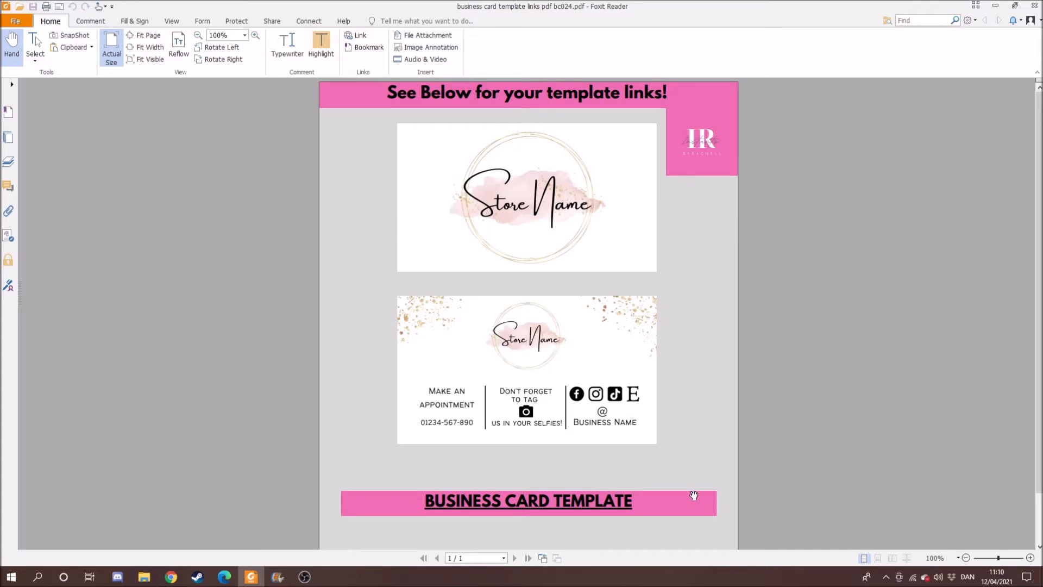
Step: Open the PDF's business card template link in Canva, allowing the connection, and start an editable copy of the template
left_click(621, 511)
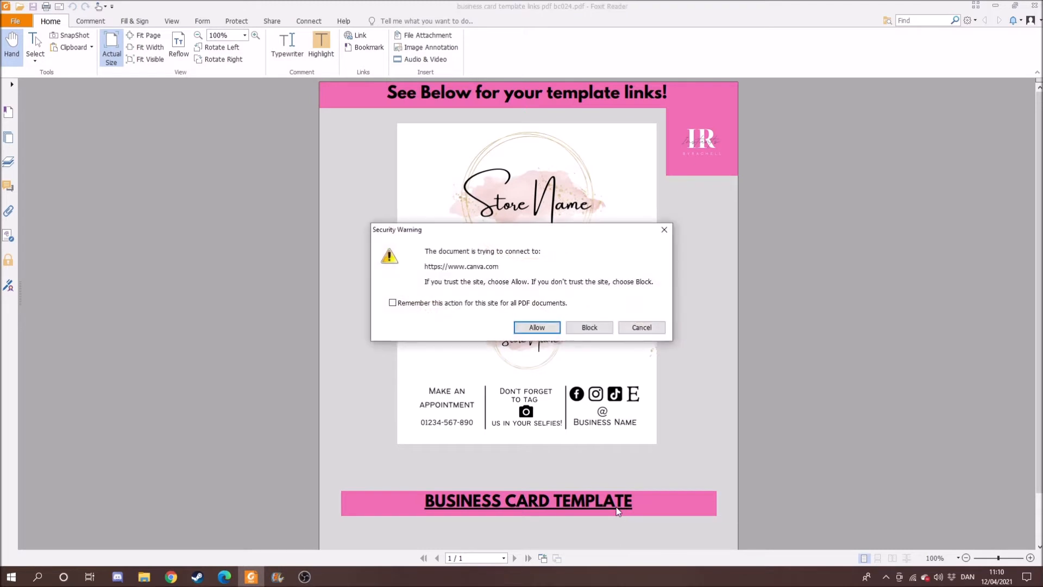
left_click(551, 328)
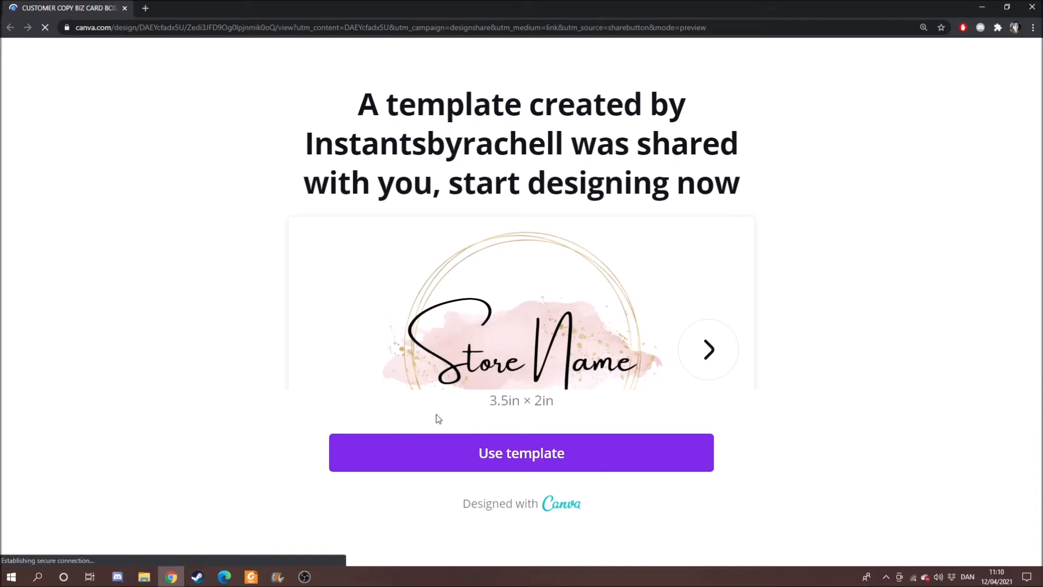
left_click(614, 461)
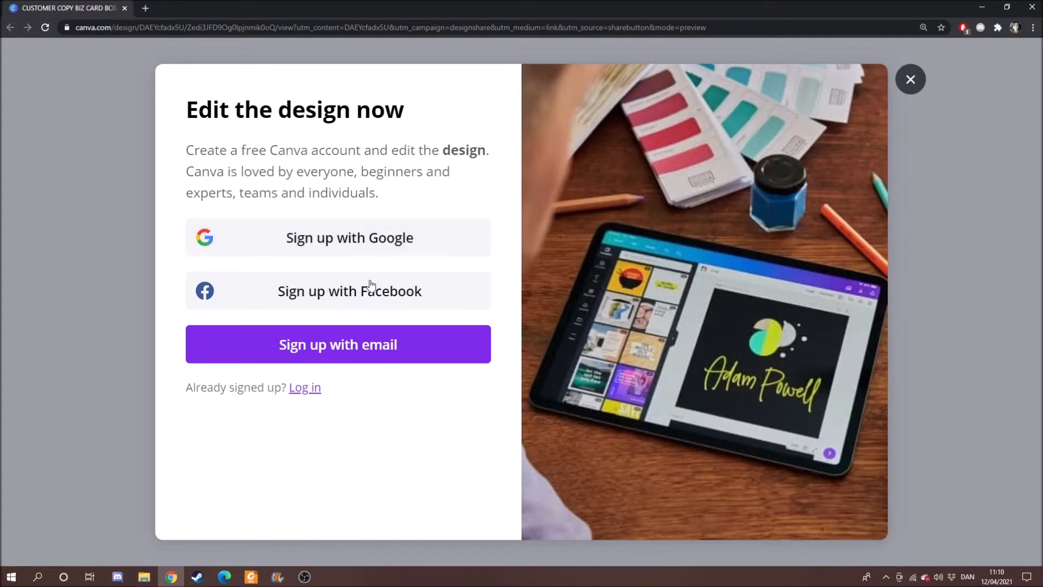
left_click(464, 338)
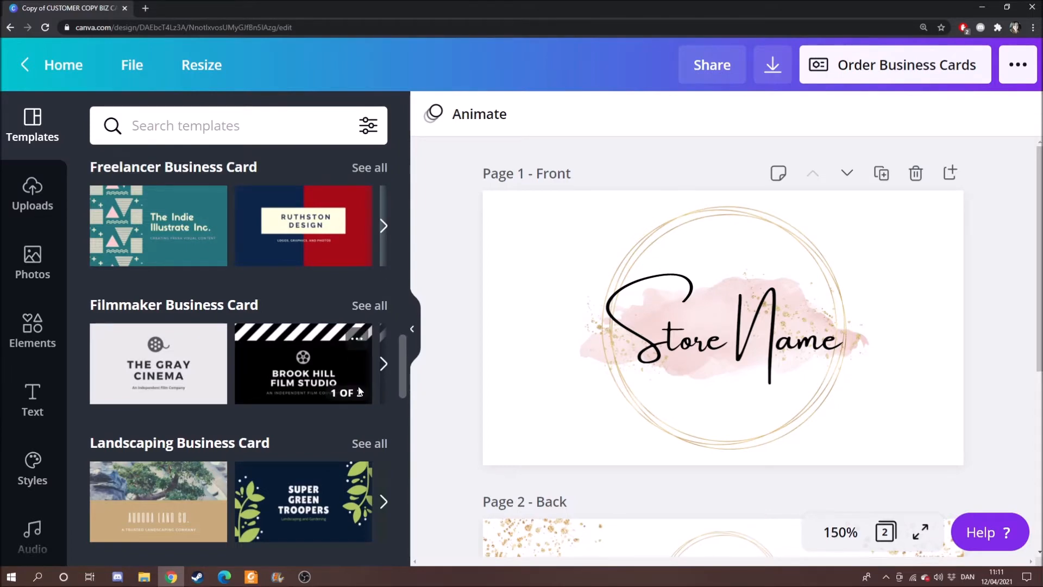
Step: Browse the available business card templates, the uploaded media and the stock photos
scroll(359, 391, "down", 7)
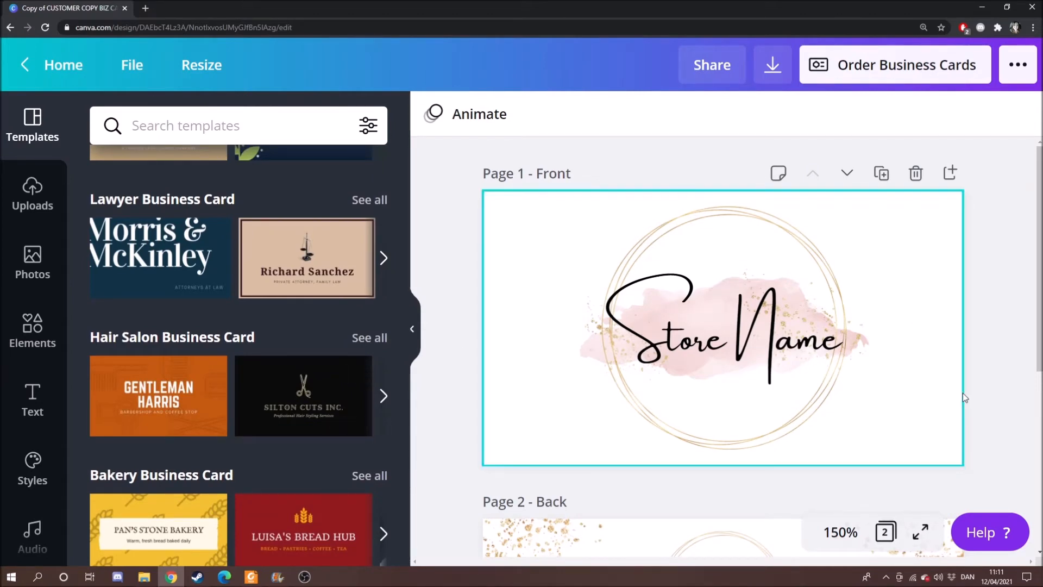
left_click(32, 189)
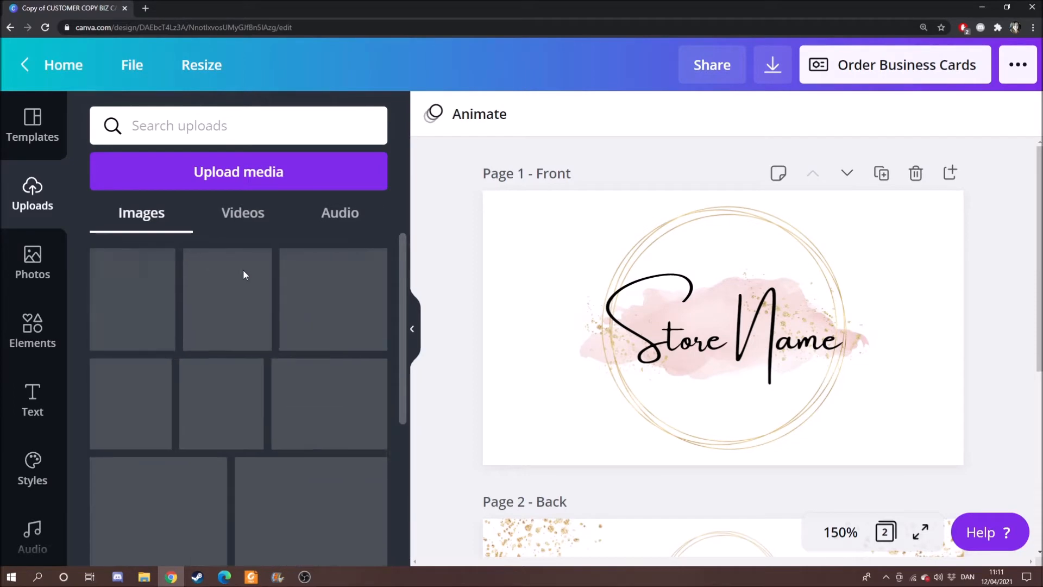
left_click(48, 263)
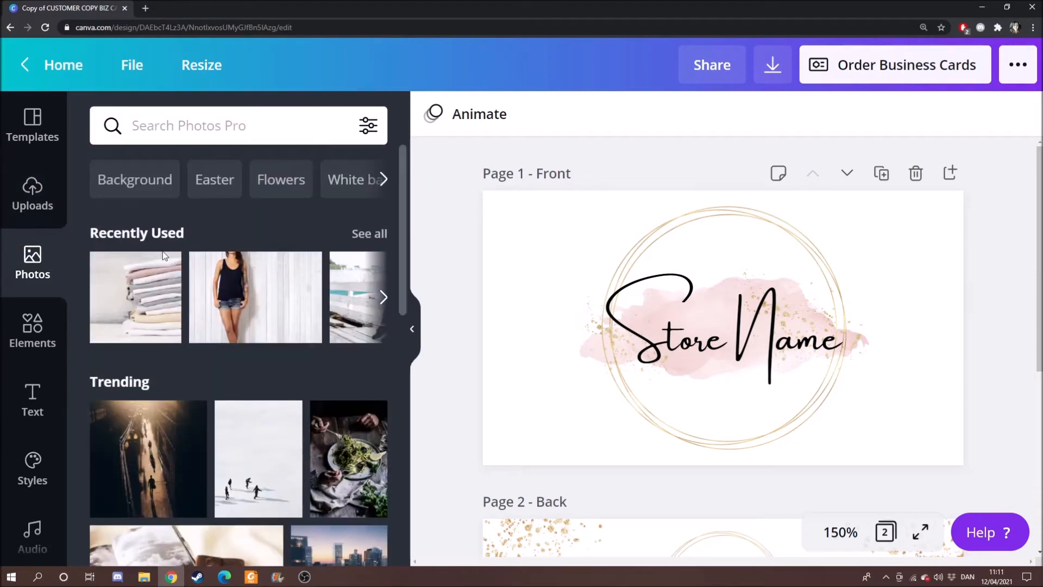
scroll(249, 397, "down", 3)
Step: Search the elements for "facebook" and filter the results to free items only
left_click(33, 329)
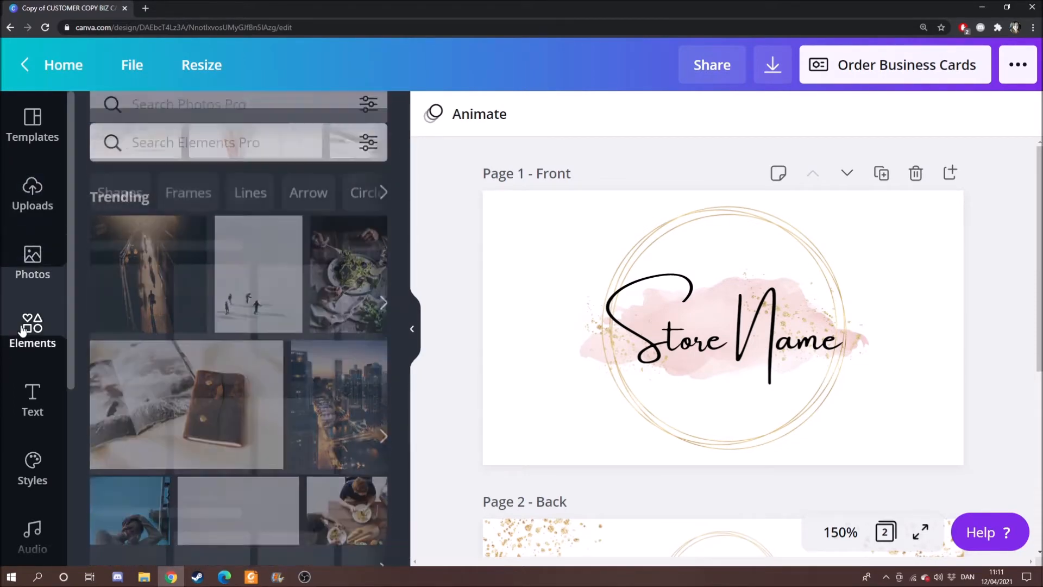
left_click(222, 125)
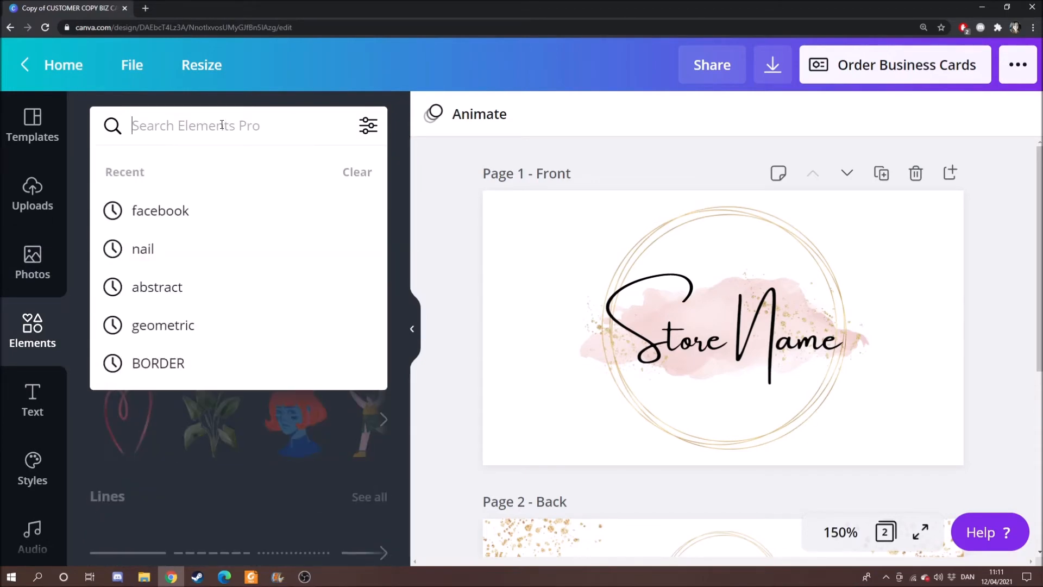
type("faceboo")
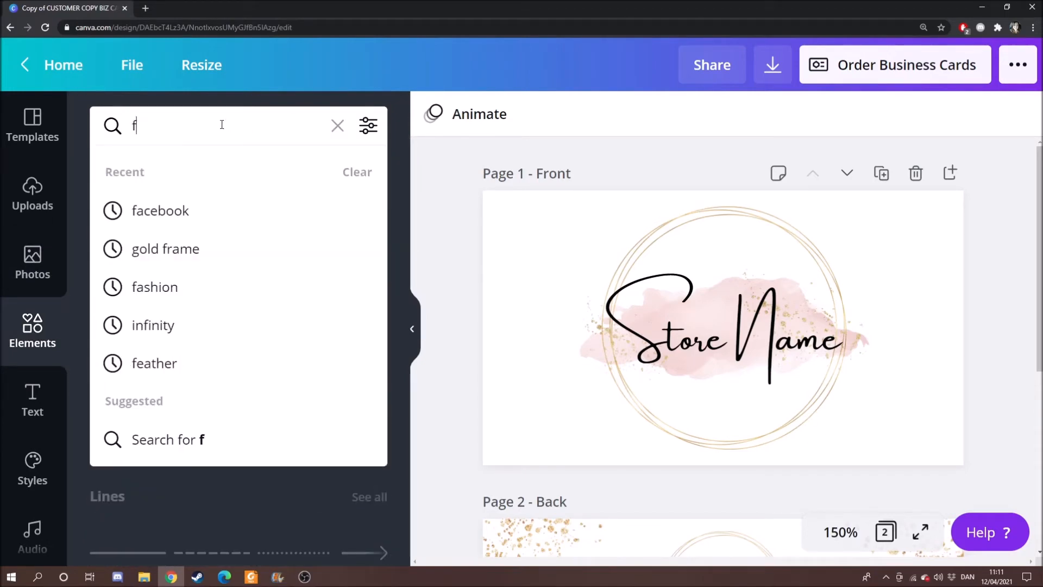
key("Return")
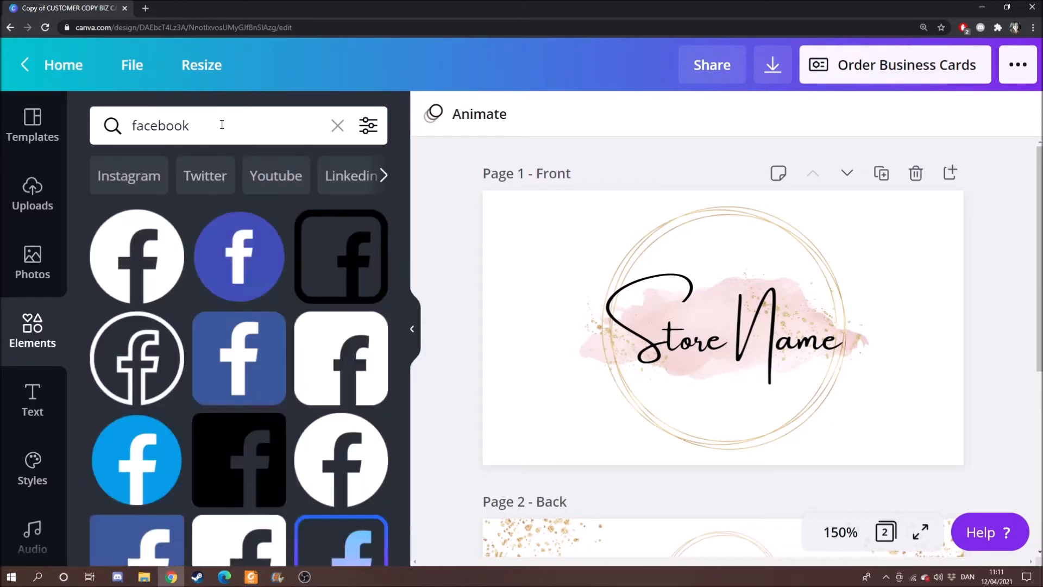
left_click(362, 130)
left_click(124, 416)
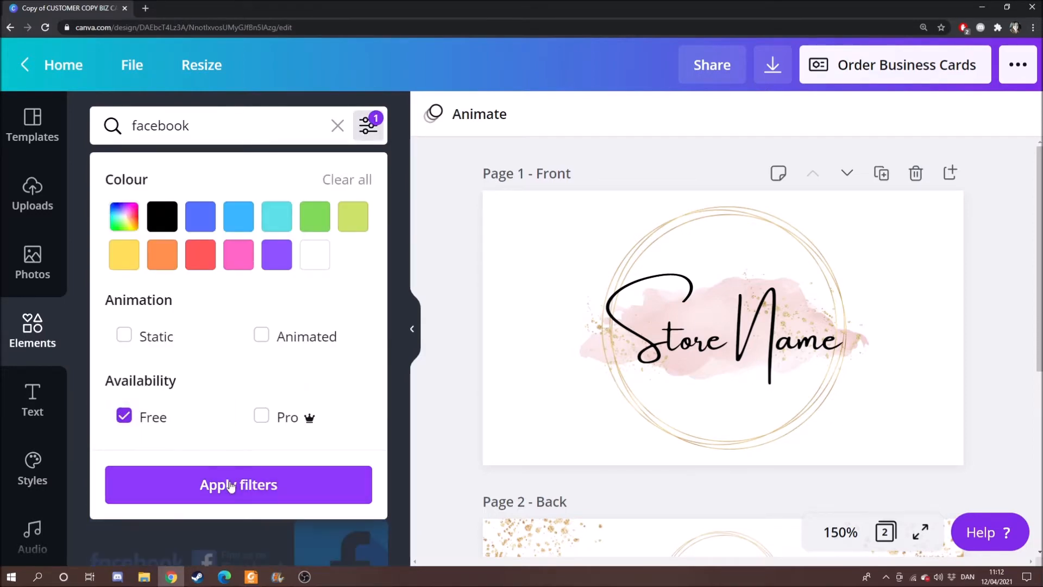
left_click(231, 485)
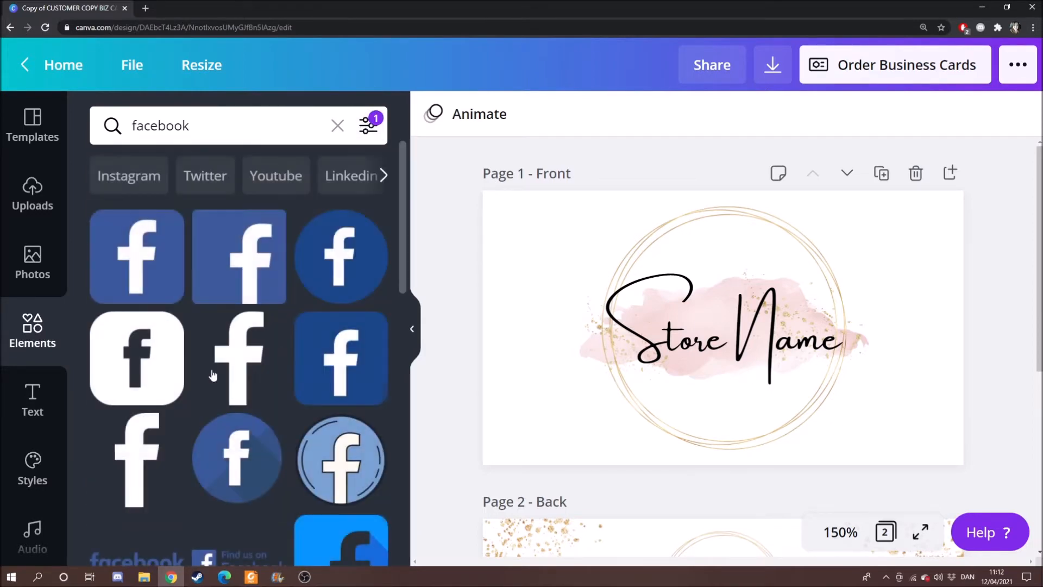
Step: Try the blue rounded-square Facebook icon on the front page, recolour it with the Icy Gradient magenta-purple, and delete it
left_click(103, 271)
left_click(432, 116)
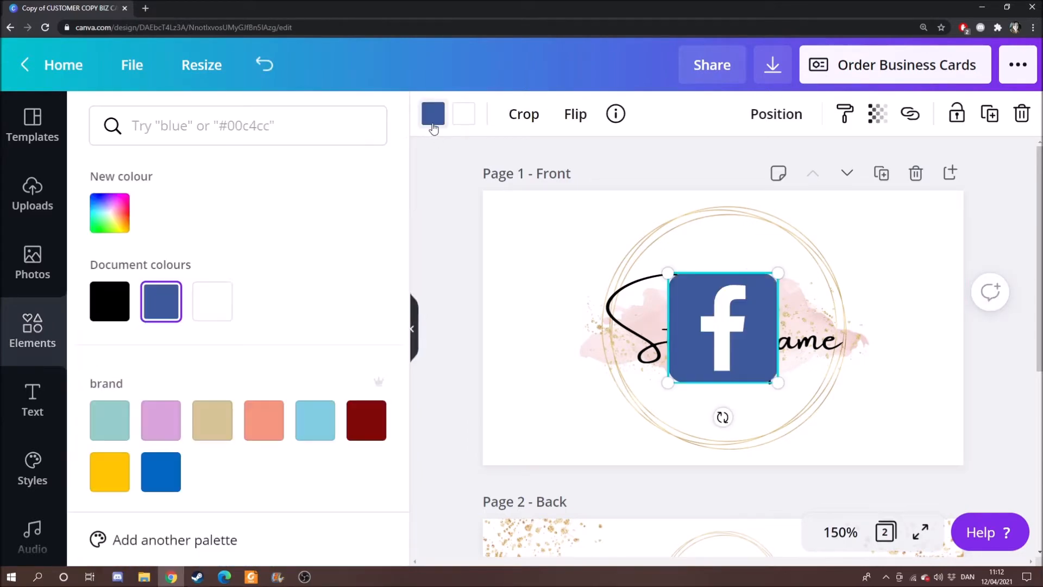
scroll(213, 420, "down", 5)
left_click(220, 300)
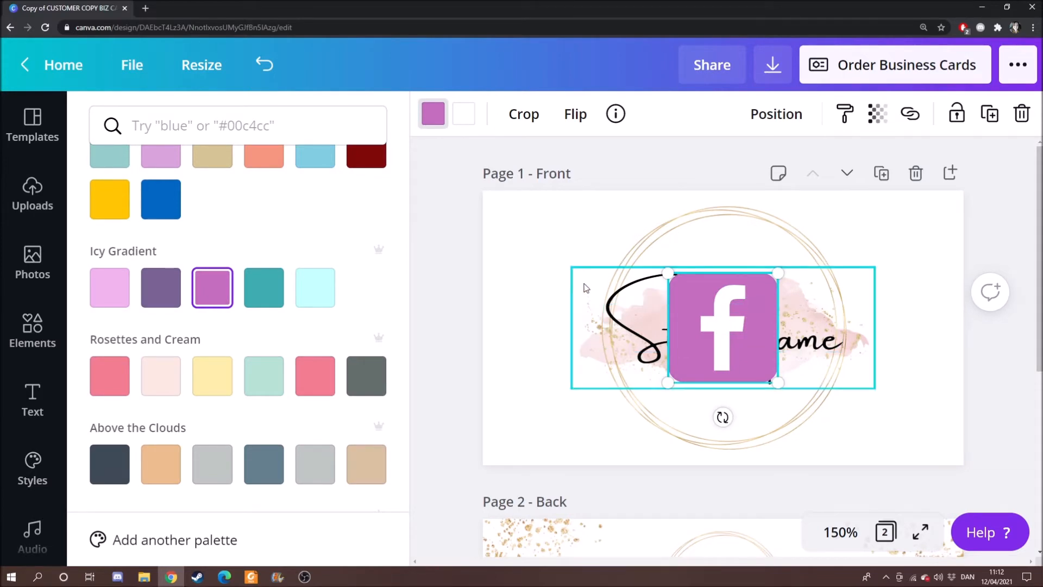
key("Delete")
Step: Replace the element search with "twitter", view the matching icons, and clear the search
left_click(328, 134)
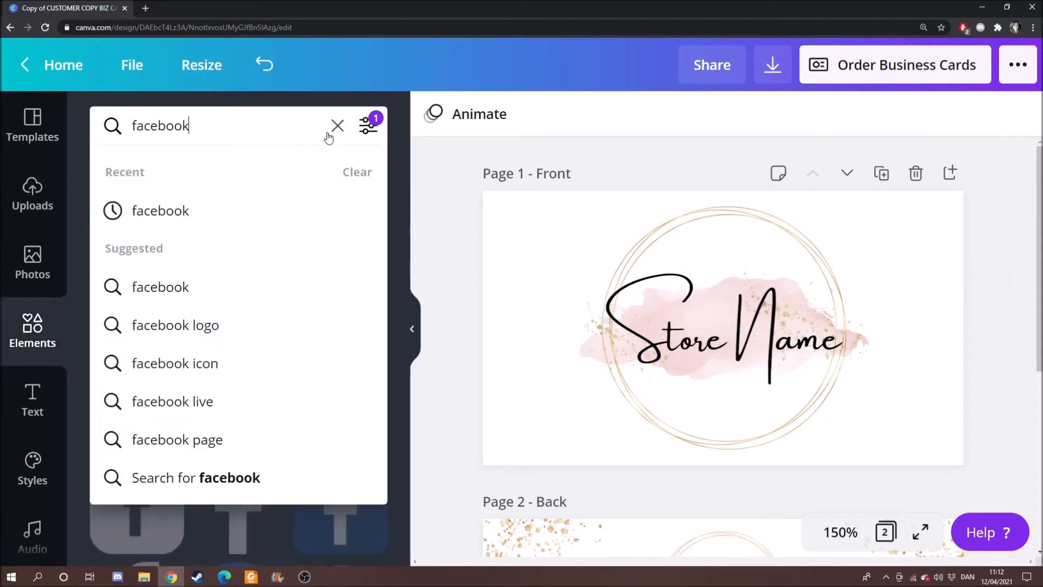
left_click(342, 118)
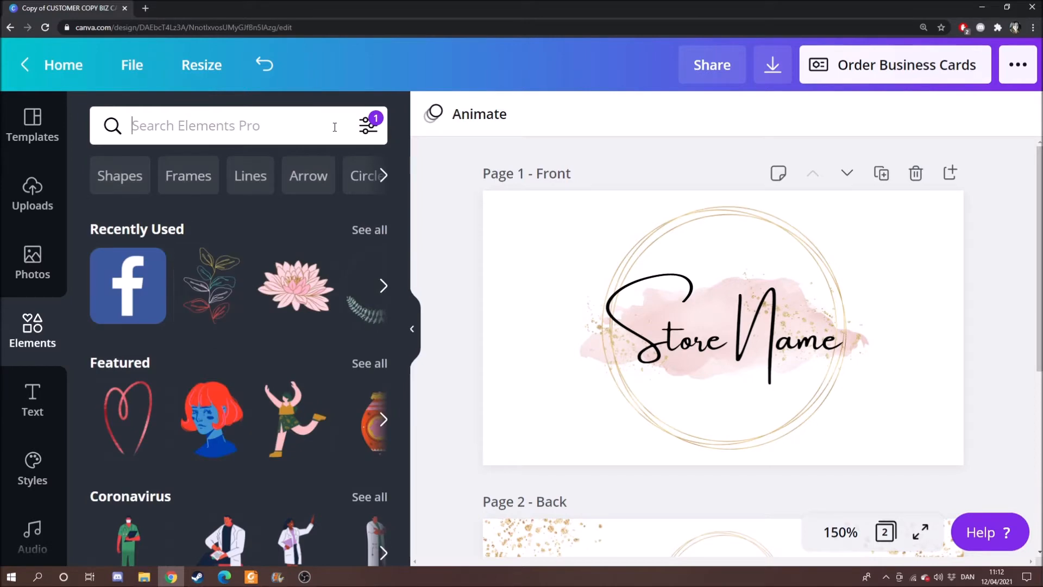
type("twitter")
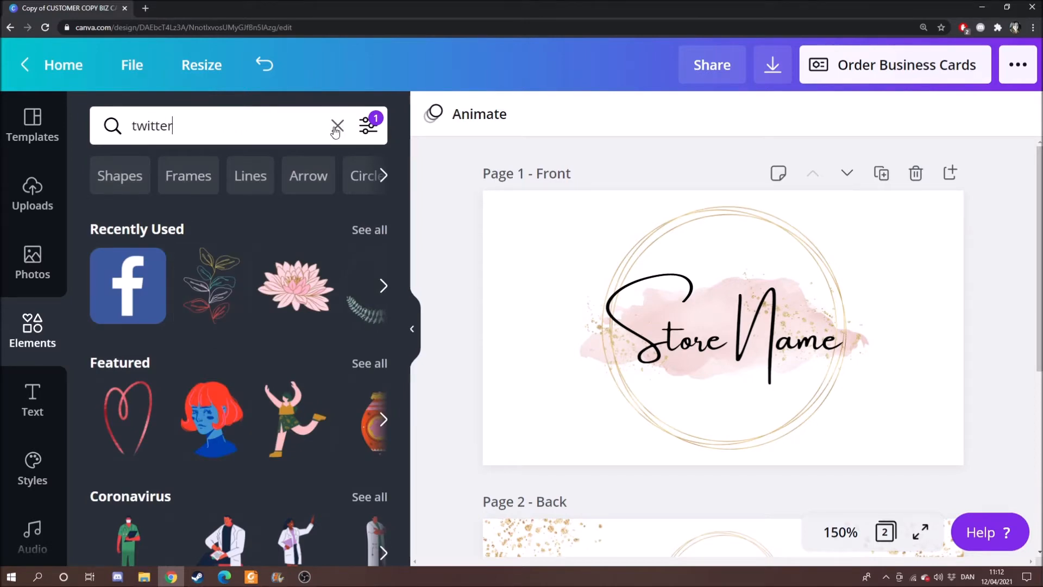
key("Return")
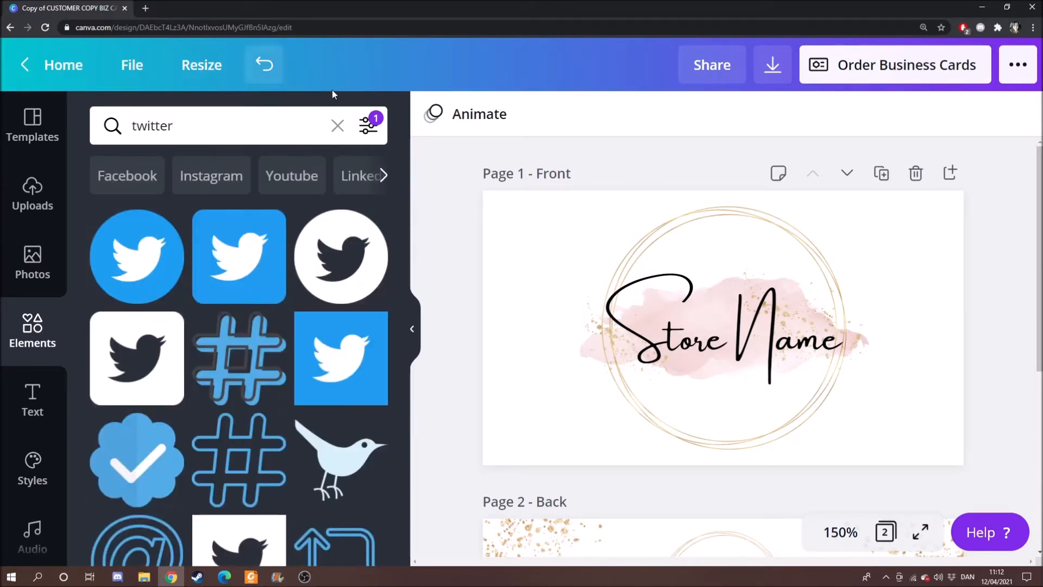
left_click(337, 128)
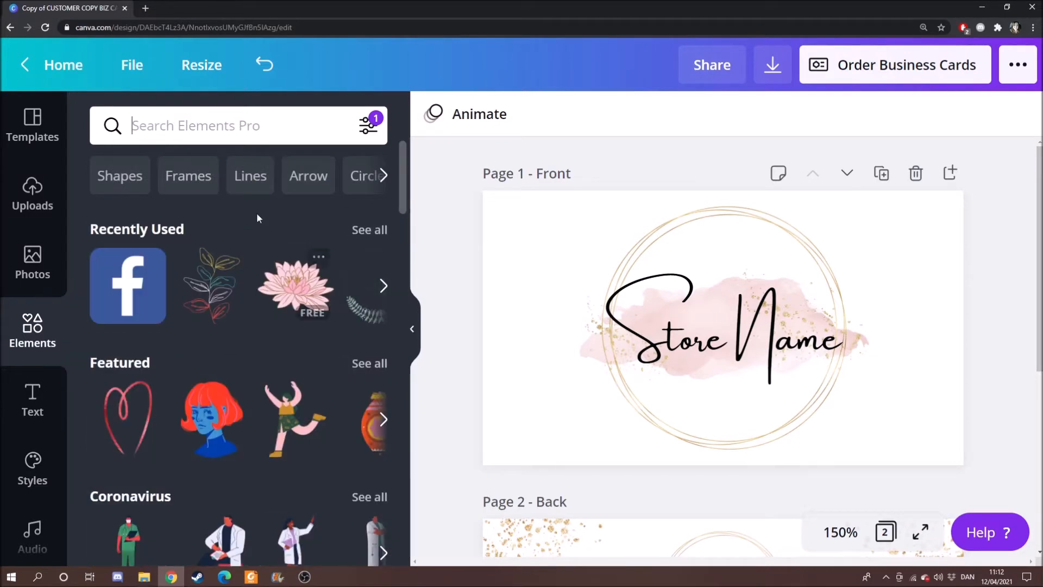
Step: Browse the suggested element categories such as Shapes and Oval, and clear the category search
left_click(128, 190)
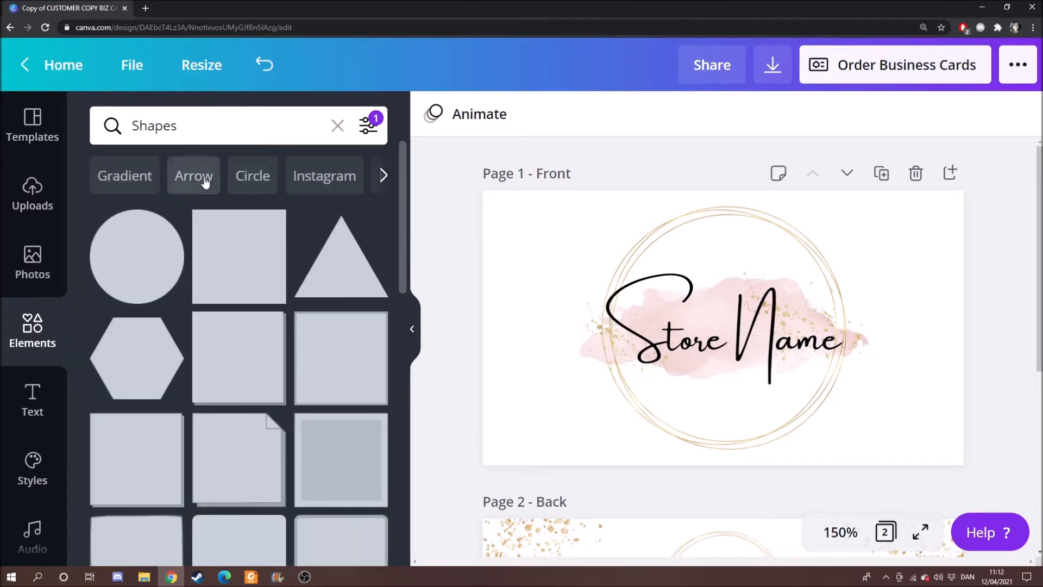
left_click(202, 181)
left_click(262, 183)
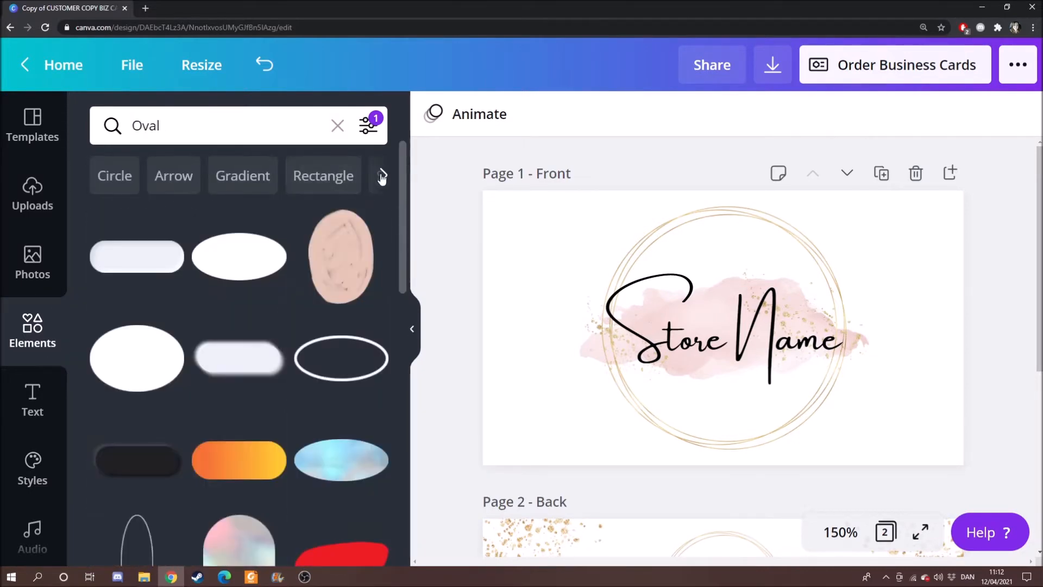
left_click(336, 127)
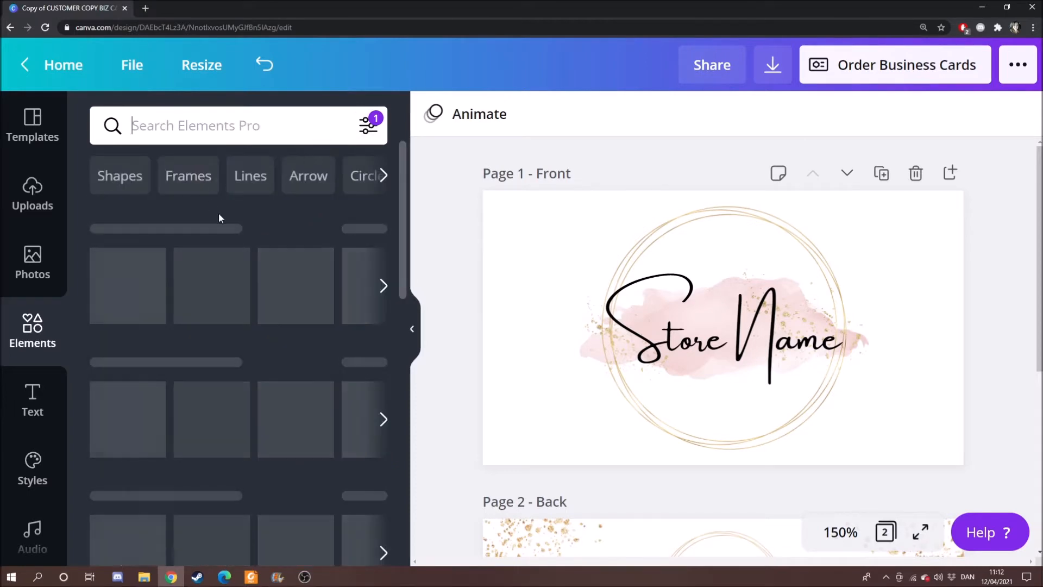
Step: Try adding a heading text box to the front page and undo it
left_click(39, 398)
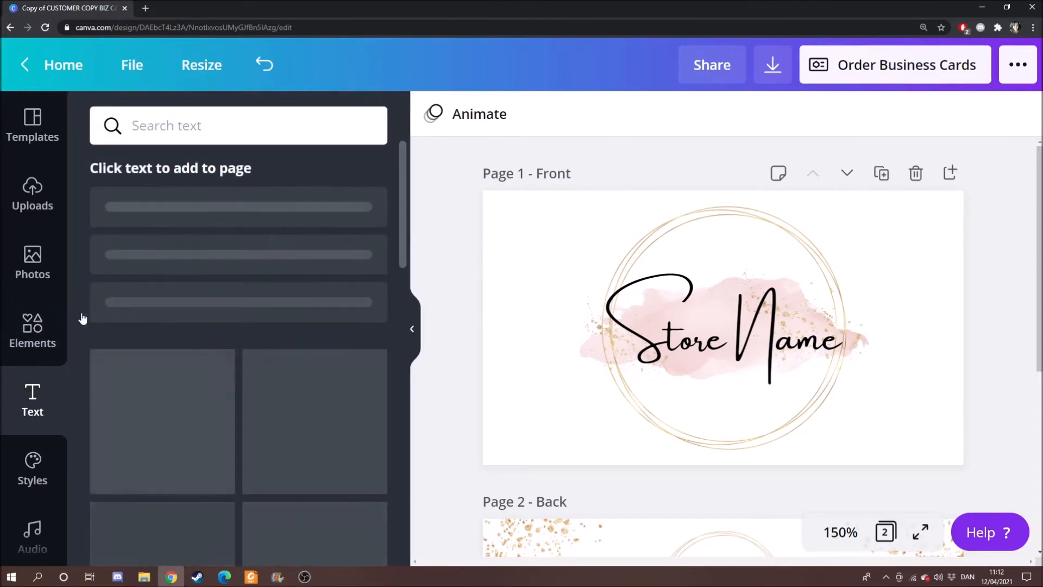
scroll(40, 374, "down", 1)
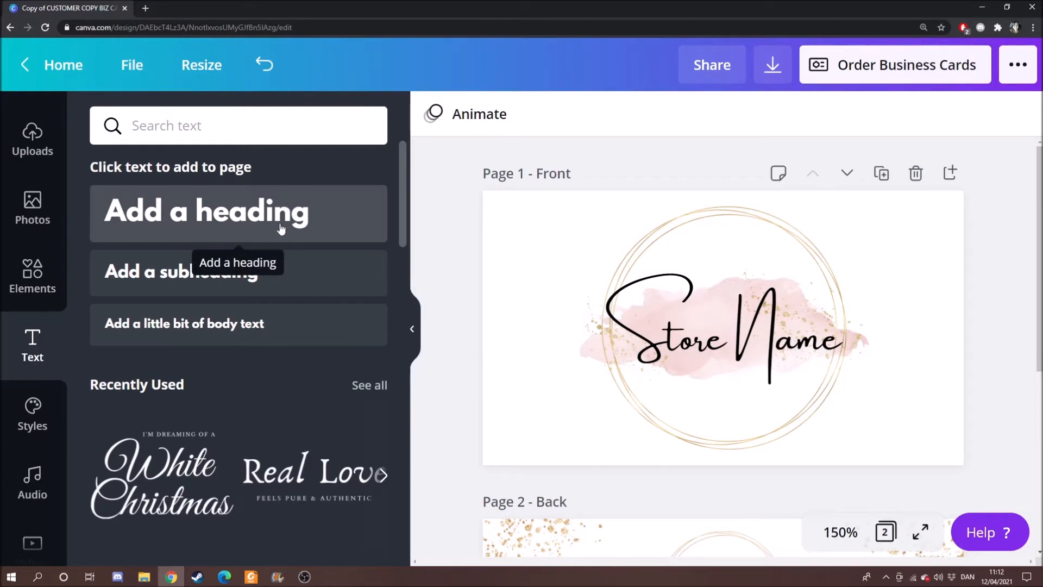
left_click(281, 228)
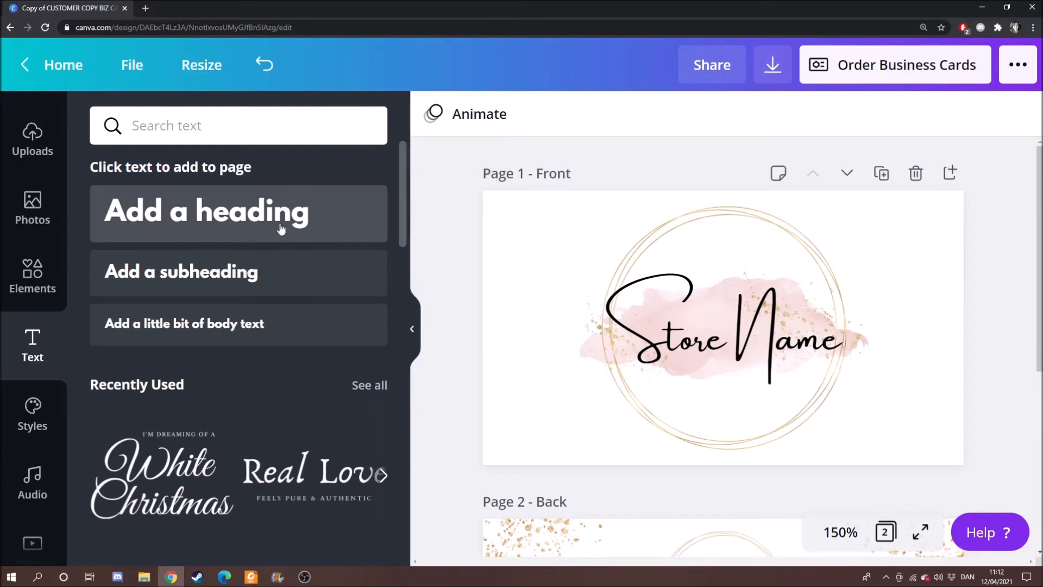
key("ctrl+z")
Step: Browse the font combinations, the brand colour and font styles, and the audio tracks
scroll(192, 466, "down", 3)
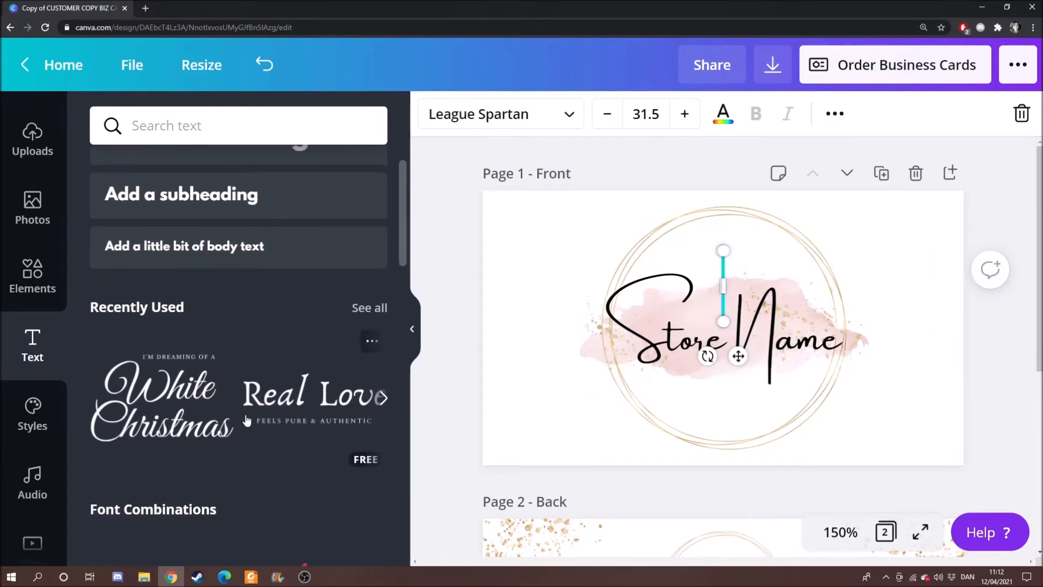
scroll(192, 466, "down", 6)
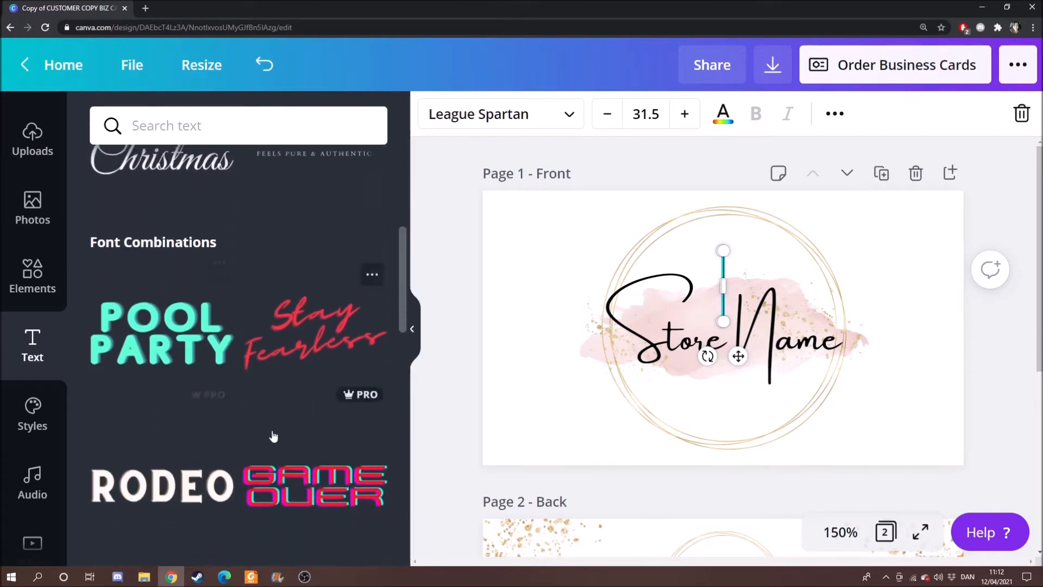
left_click(32, 429)
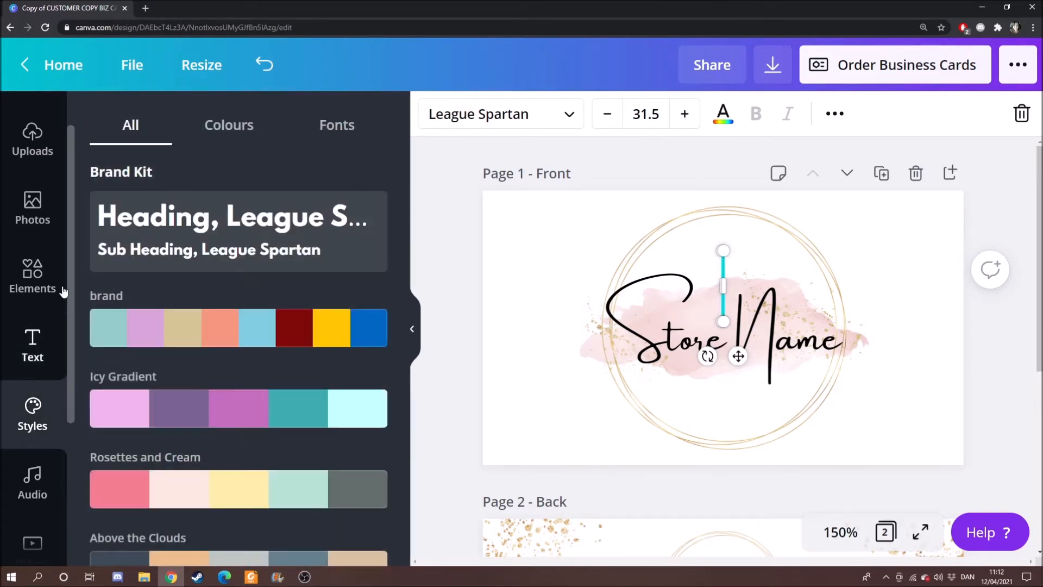
scroll(232, 359, "down", 5)
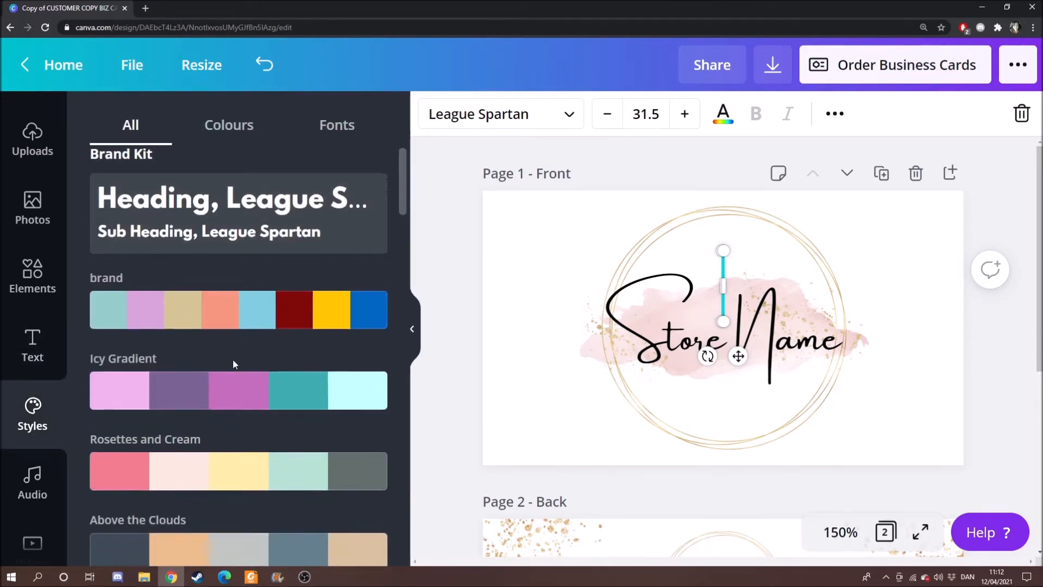
left_click(22, 507)
scroll(32, 470, "down", 3)
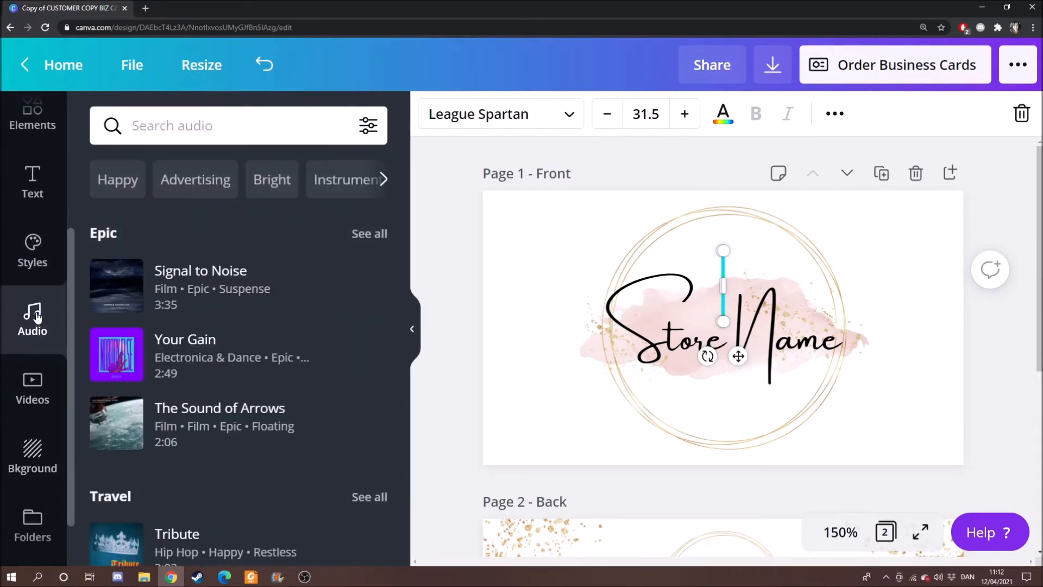
Step: Browse the backgrounds, try the black marble one on the front page, and remove it
left_click(34, 468)
scroll(258, 344, "down", 4)
scroll(258, 344, "up", 4)
left_click(309, 264)
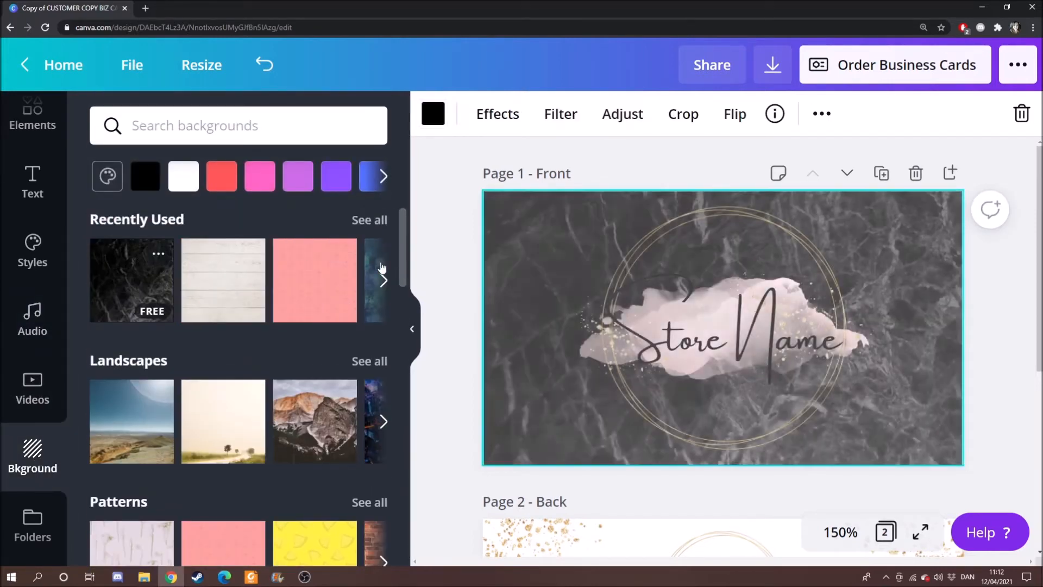
key("Delete")
key("Delete")
Step: Look further through the background categories and open the folder containing all your designs
scroll(103, 426, "down", 2)
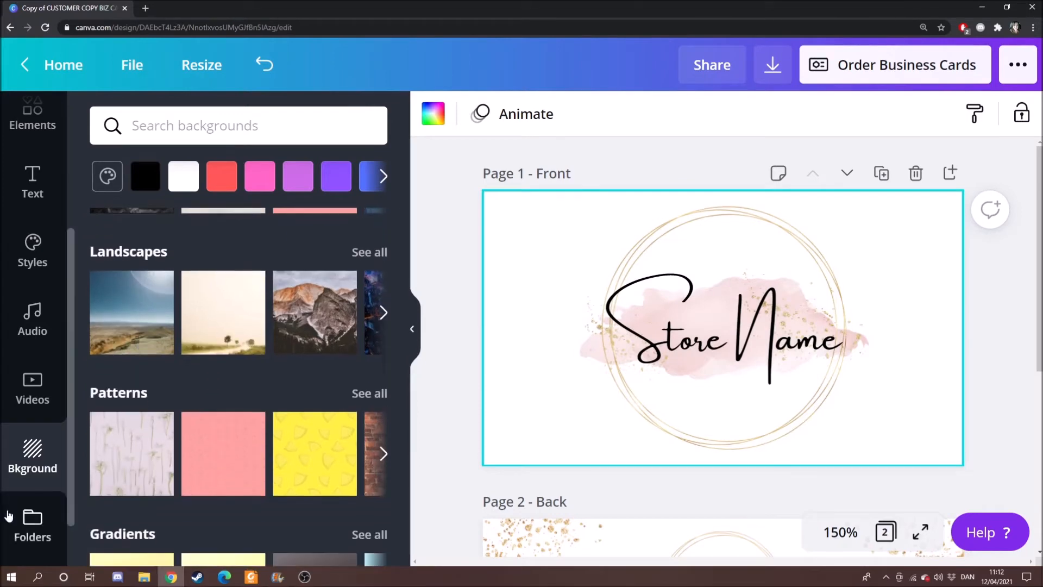
left_click(7, 508)
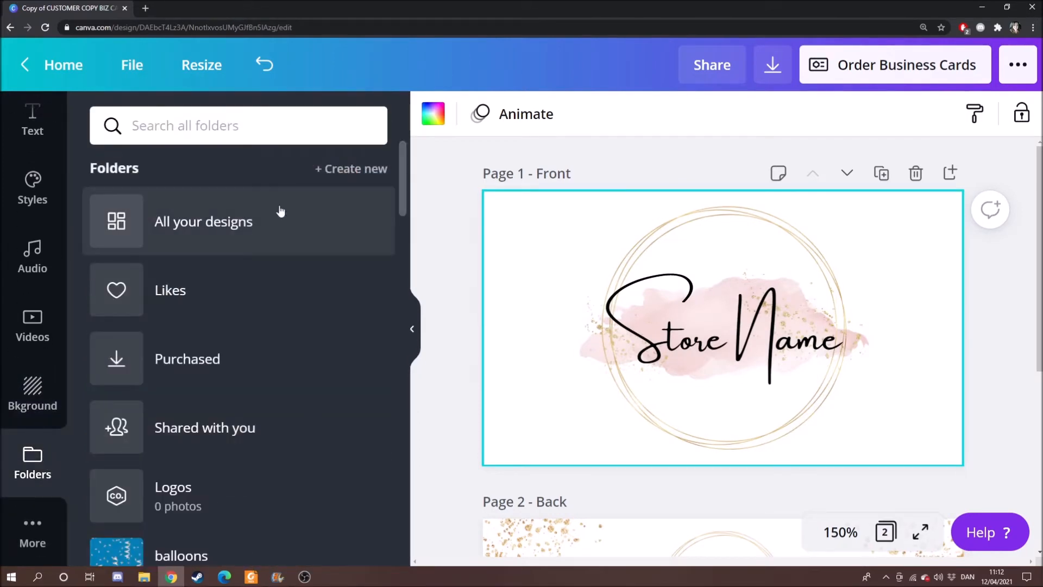
left_click(263, 221)
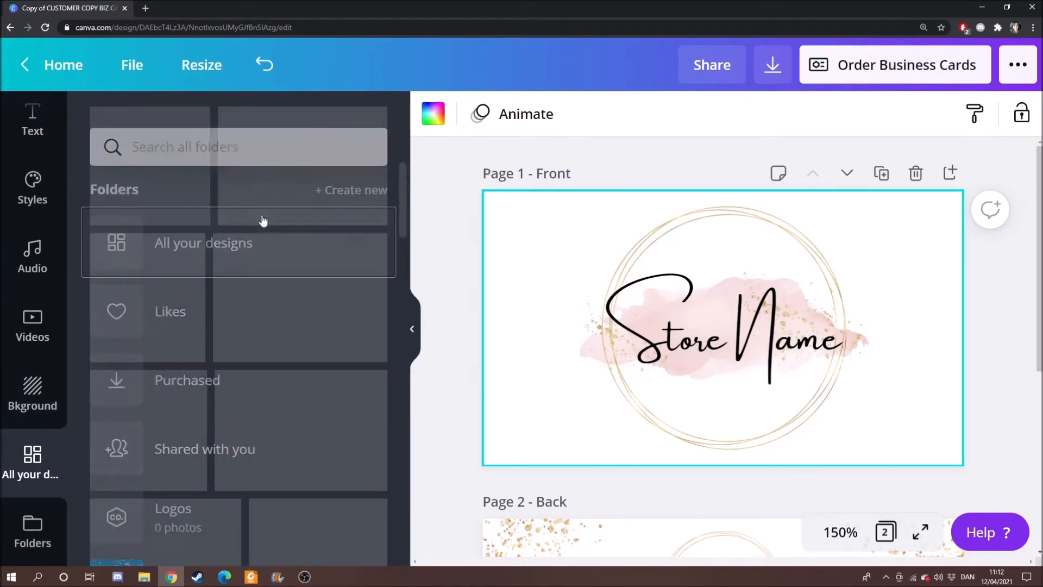
Step: Browse the full list of folders holding saved elements and backgrounds
left_click(4, 437)
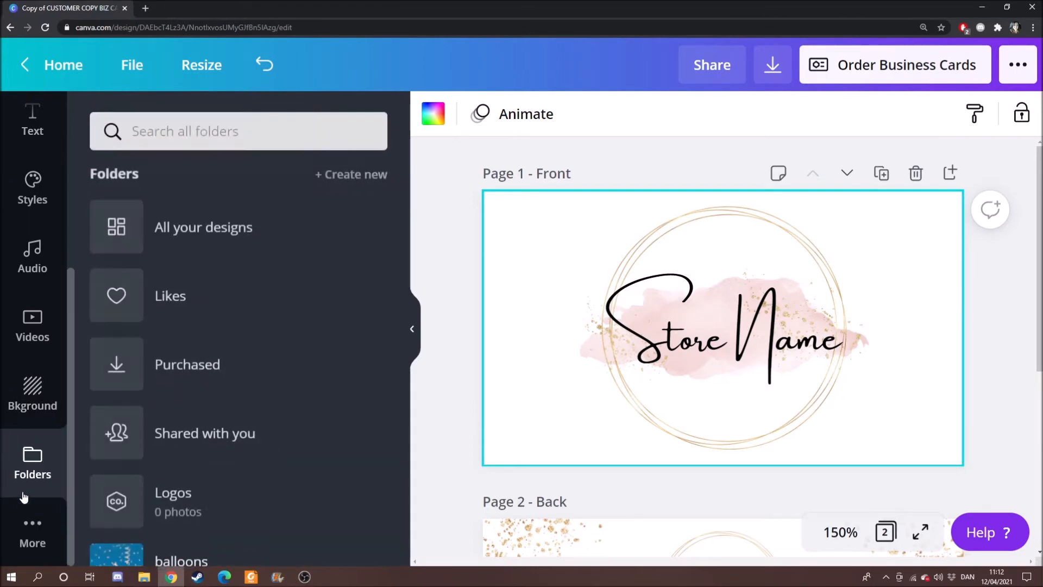
scroll(256, 320, "down", 2)
scroll(265, 330, "down", 1)
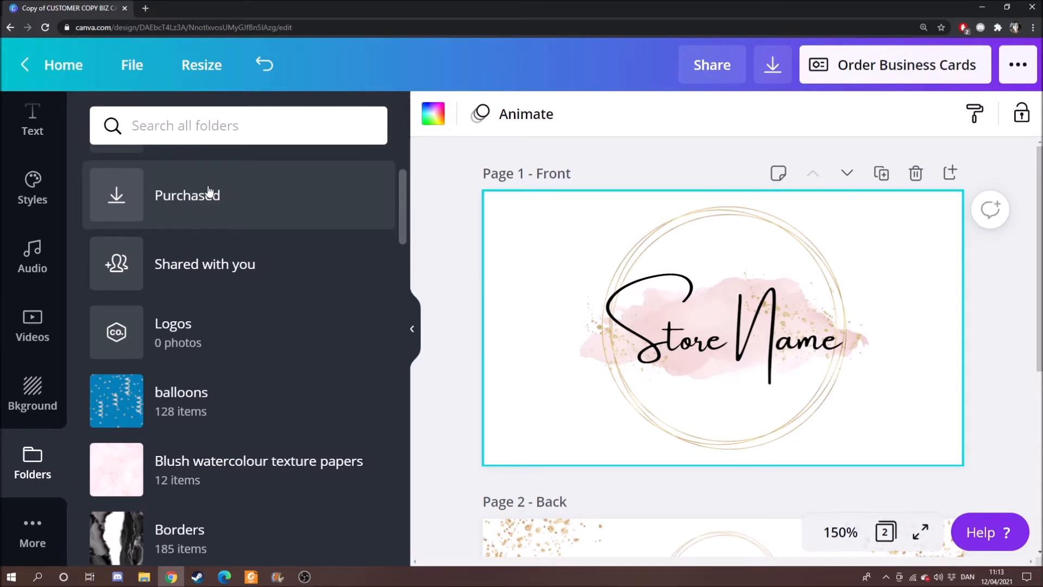
scroll(244, 391, "down", 3)
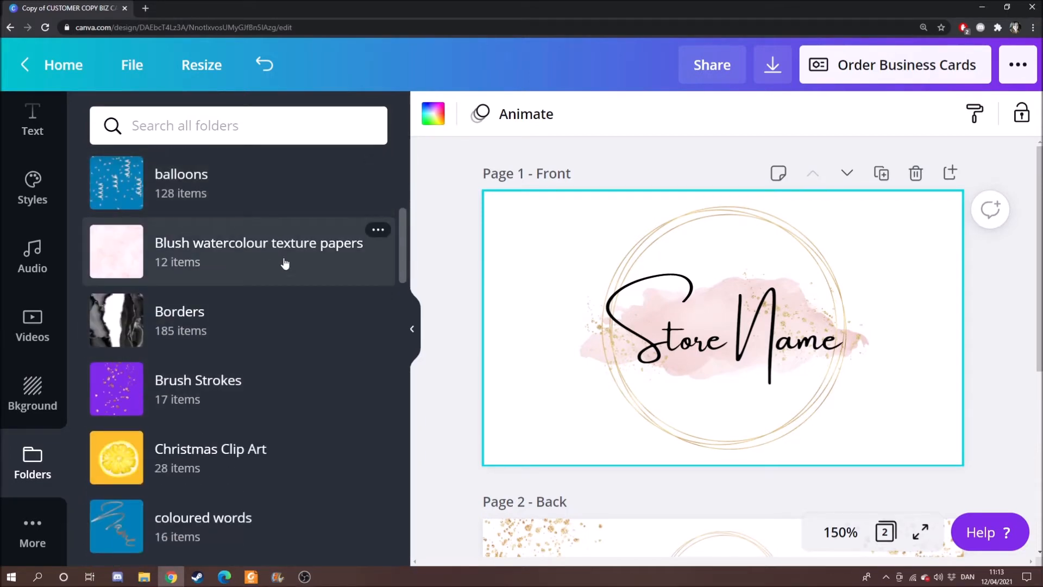
scroll(224, 422, "down", 6)
scroll(224, 410, "down", 12)
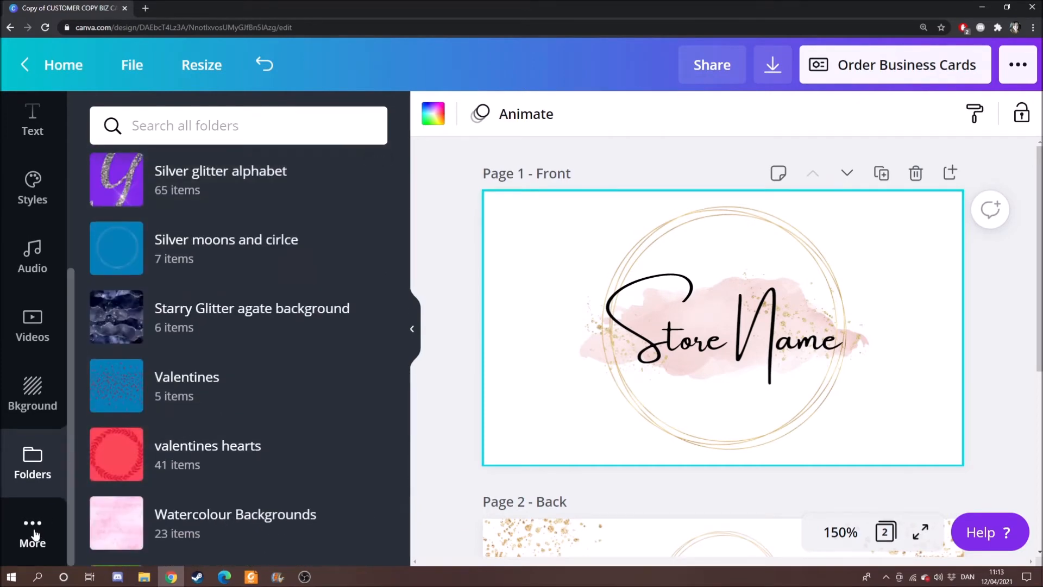
Step: Browse the apps and integrations available for designs, and collapse the side panel
left_click(34, 535)
scroll(286, 403, "down", 7)
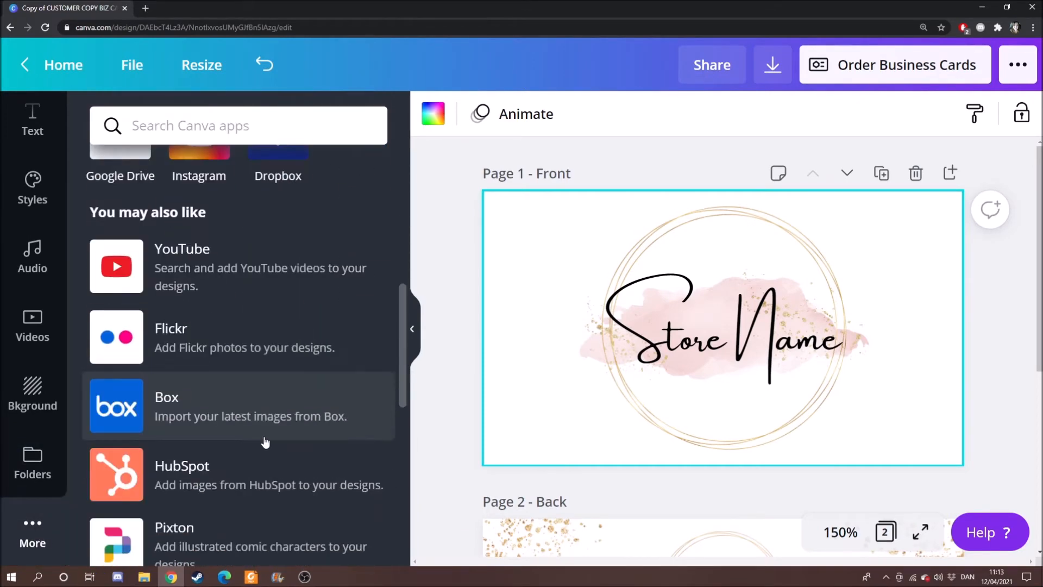
scroll(265, 442, "up", 4)
left_click(412, 344)
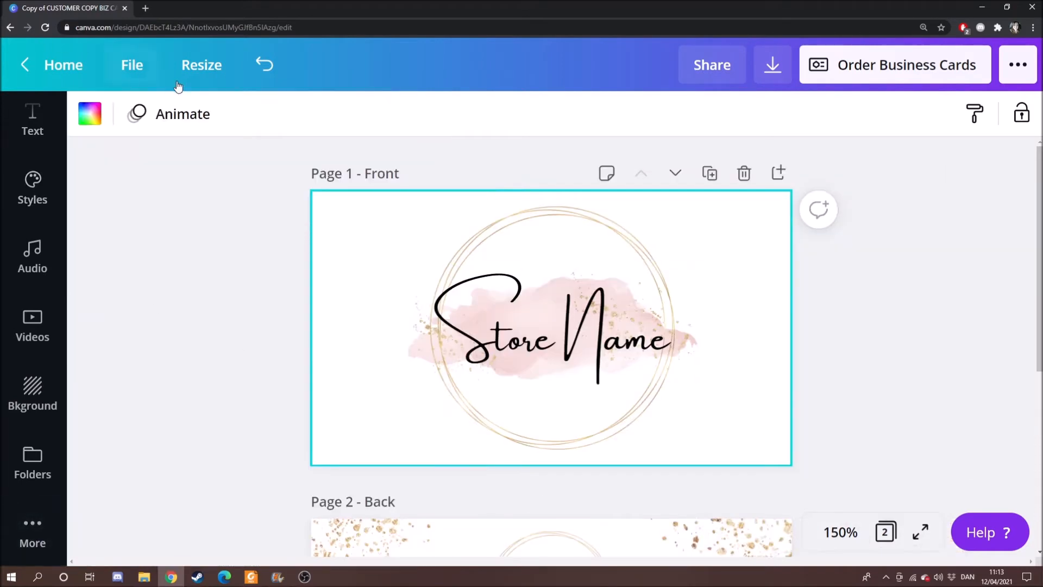
Step: Review the file options together with the design's editable title, and close them
left_click(131, 69)
triple_click(187, 76)
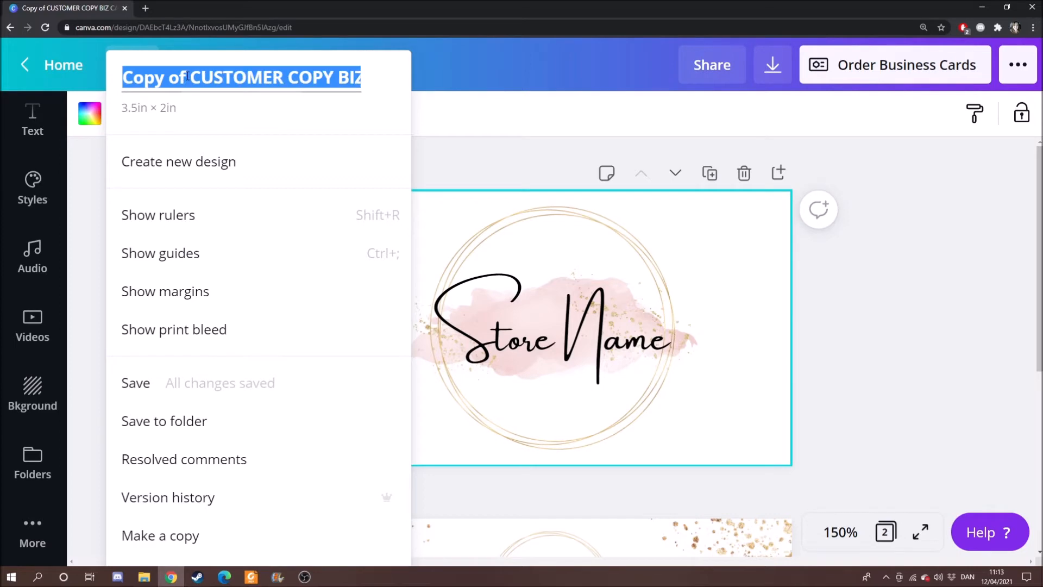
left_click(188, 77)
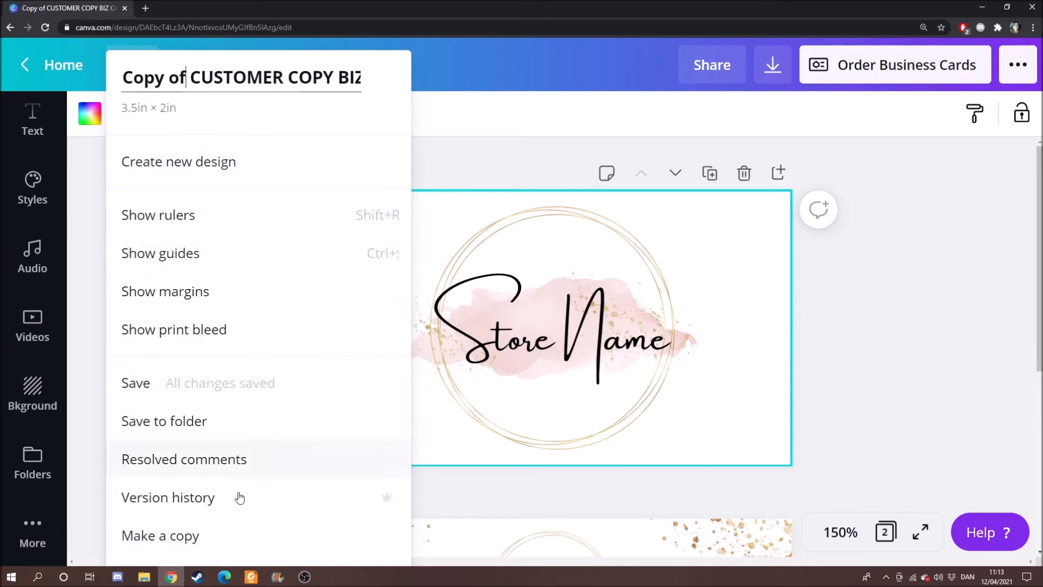
left_click(916, 336)
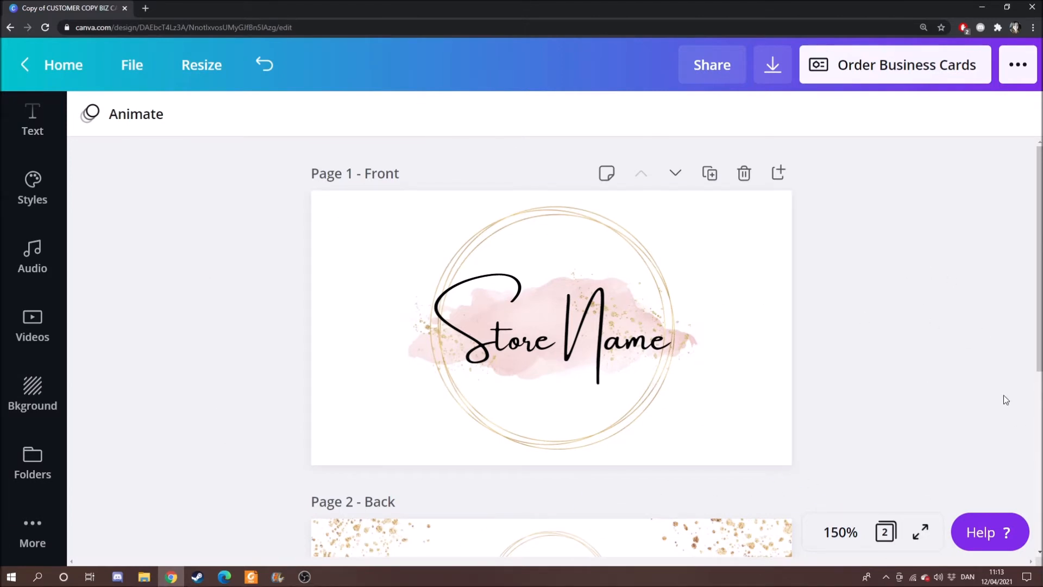
Step: Set the zoom level to 100% and check the pages in the grid overview
left_click(845, 537)
left_click(837, 234)
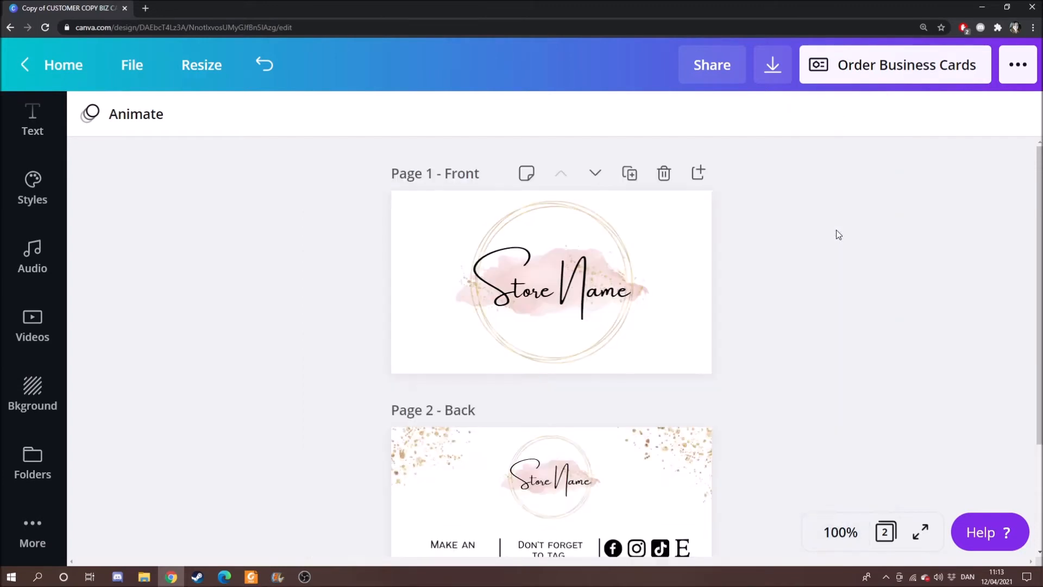
left_click(839, 533)
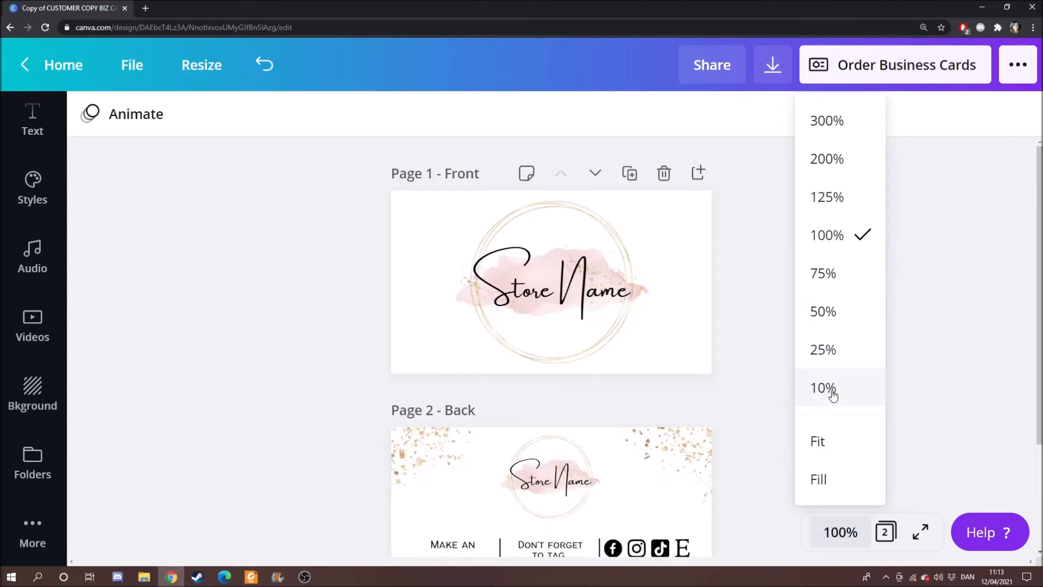
left_click(836, 235)
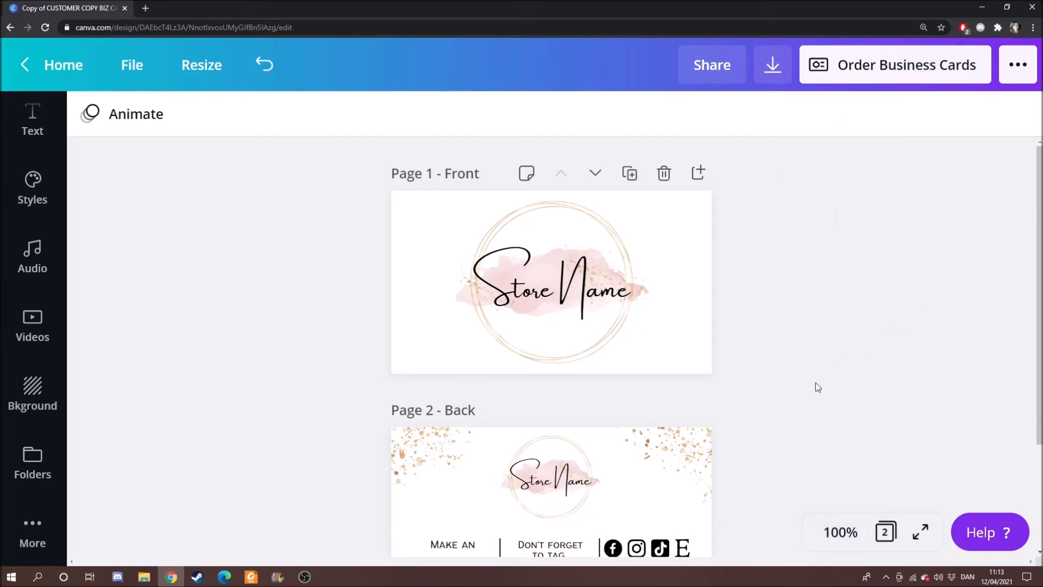
left_click(881, 537)
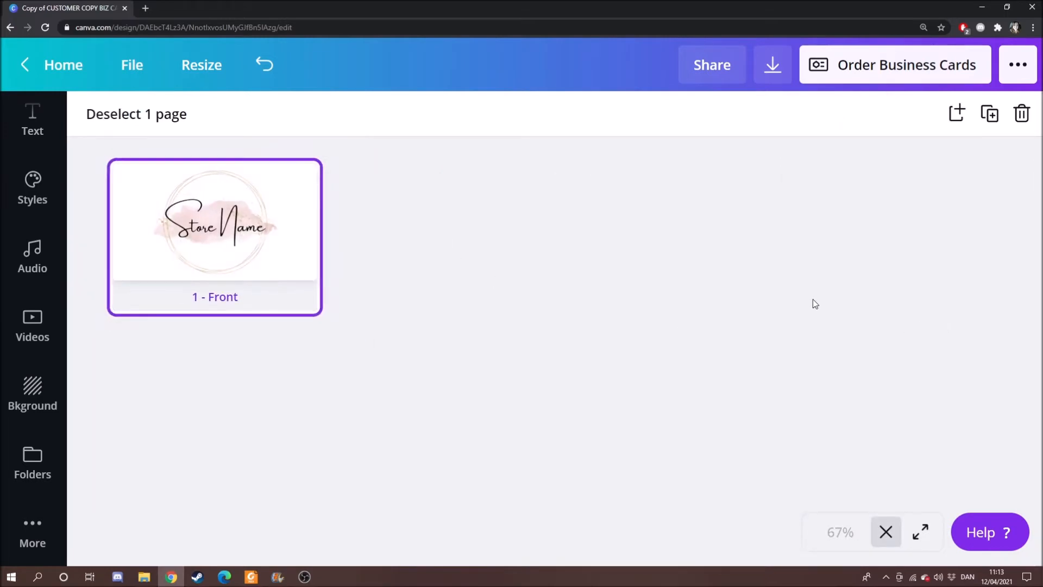
left_click(884, 532)
Step: Select all the logo elements on the front page and scale them down slightly together
mouse_move(559, 226)
left_mouse_down()
mouse_move(663, 219)
mouse_move(560, 220)
left_mouse_up()
left_click(738, 221)
left_click_drag(395, 209, 698, 356)
mouse_move(652, 201)
left_mouse_down()
mouse_move(768, 158)
mouse_move(610, 237)
mouse_move(666, 213)
mouse_move(647, 205)
left_mouse_up()
left_click(853, 282)
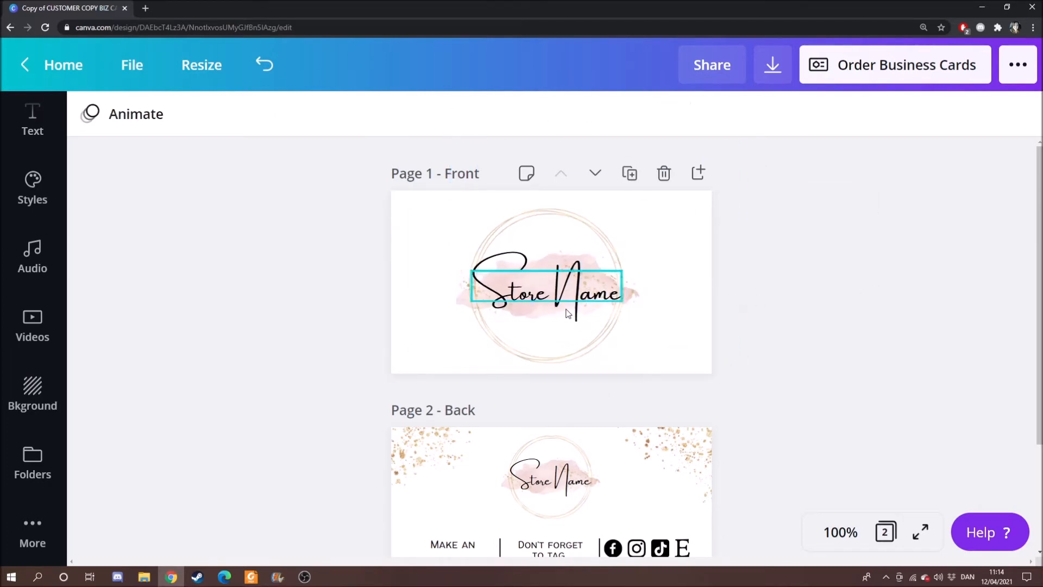
Step: Group the store name, gold ring and pink brush stroke on the front page, and scale the group down
left_click(499, 297)
left_click_drag(498, 297, 568, 289)
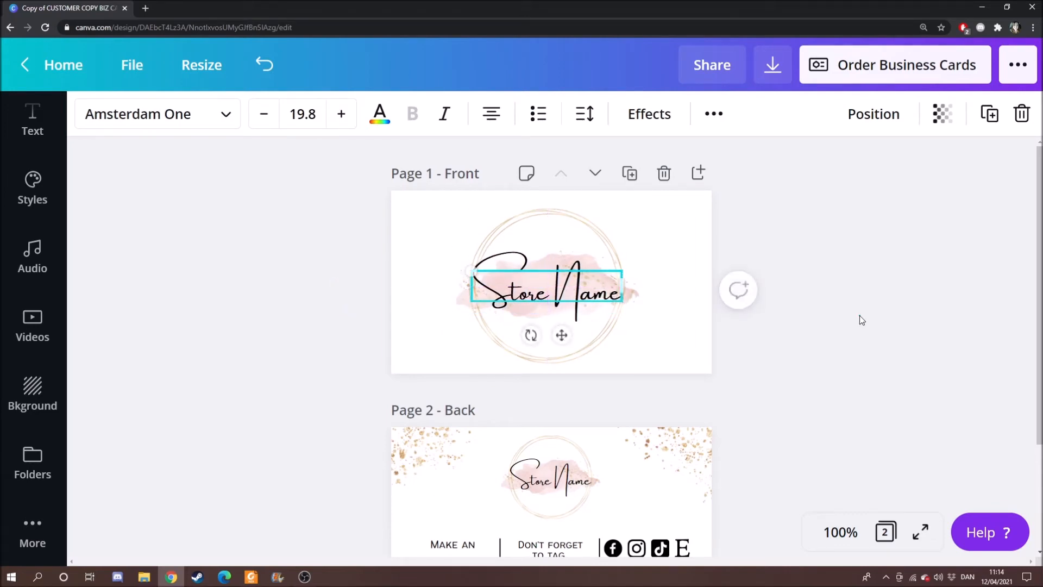
left_click(395, 199)
left_click_drag(444, 219, 654, 365)
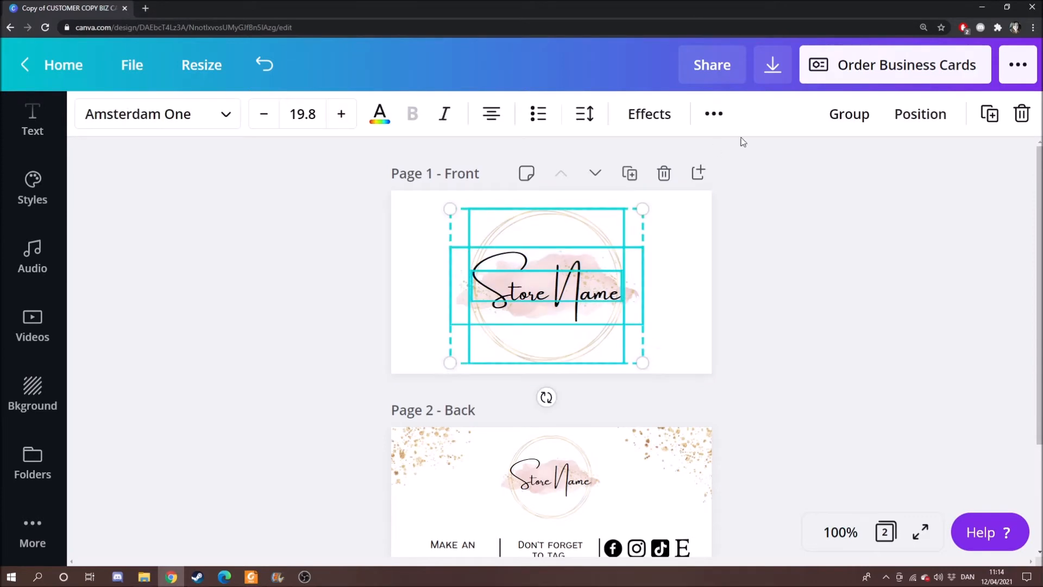
left_click(839, 116)
left_click_drag(643, 362, 611, 342)
left_click(675, 310)
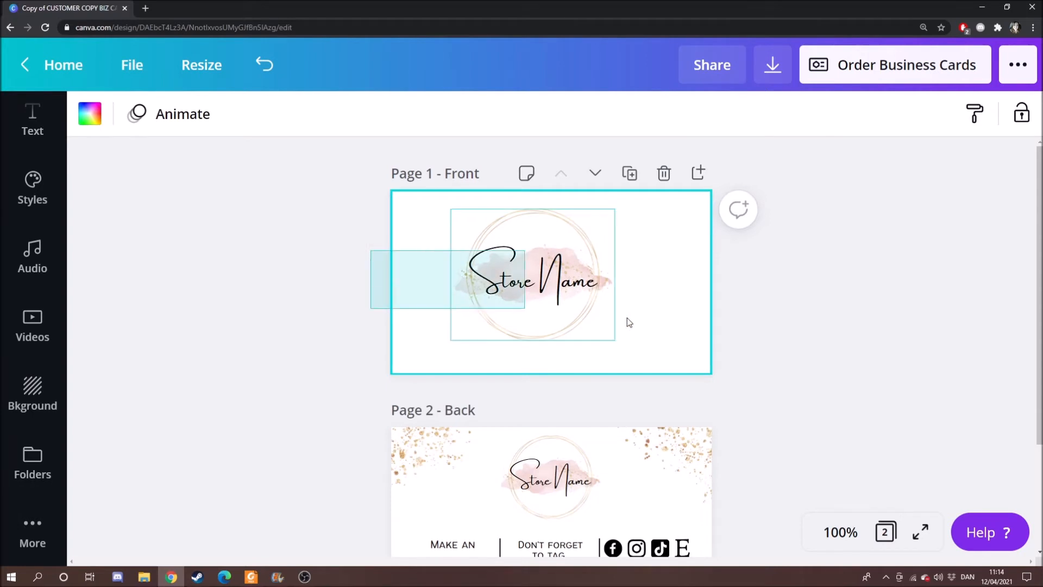
Step: Move the grouped logo to the centre of the front page
left_click(511, 276)
left_click_drag(510, 276, 566, 304)
left_click(640, 235)
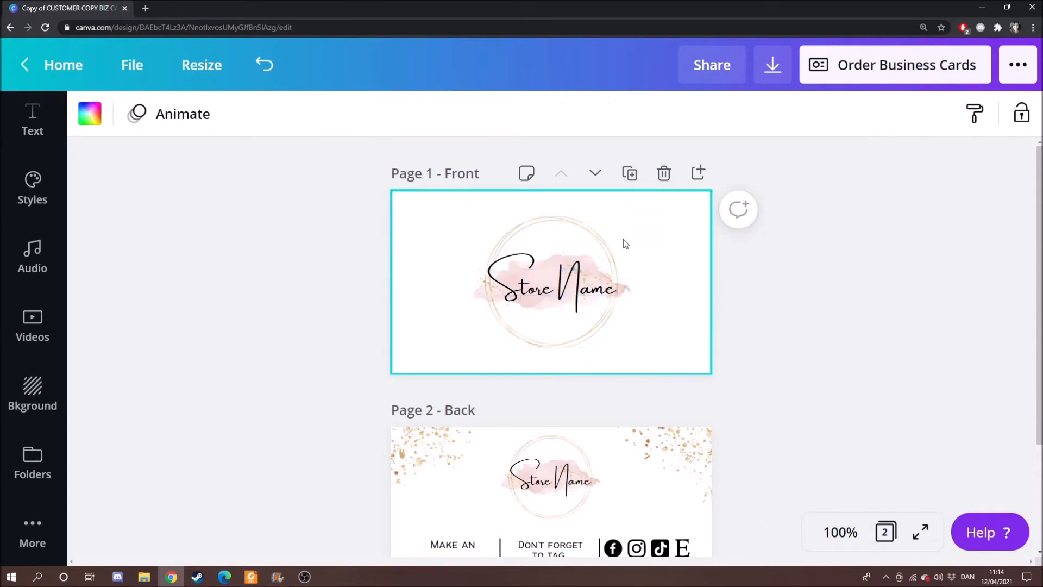
Step: Ungroup the front logo and pull the store name and gold ring apart to opposite sides of the brush stroke
left_click(584, 261)
left_click(699, 121)
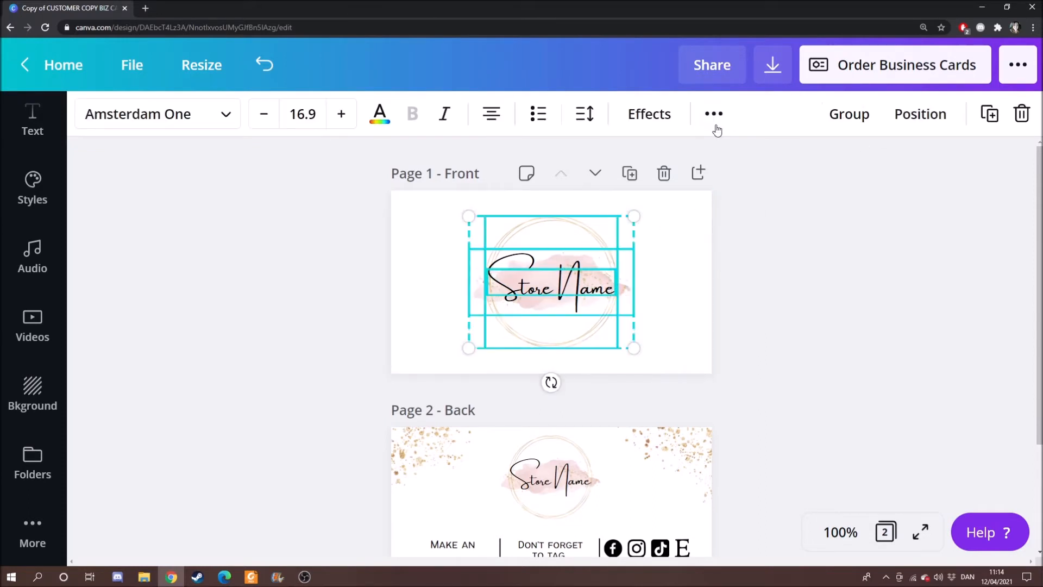
left_click(823, 188)
left_click_drag(571, 291, 488, 311)
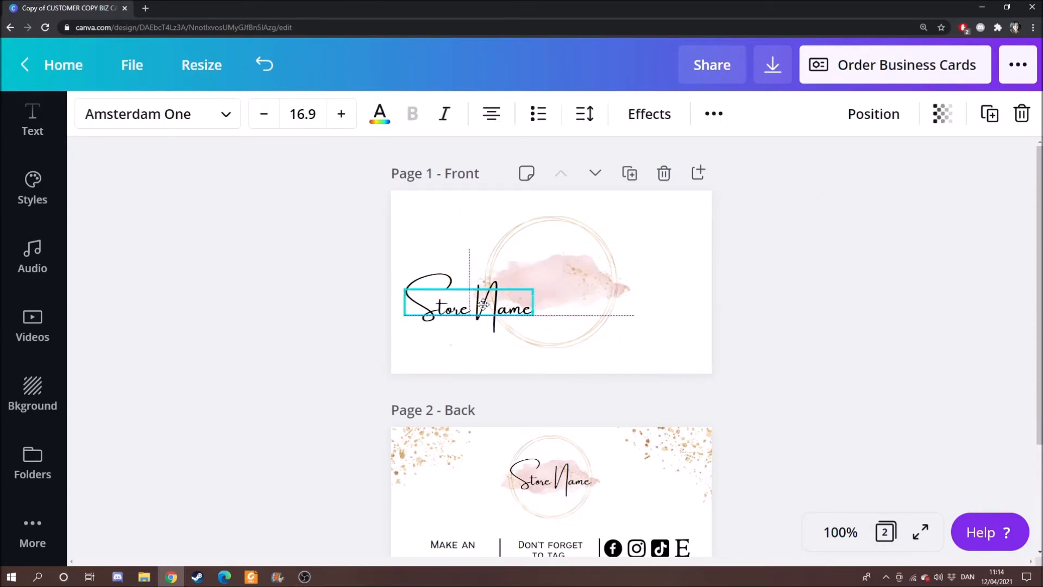
left_click_drag(591, 270, 650, 268)
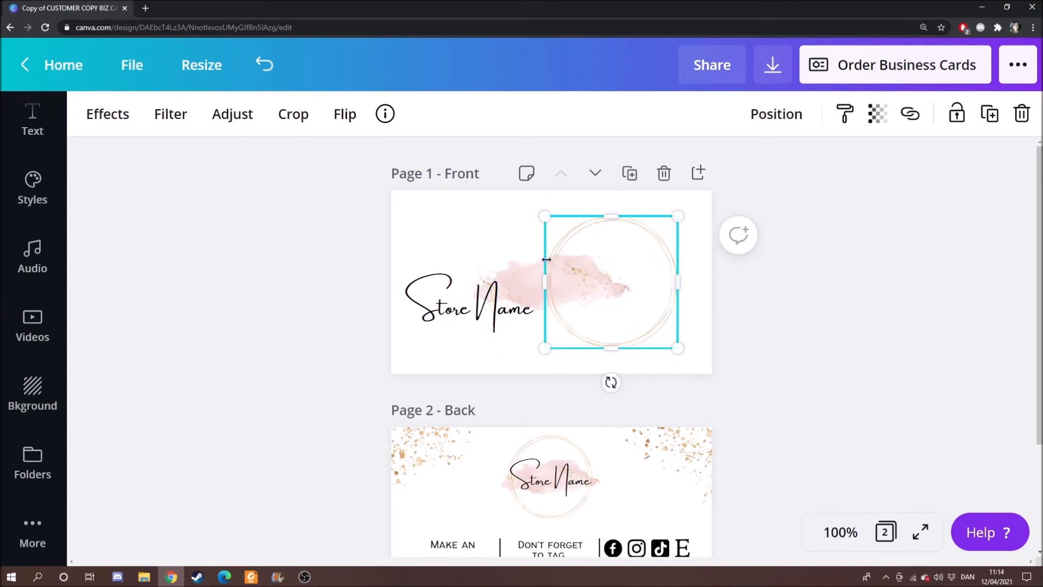
Step: Bring the gold ring to the front and place it back around the pink brush stroke
right_click(637, 265)
left_click(605, 274)
right_click(604, 274)
left_click(705, 352)
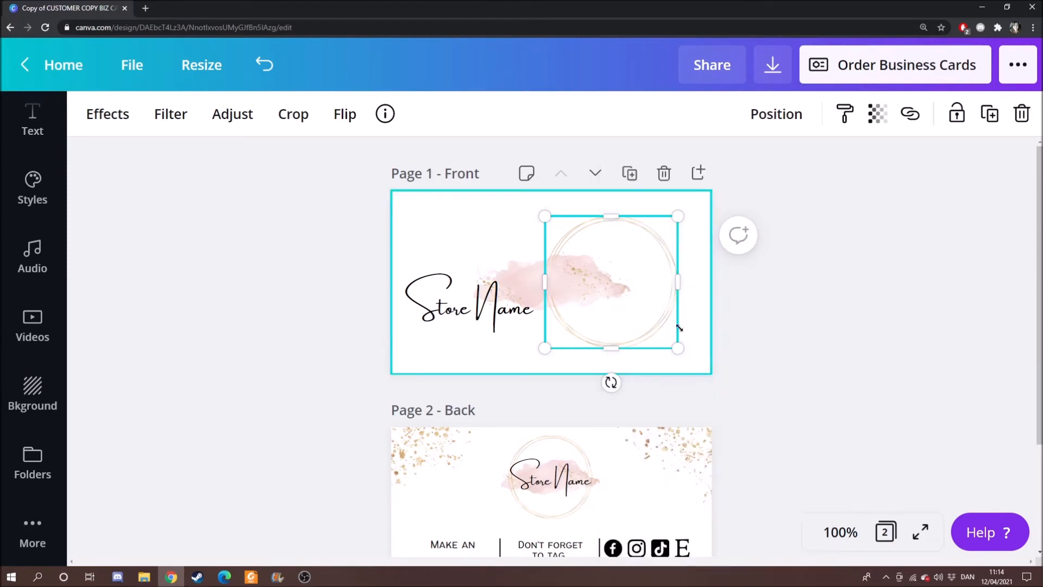
right_click(663, 293)
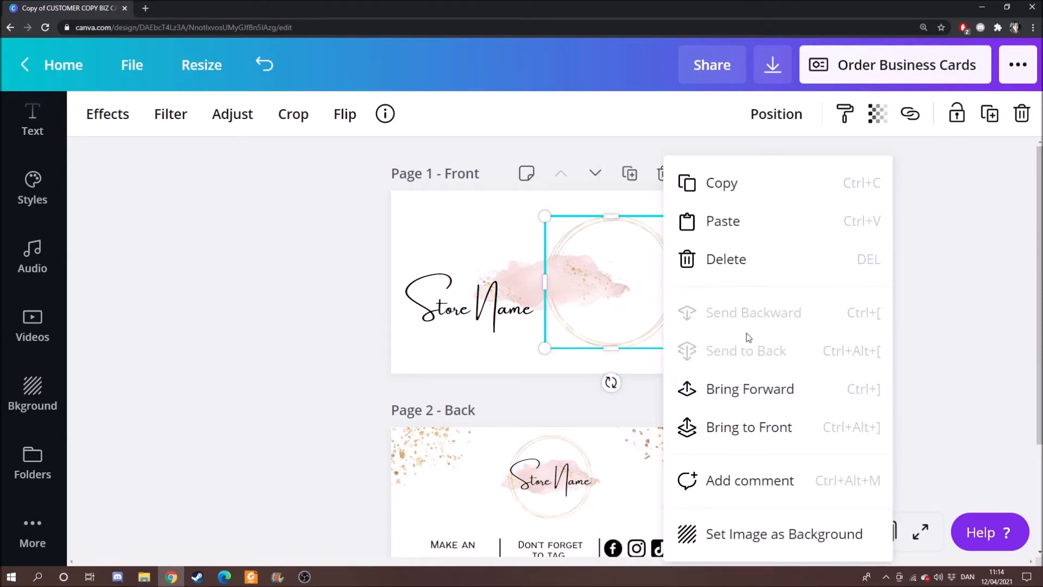
left_click(755, 441)
left_click_drag(650, 303, 605, 308)
Step: Place the store name text back over the pink brush stroke inside the ring
left_click(437, 305)
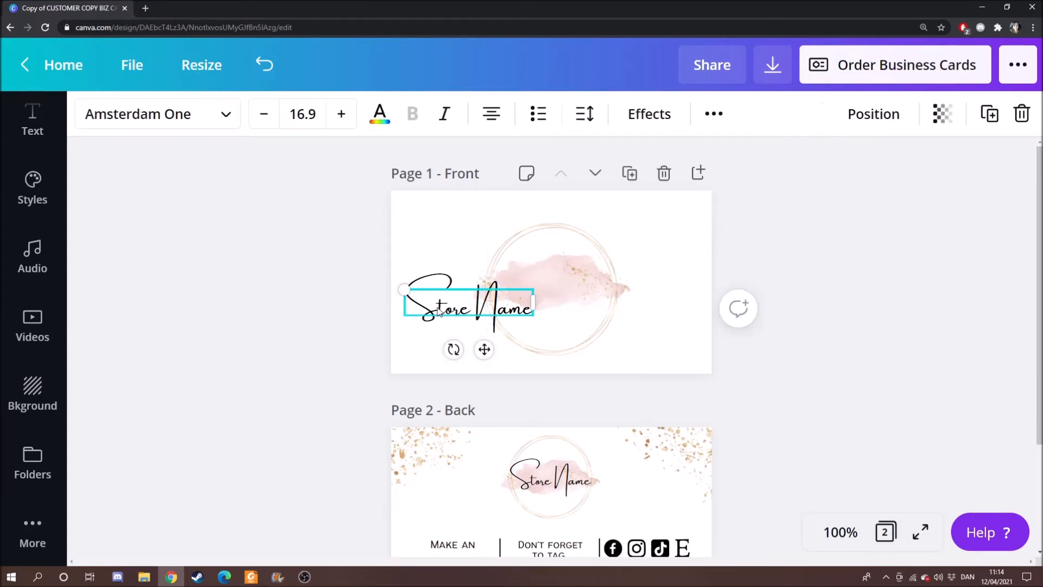
right_click(437, 305)
left_click(687, 355)
left_click_drag(448, 304, 534, 292)
left_click(812, 316)
Step: Replace the "Store Name" text on the front page with "Instants By Rachell"
left_click(563, 304)
left_click(563, 303)
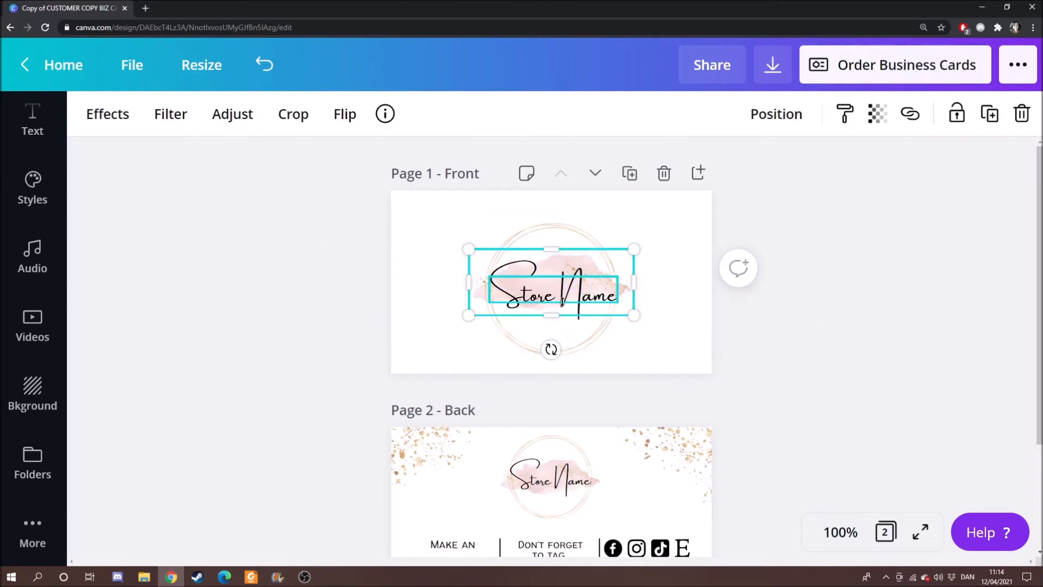
left_click(572, 299)
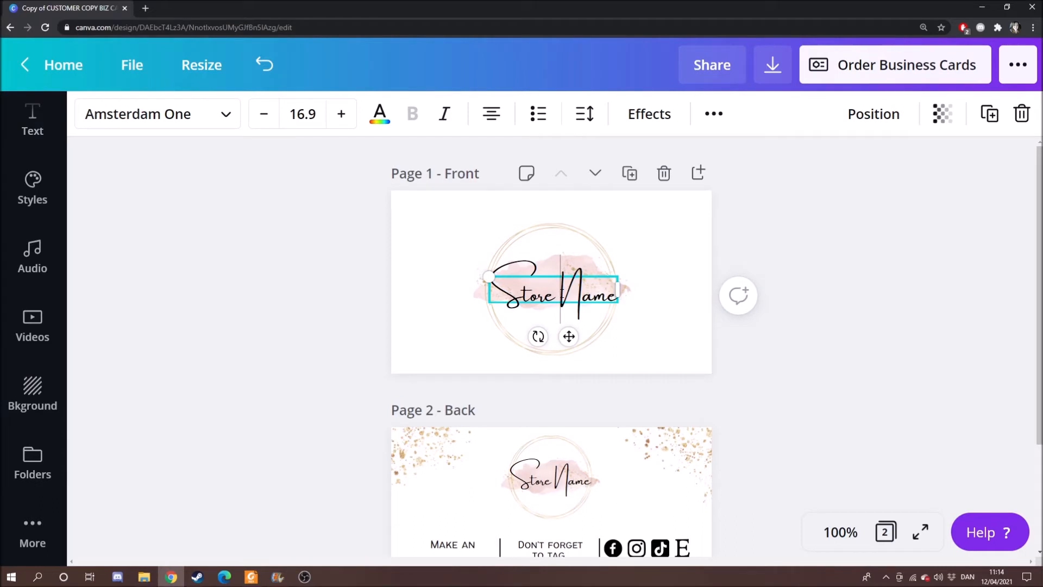
double_click(562, 293)
triple_click(562, 294)
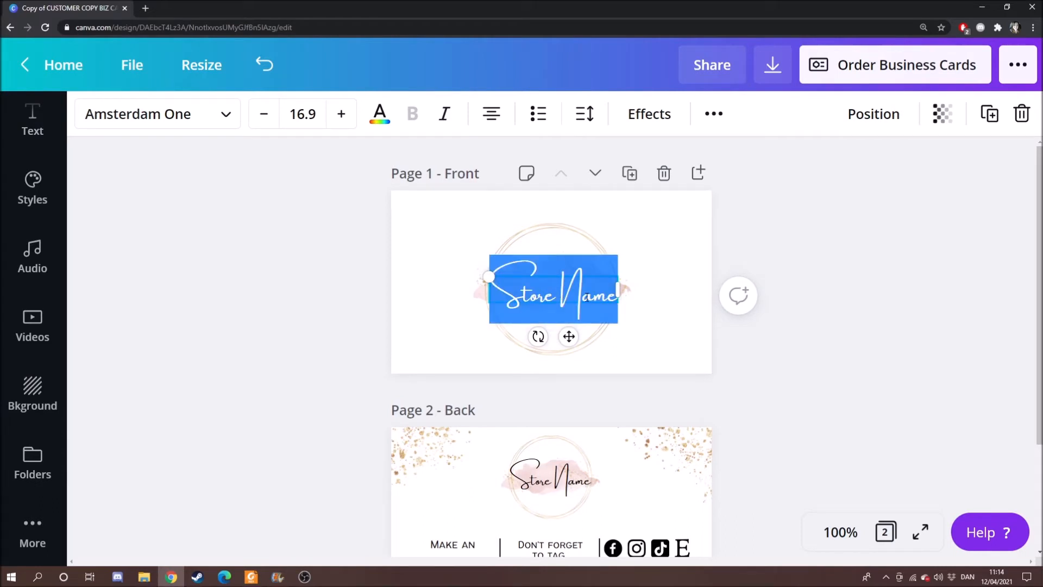
type("Jn")
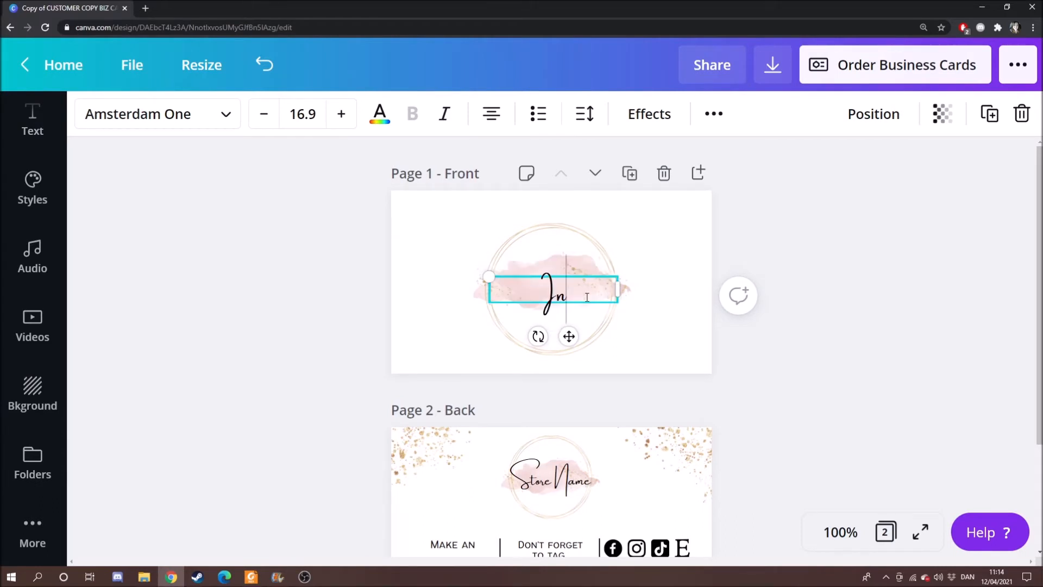
type("stants By")
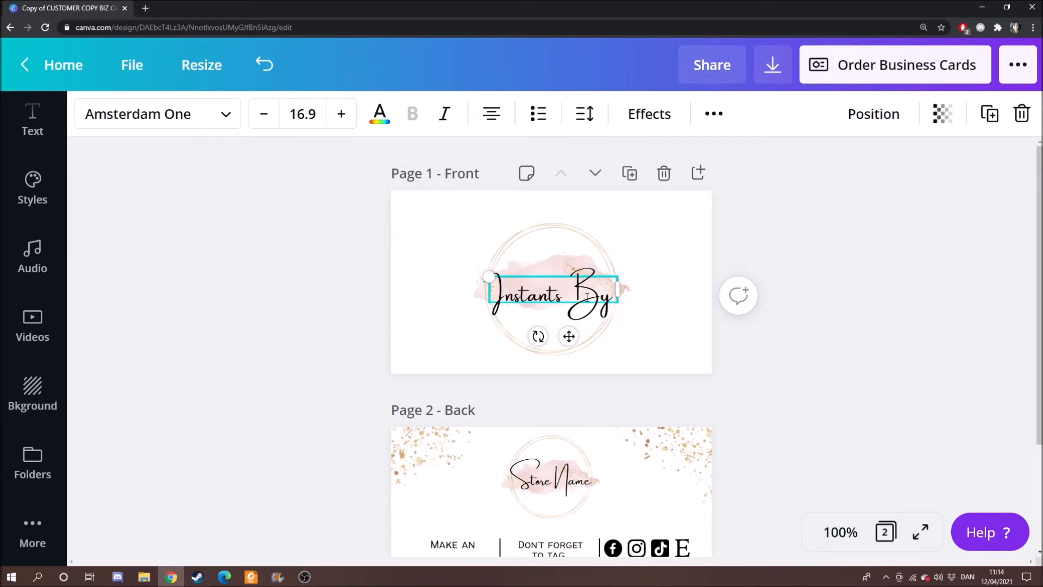
type(" Rachell")
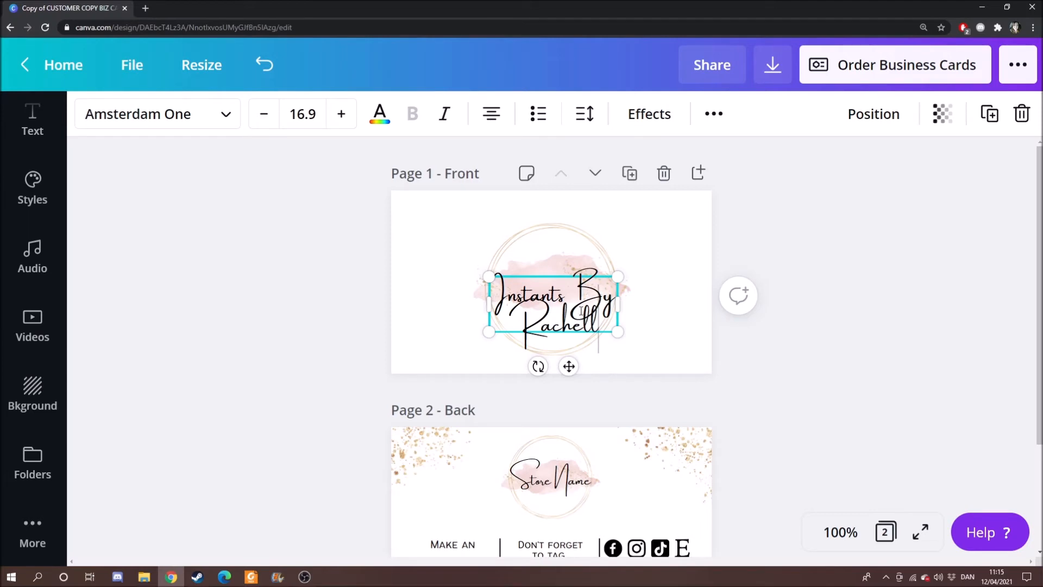
Step: Set the store name's line height to 2.18 and centre the two-line text on the front page
left_click(585, 119)
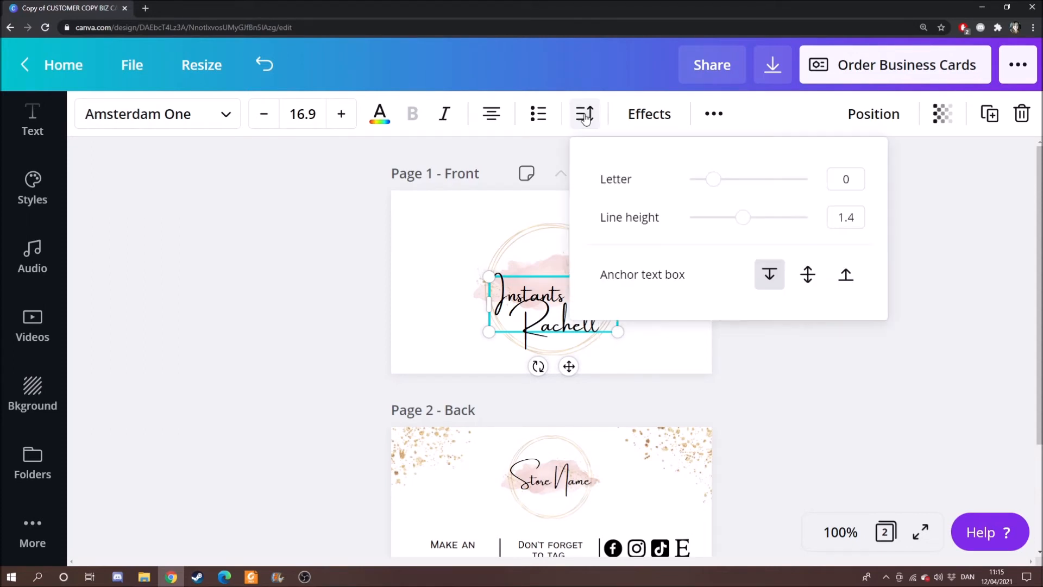
left_click_drag(743, 217, 787, 241)
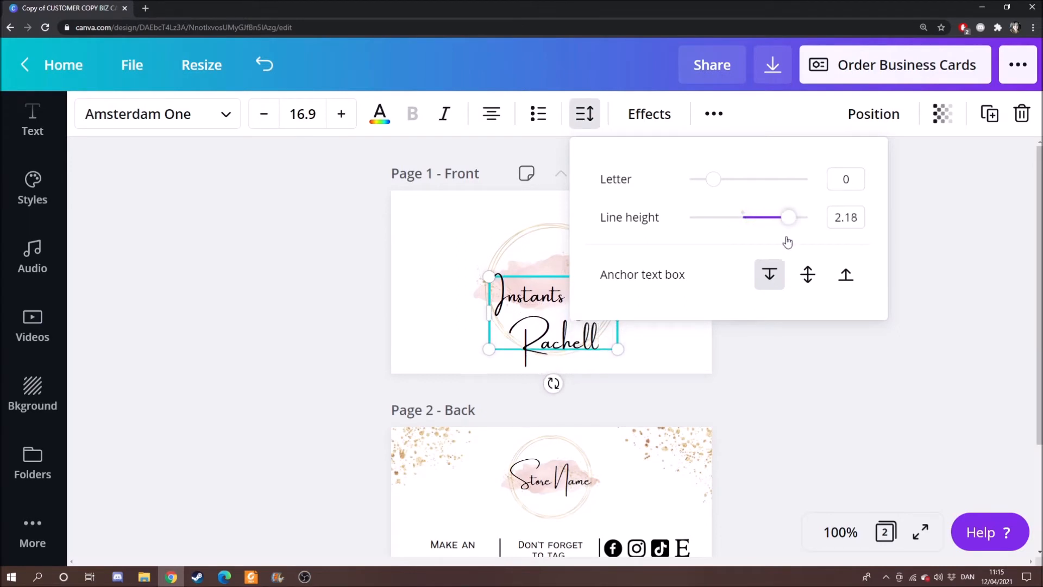
left_click(853, 439)
left_click_drag(568, 314, 577, 239)
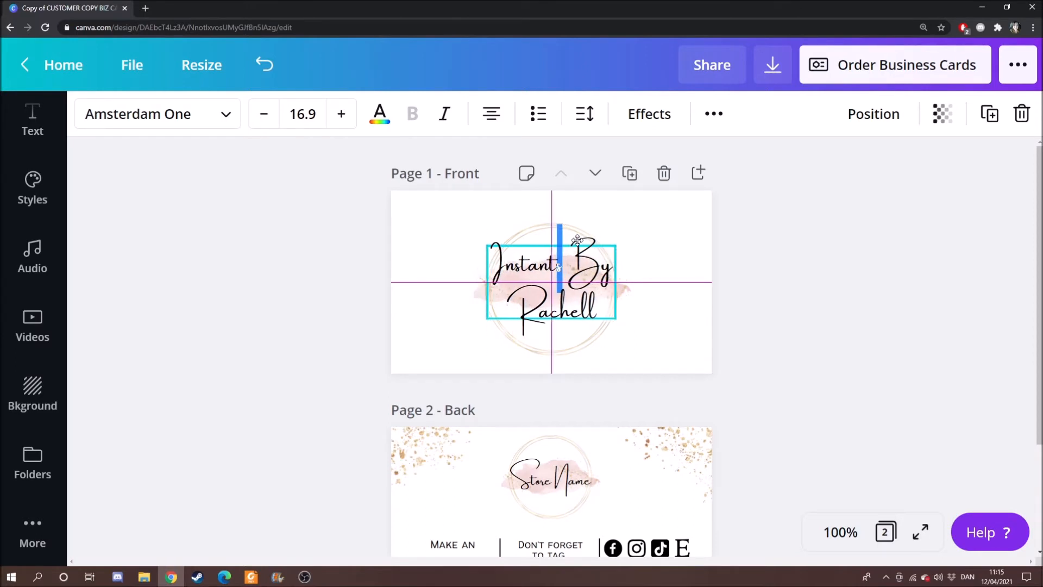
left_click_drag(577, 239, 577, 239)
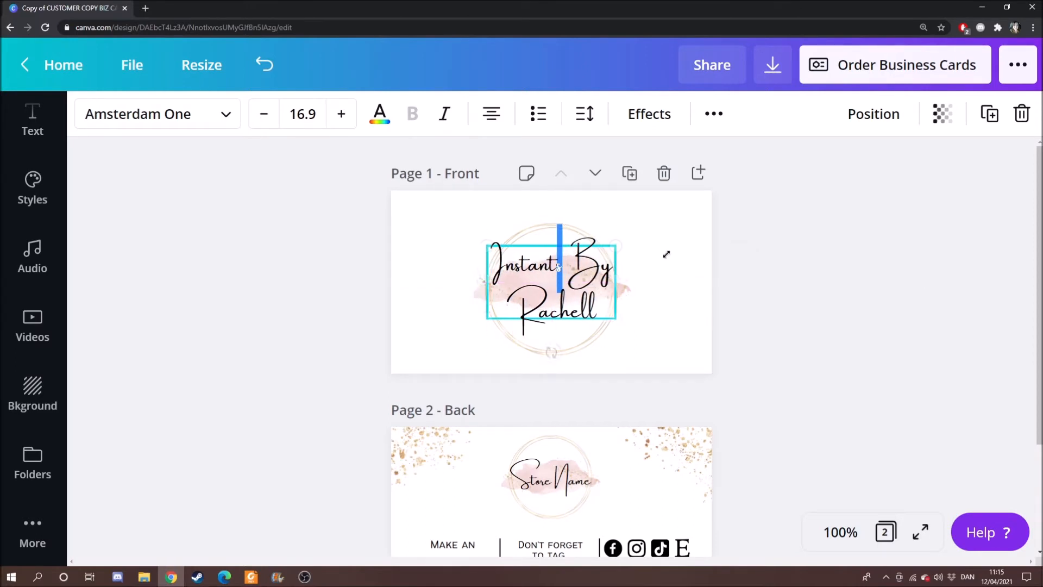
left_click(796, 263)
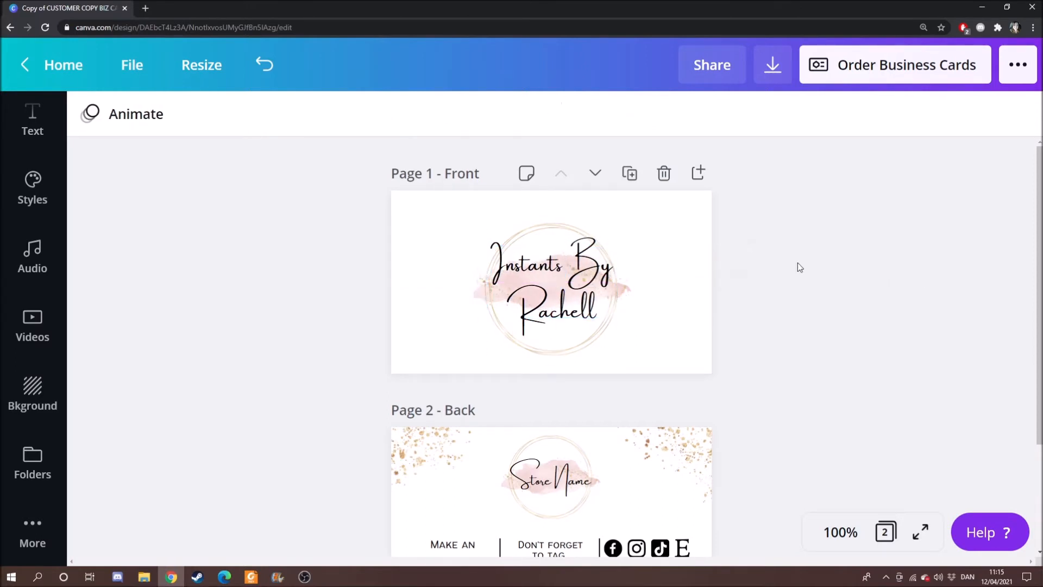
Step: Select the whole logo on the front page and move it up slightly to centre it vertically
left_click(558, 239)
left_click(773, 287)
left_click_drag(379, 229, 762, 383)
mouse_move(589, 306)
left_mouse_down()
mouse_move(575, 306)
mouse_move(590, 307)
mouse_move(589, 292)
left_mouse_up()
left_click(550, 379)
Step: Delete the old "Store Name" text, gold ring and pink brush stroke from the back page
scroll(634, 426, "down", 1)
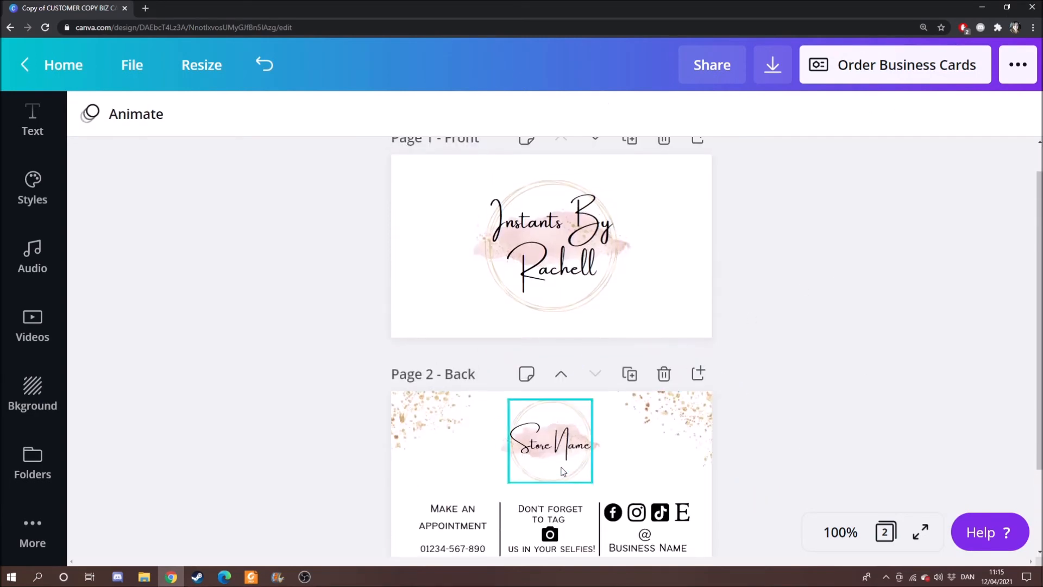
left_click(561, 446)
key("Delete")
left_click(561, 436)
key("Delete")
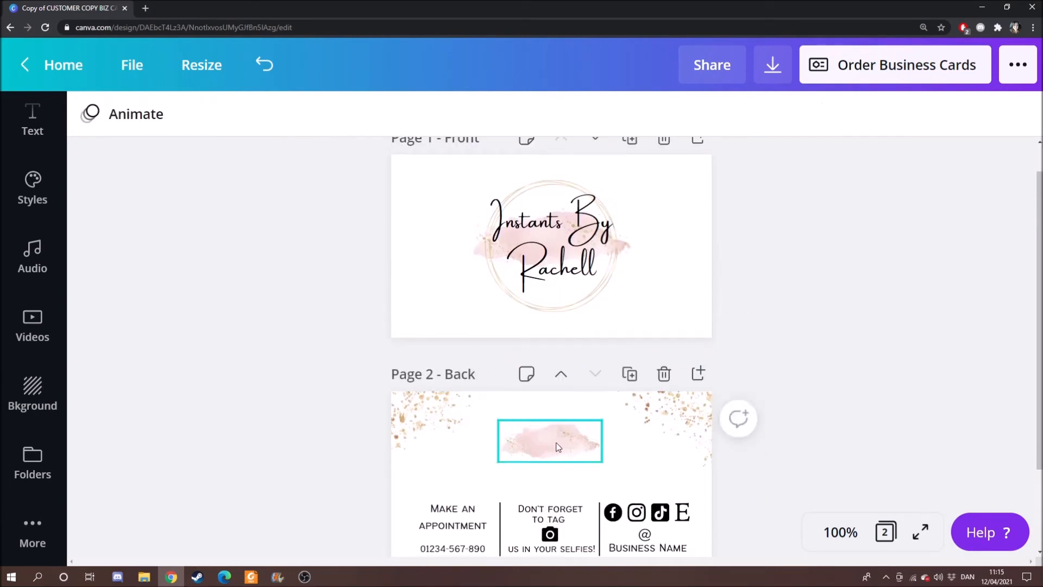
left_click(558, 446)
key("Delete")
Step: Duplicate the complete front-page logo, scale the copy down and place it centred at the top of the back page
scroll(430, 285, "up", 1)
mouse_move(468, 211)
left_mouse_down()
mouse_move(631, 344)
mouse_move(666, 359)
left_mouse_up()
key("ctrl+d")
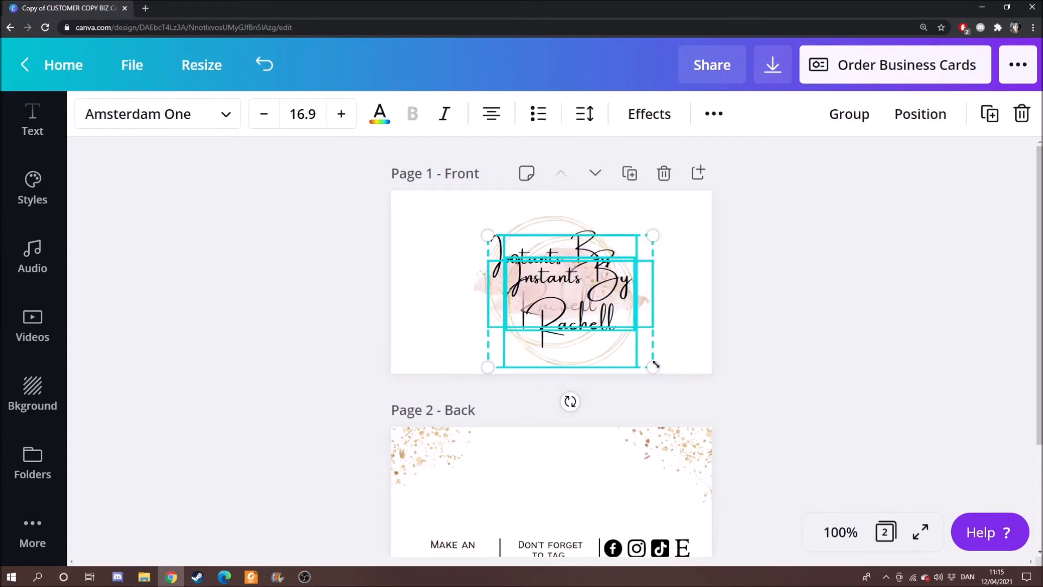
left_click_drag(645, 326, 577, 416)
scroll(872, 435, "down", 2)
left_click_drag(527, 368, 556, 367)
scroll(856, 367, "up", 2)
Step: Try the Jimmy Script font on the front page's store name and switch it back to Amsterdam One
left_click(550, 251)
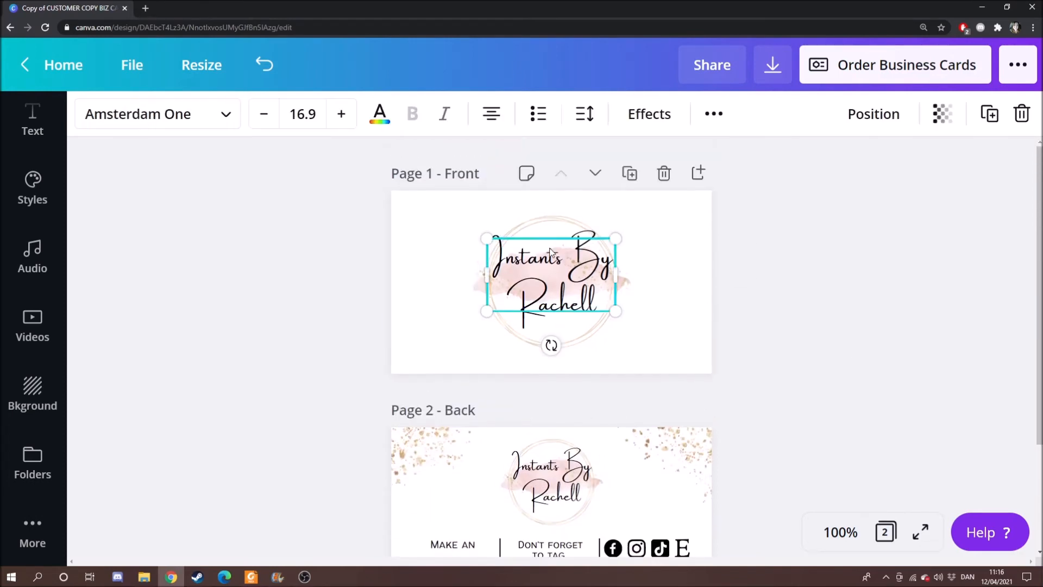
left_click(223, 121)
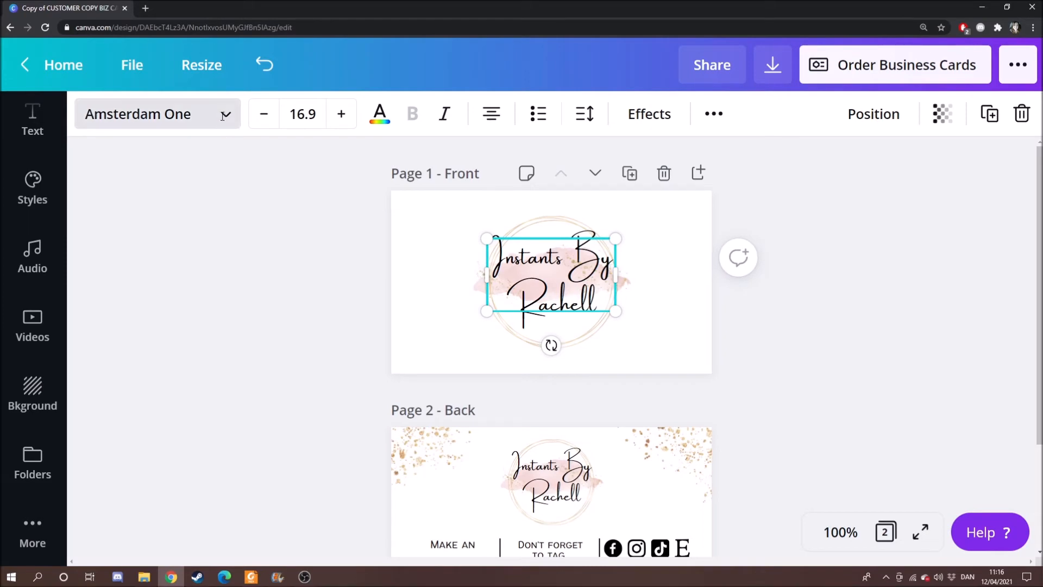
left_click(230, 111)
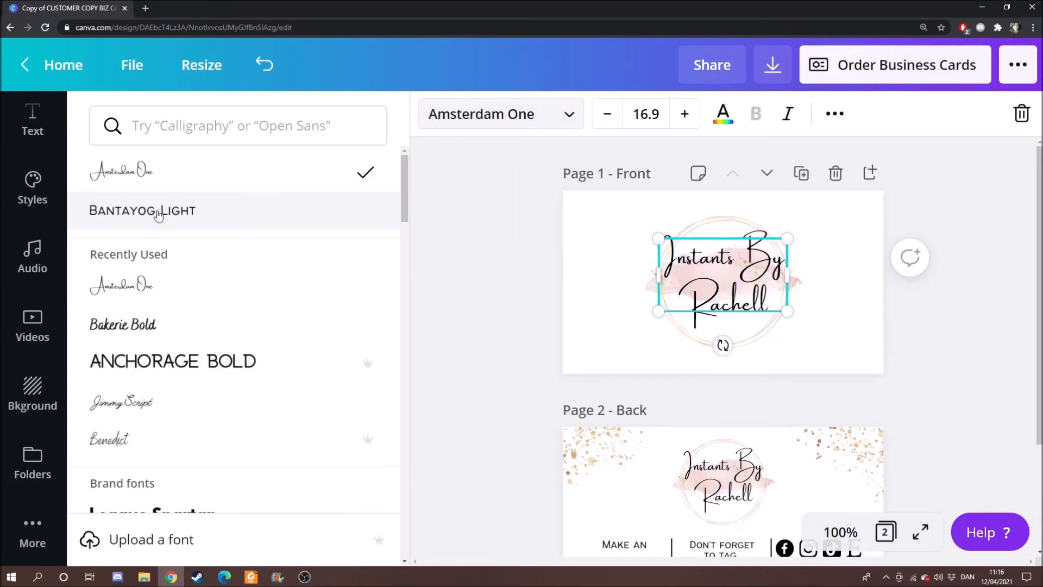
mouse_move(371, 371)
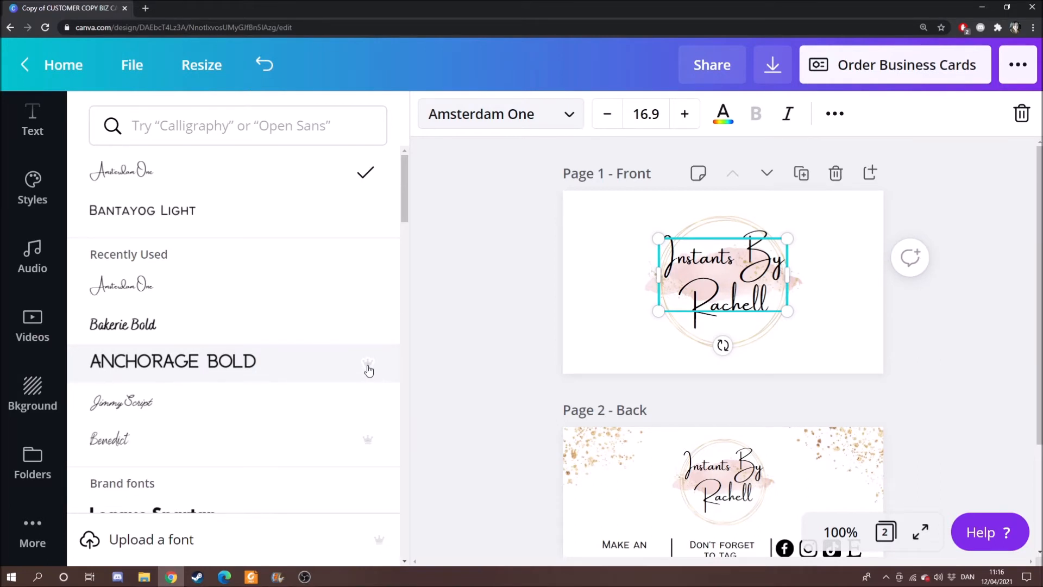
scroll(368, 370, "down", 1)
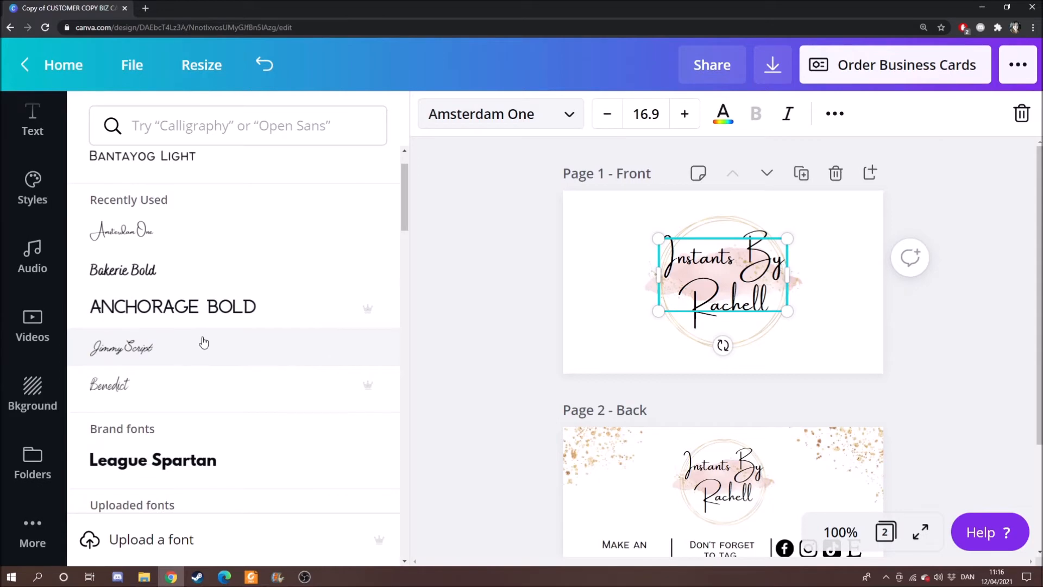
left_click(173, 352)
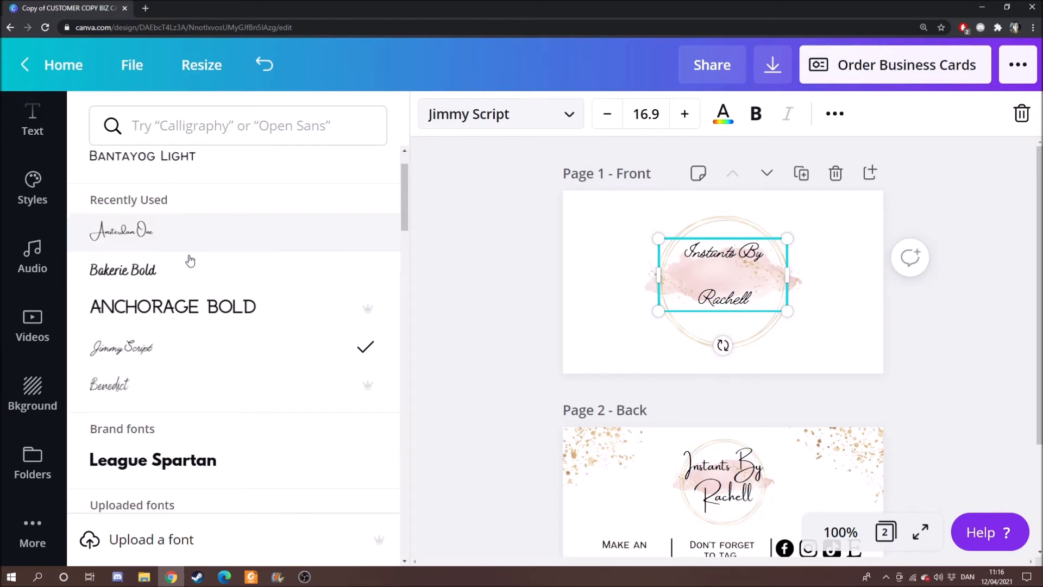
scroll(217, 261, "up", 1)
left_click(173, 173)
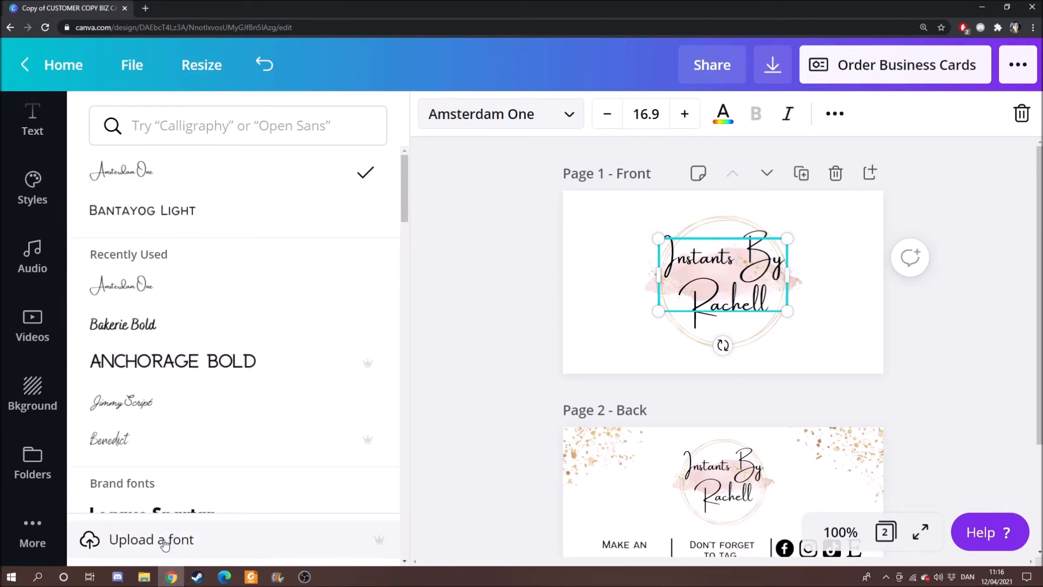
left_click(994, 363)
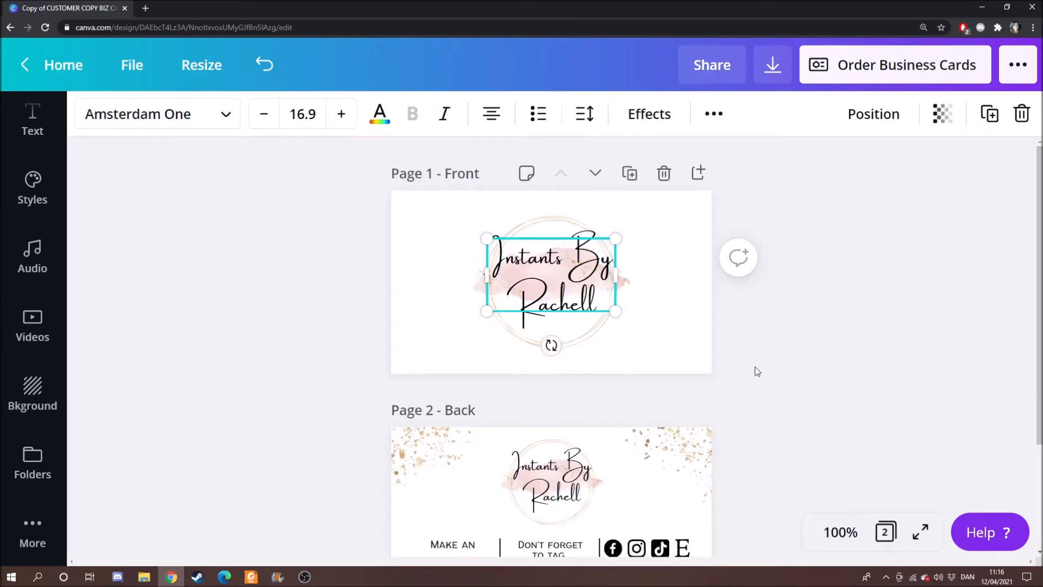
Step: Enlarge the front page's store name to font size 18.2 and recentre it over the brush stroke
left_click(334, 119)
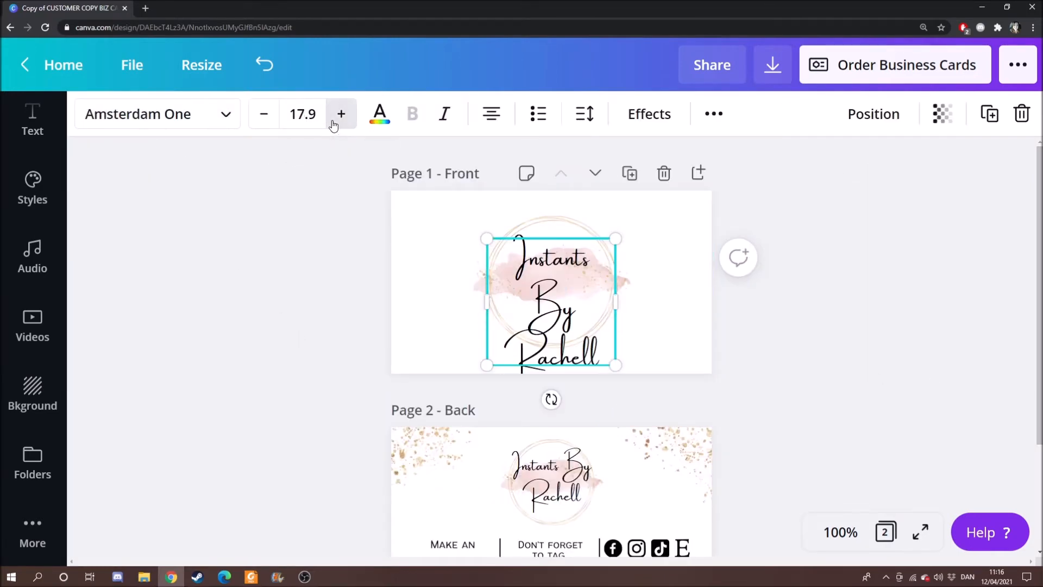
left_click(264, 114)
mouse_move(614, 314)
left_mouse_down()
mouse_move(638, 349)
mouse_move(597, 325)
mouse_move(613, 332)
left_mouse_up()
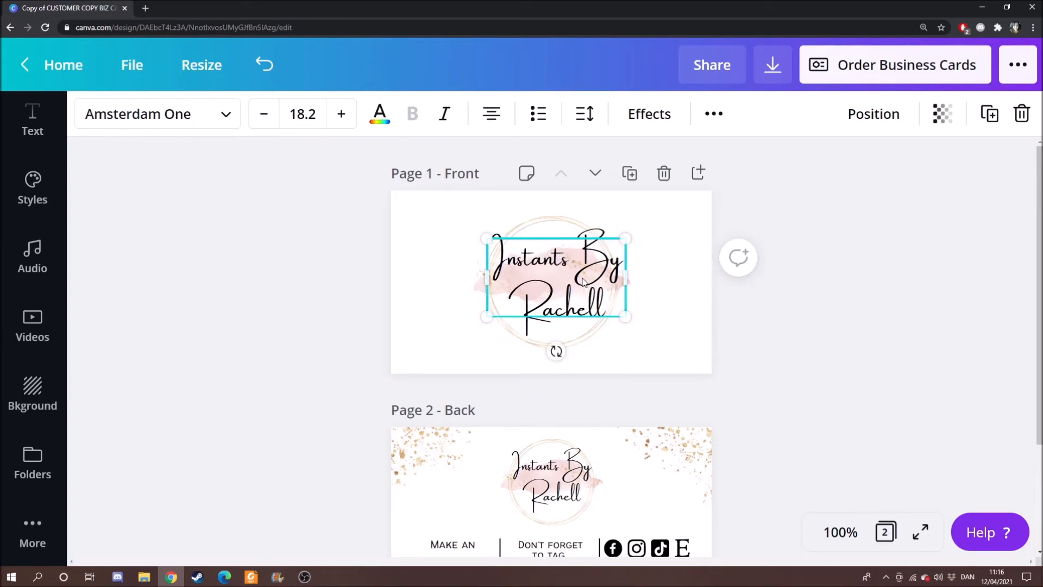
Step: Examine the brand, photo and default colour palettes available for the front page's store name text
left_click(382, 127)
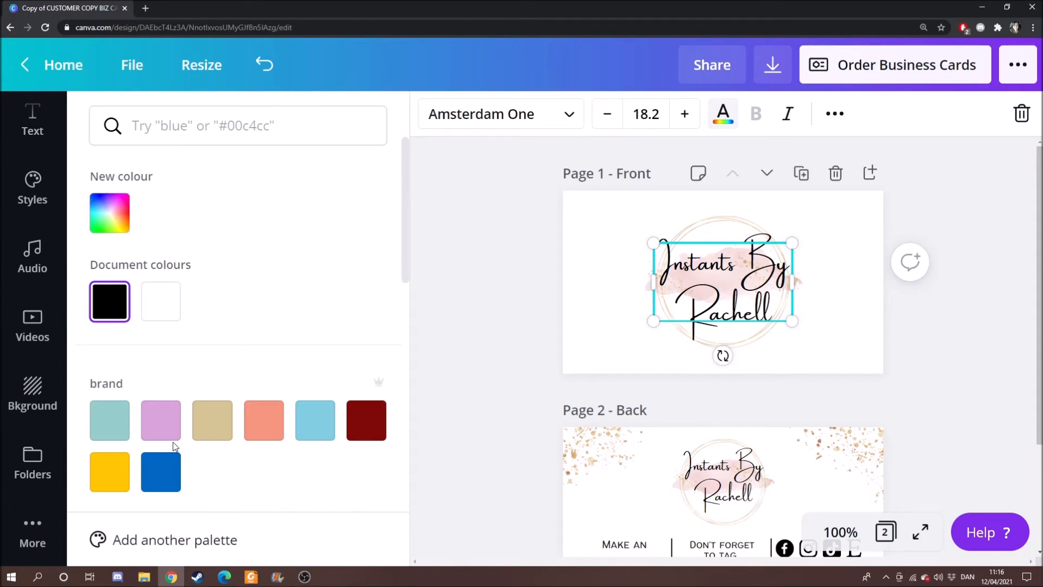
scroll(220, 429, "down", 4)
scroll(184, 380, "down", 8)
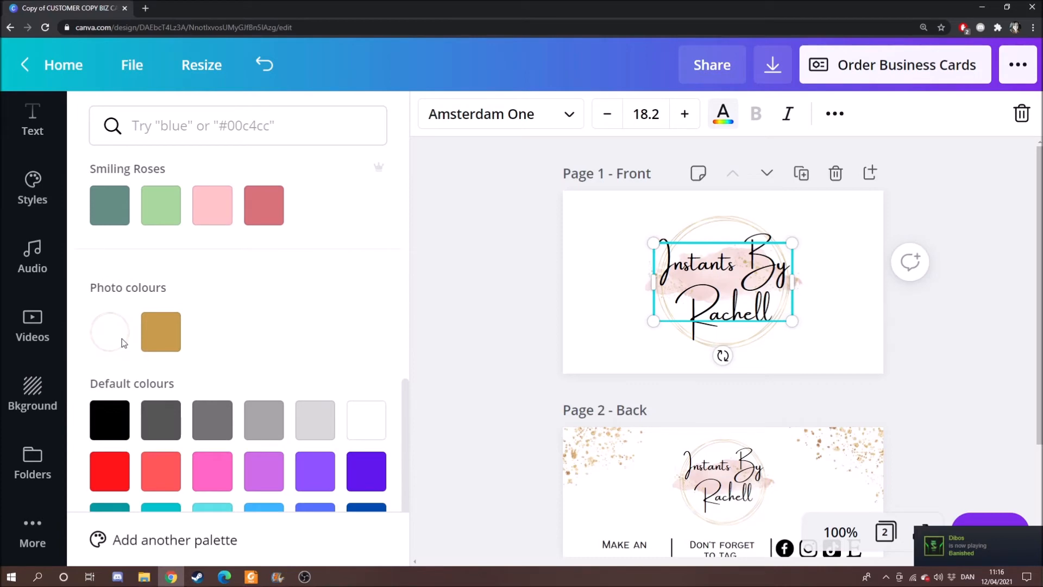
scroll(282, 342, "down", 2)
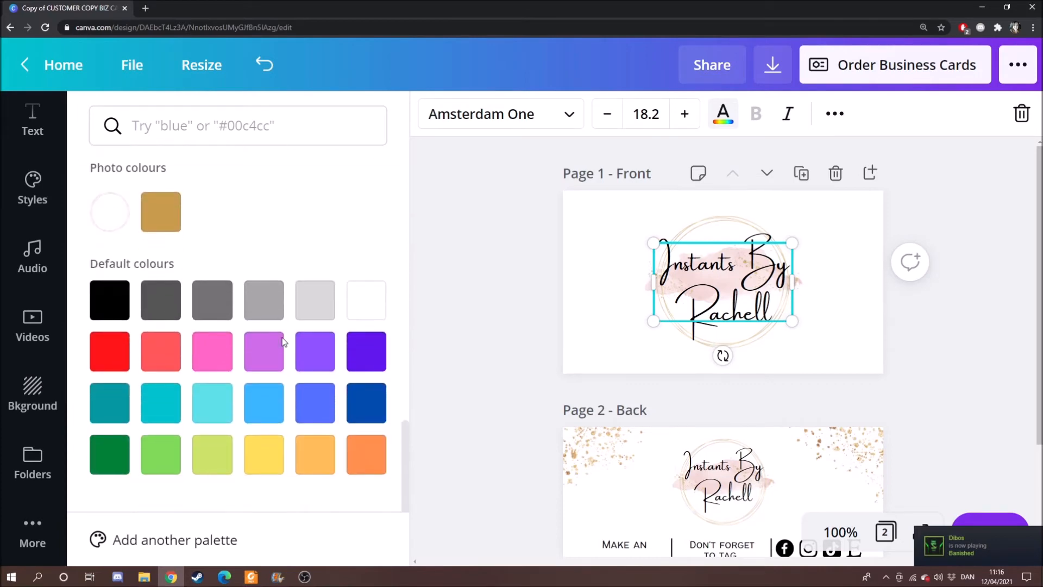
scroll(253, 392, "up", 5)
scroll(241, 358, "up", 10)
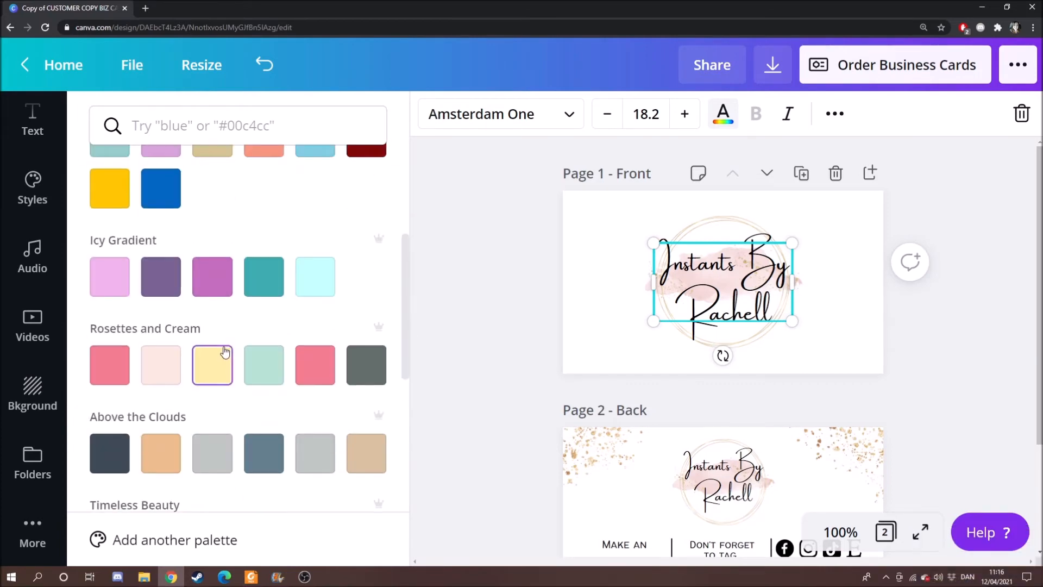
Step: Try a custom text colour on the front page's store name and keep it black
left_click(111, 214)
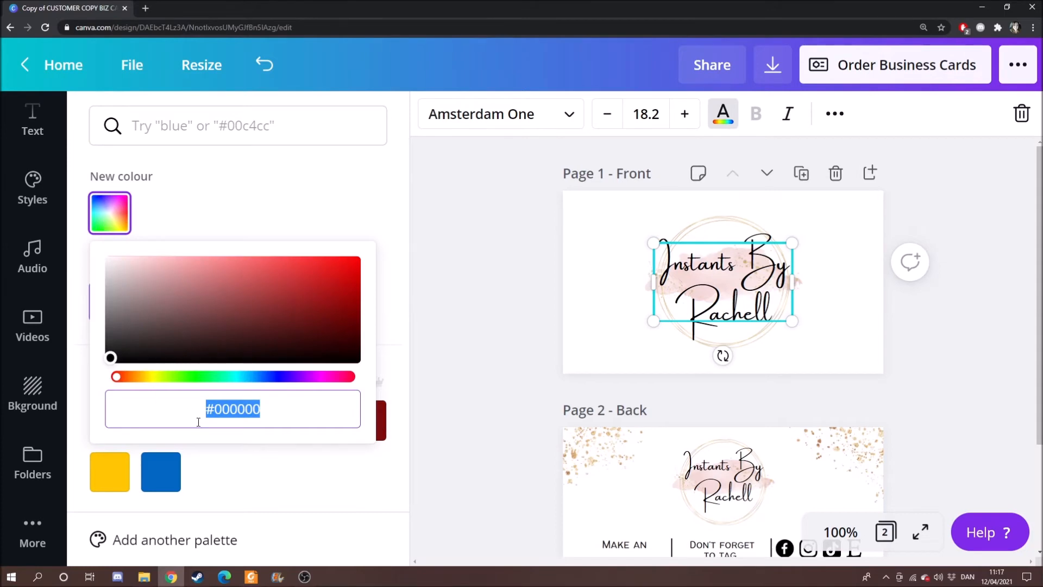
left_click(297, 414)
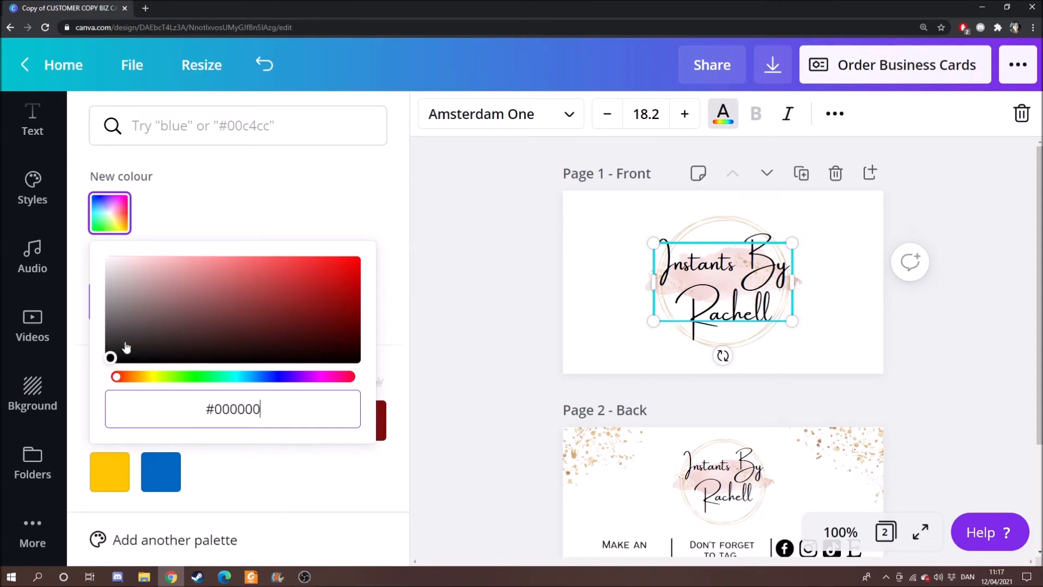
left_click_drag(111, 358, 259, 288)
left_click(244, 376)
left_click(161, 300)
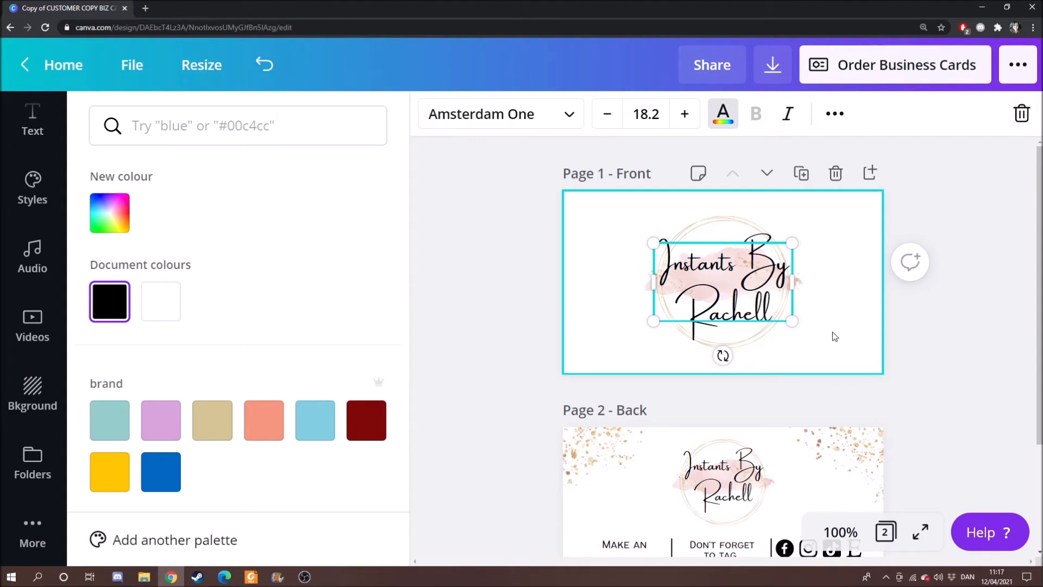
left_click(960, 334)
Step: Nudge the gold splatters in the two upper corners of the back page slightly downwards
scroll(793, 356, "down", 3)
mouse_move(436, 321)
left_mouse_down()
mouse_move(446, 329)
mouse_move(428, 333)
left_mouse_up()
left_click(822, 380)
mouse_move(691, 322)
left_mouse_down()
mouse_move(677, 420)
mouse_move(711, 296)
mouse_move(690, 328)
left_mouse_up()
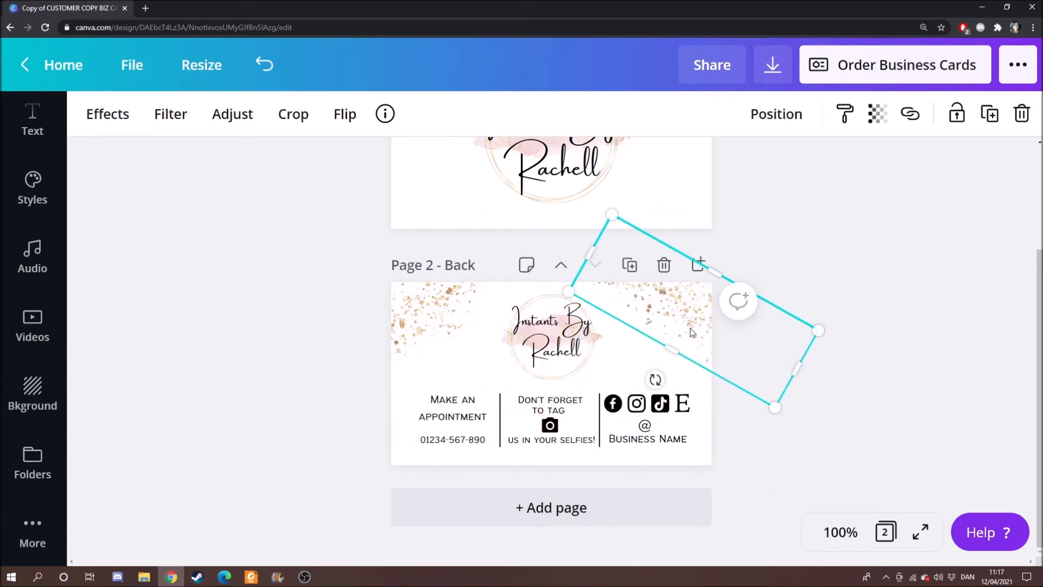
left_click(892, 331)
Step: Duplicate the upper-right gold splatter into the back page's lower-left corner and send the copy to the back
left_click(677, 318)
left_click_drag(676, 319, 387, 432)
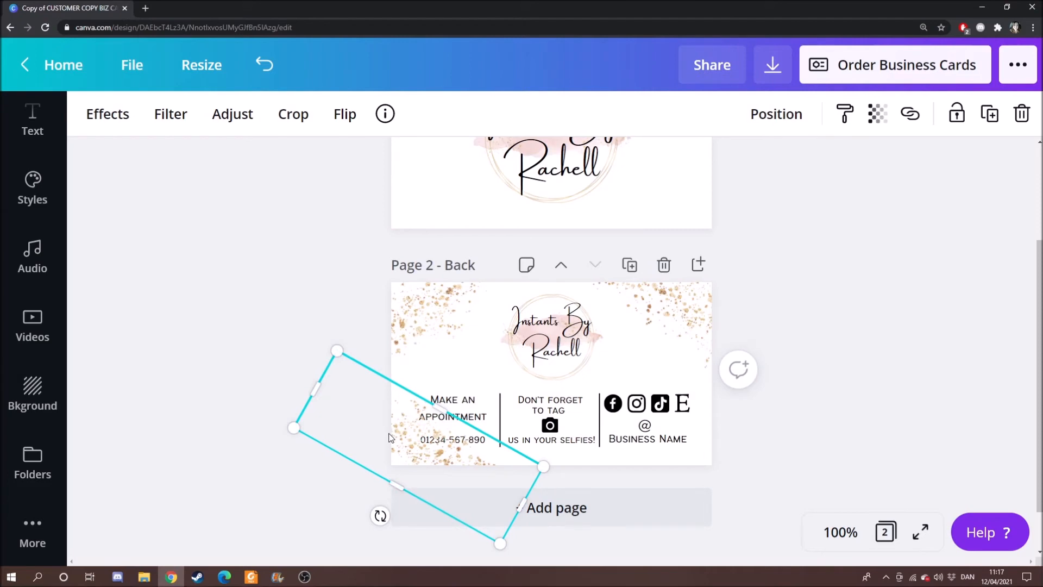
left_click(857, 410)
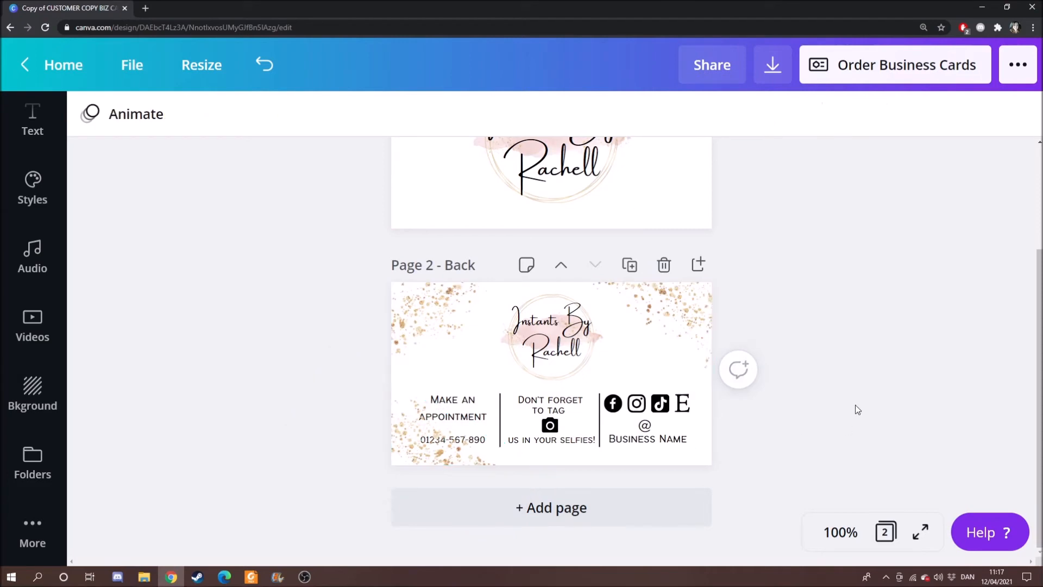
left_click(424, 450)
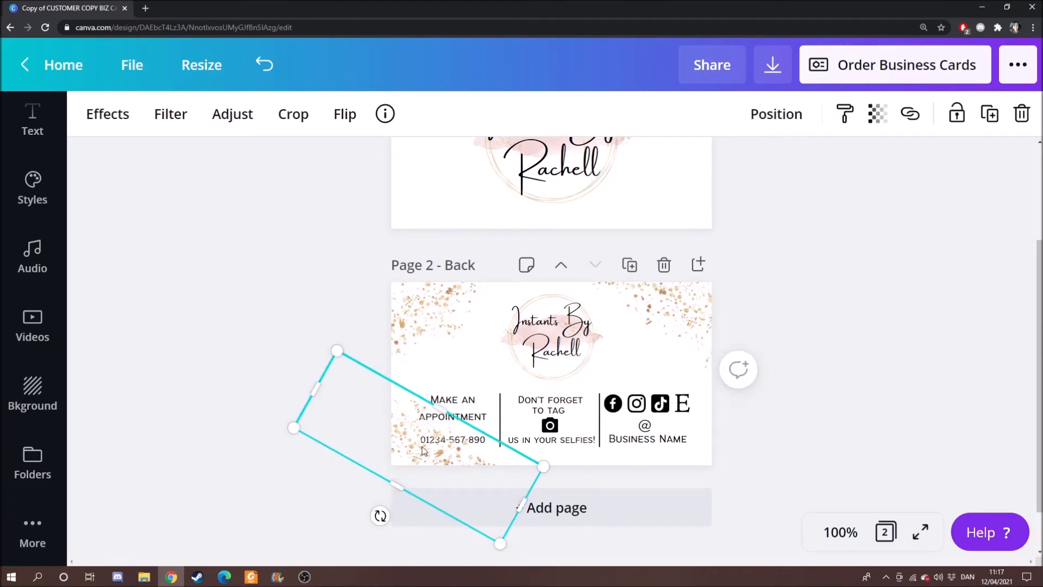
right_click(425, 451)
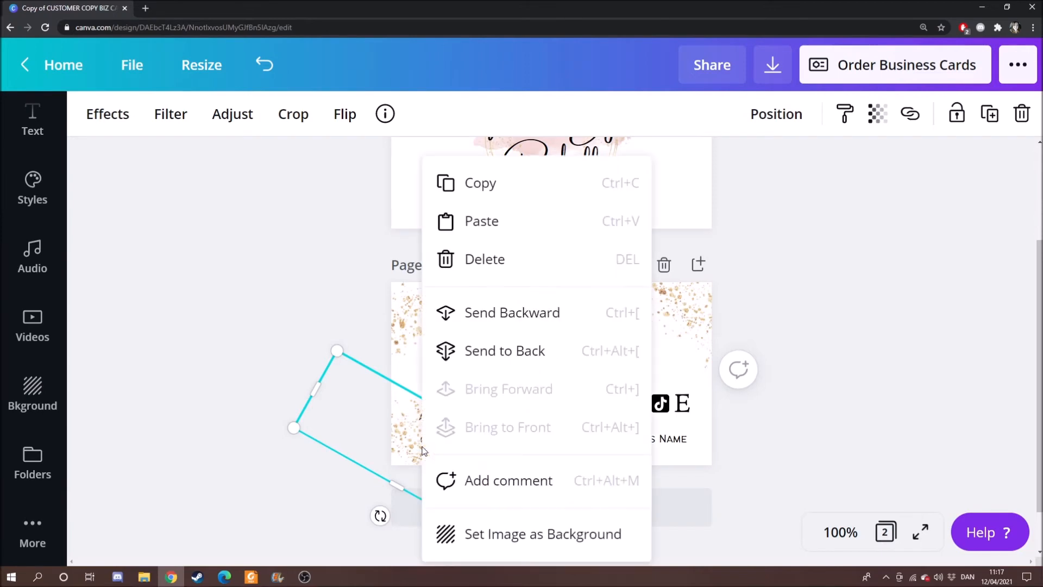
left_click(521, 350)
left_click(893, 357)
left_click(421, 489)
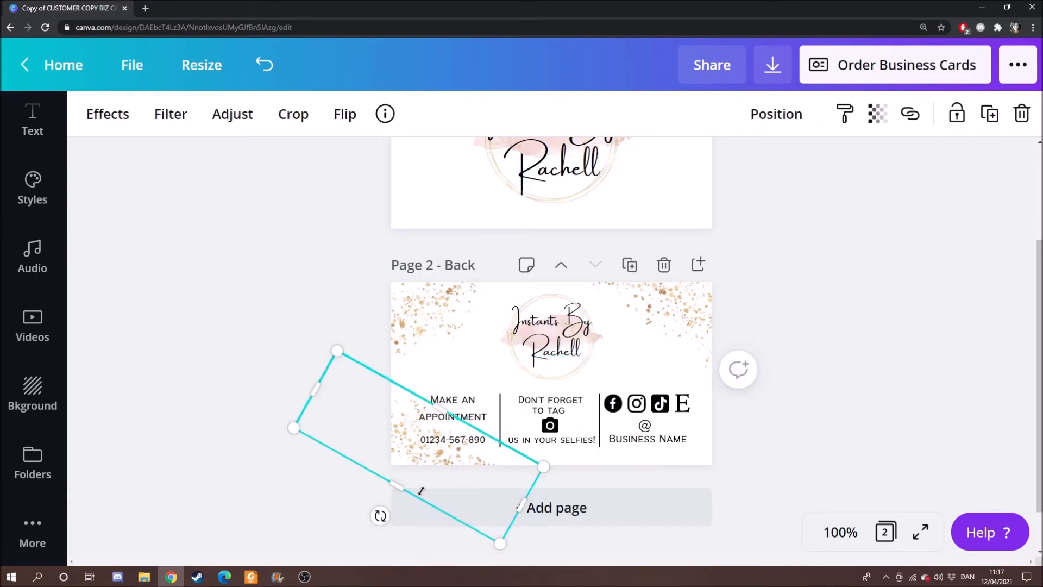
Step: Duplicate the upper-left gold splatter into the back page's lower-right corner and send the copy to the back
left_click(427, 311)
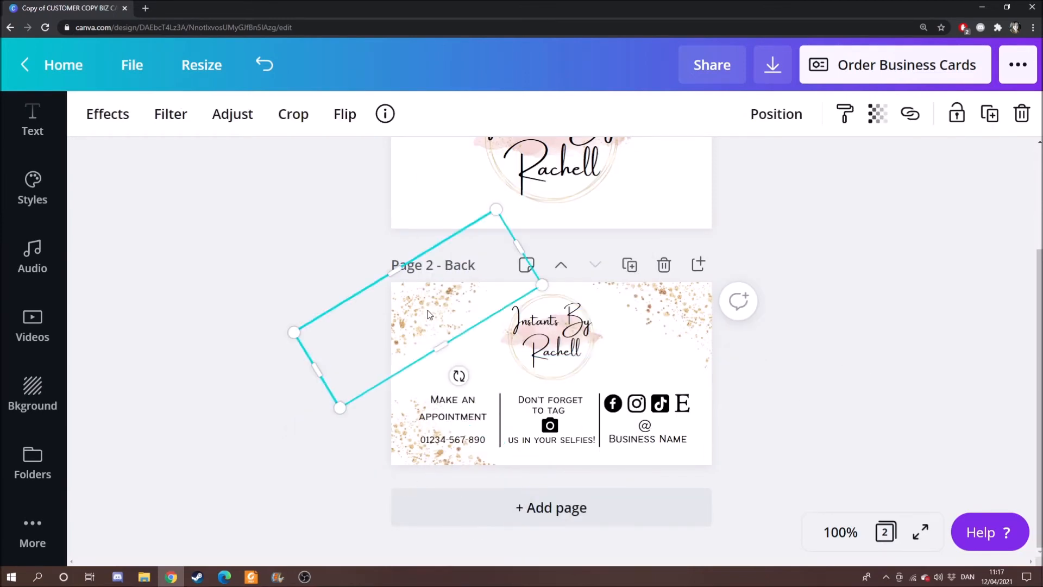
left_click_drag(427, 314, 702, 441)
right_click(702, 441)
left_click(812, 368)
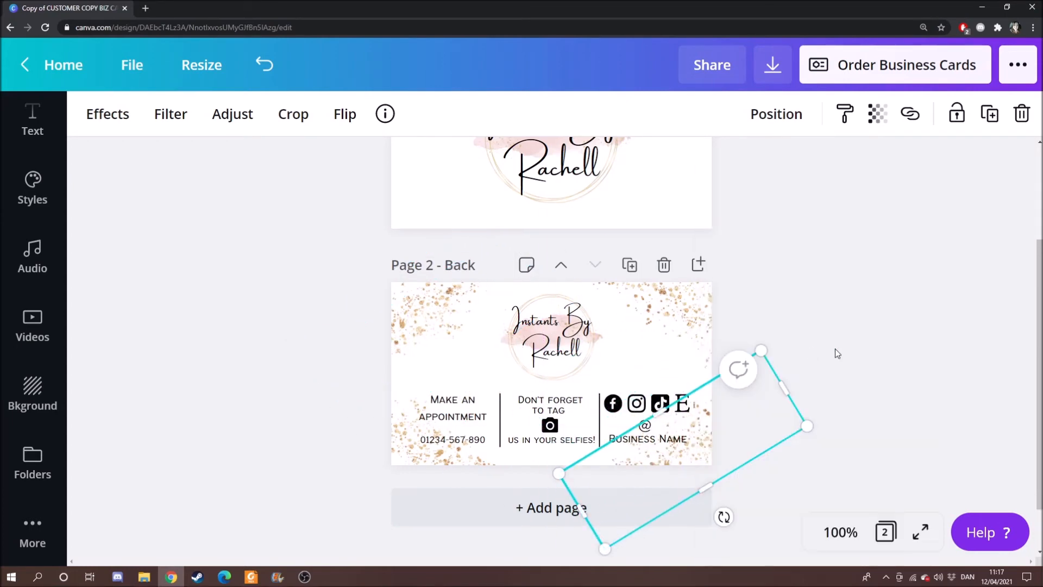
left_click(878, 348)
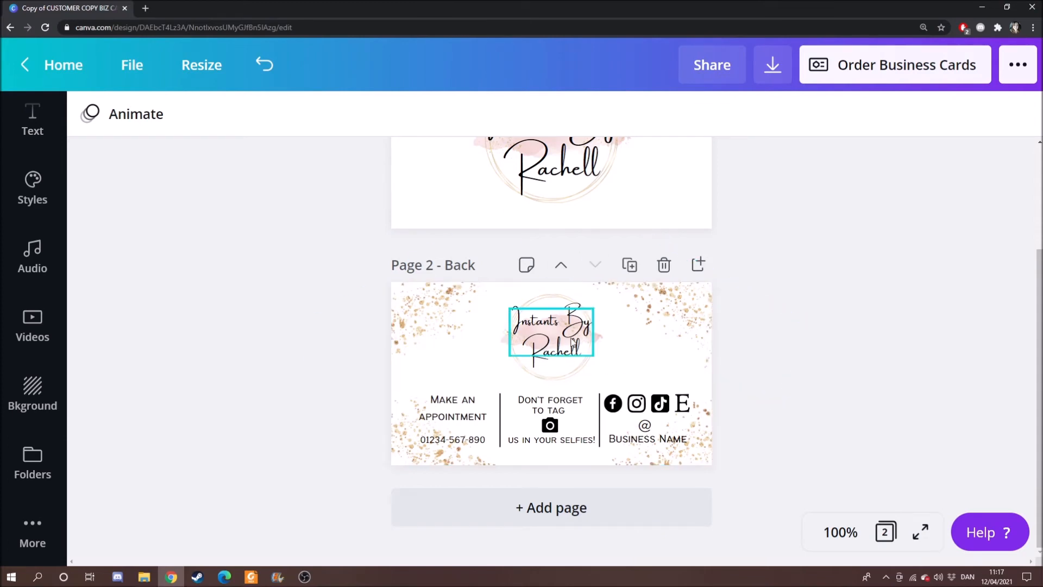
Step: Open the phone number text under "Make an appointment" on the back page for editing
left_click(459, 443)
double_click(459, 442)
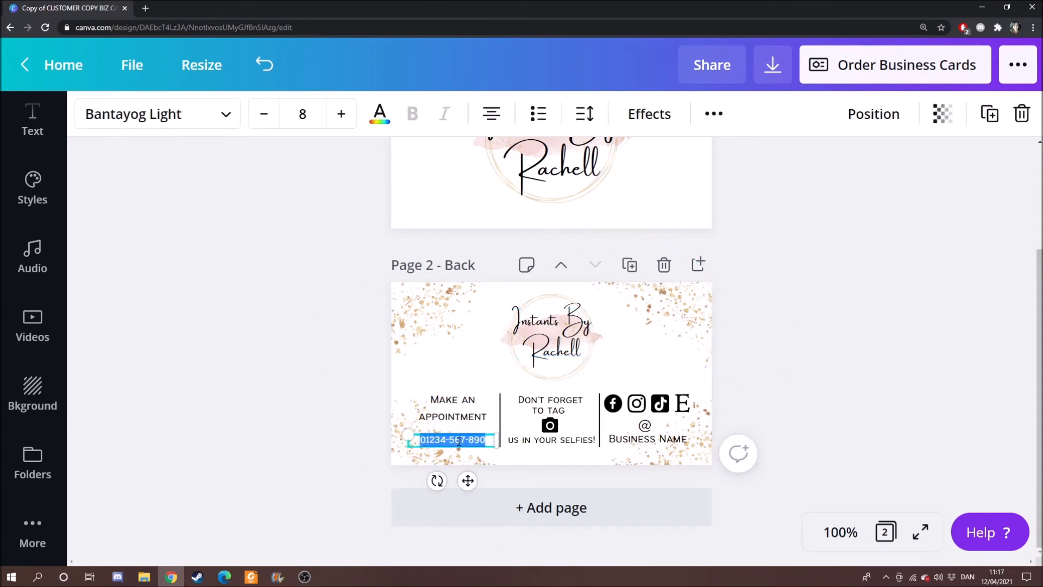
left_click(891, 421)
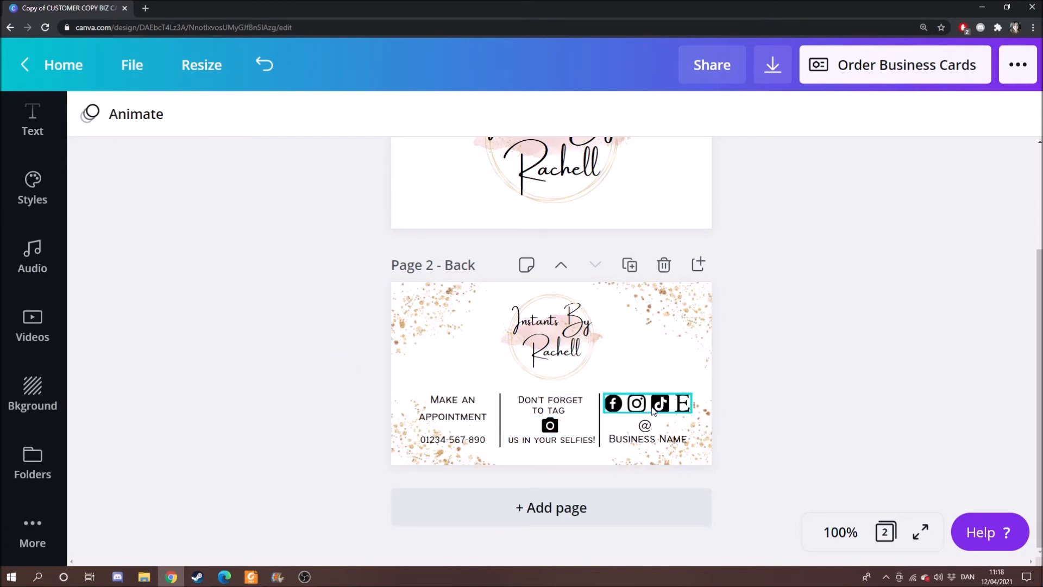
Step: Ungroup the social media icons on the back page and delete the TikTok icon
left_click(672, 412)
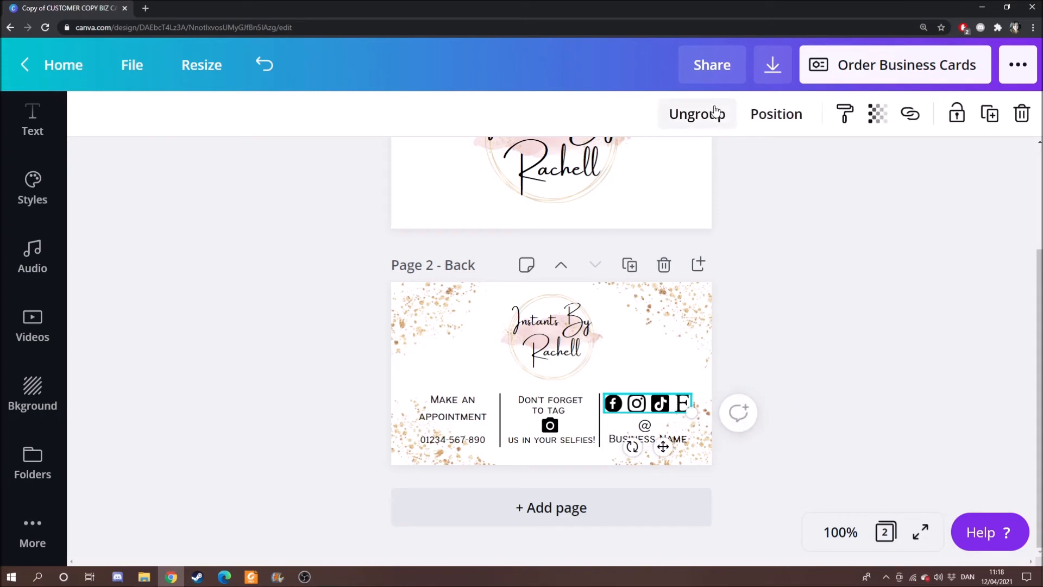
left_click(697, 113)
left_click(652, 401)
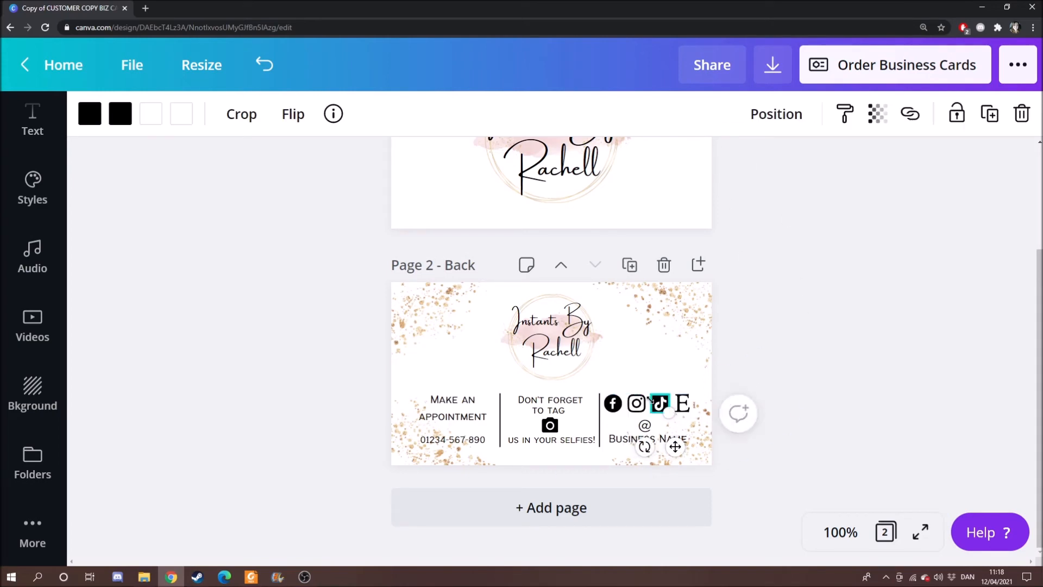
key("Delete")
Step: Reposition the Instagram icon to sit evenly between the Facebook and Etsy icons
left_click(637, 402)
mouse_move(639, 402)
left_mouse_down()
mouse_move(652, 402)
mouse_move(614, 403)
mouse_move(622, 405)
left_mouse_up()
left_click(735, 367)
left_click(833, 373)
Step: Replace the "Business Name" text below the @ sign on the back page with "INSTANTSBYRACHELL"
left_click(684, 440)
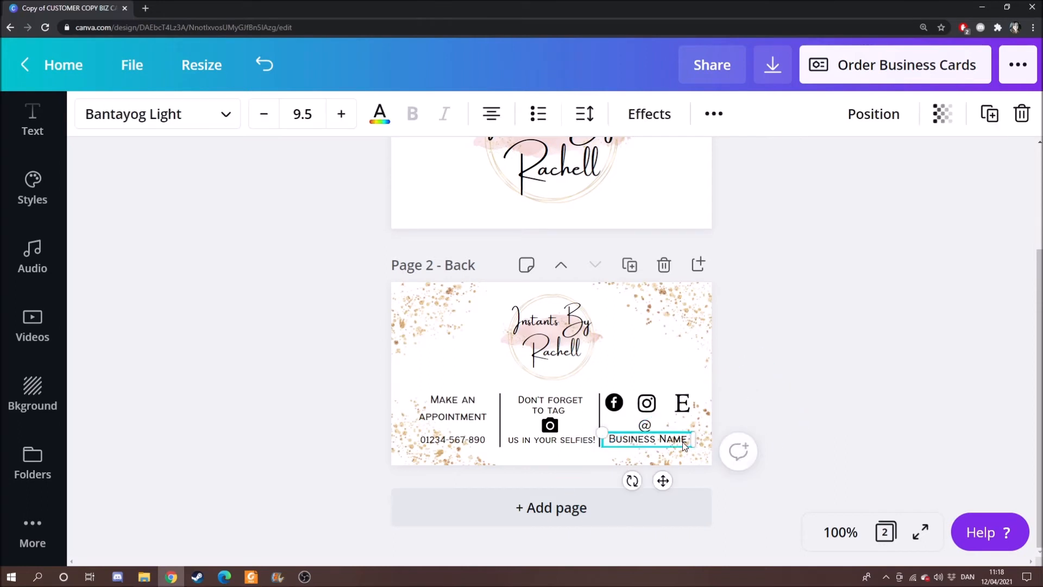
left_click(684, 441)
type("INSTANTSBYRACHELL")
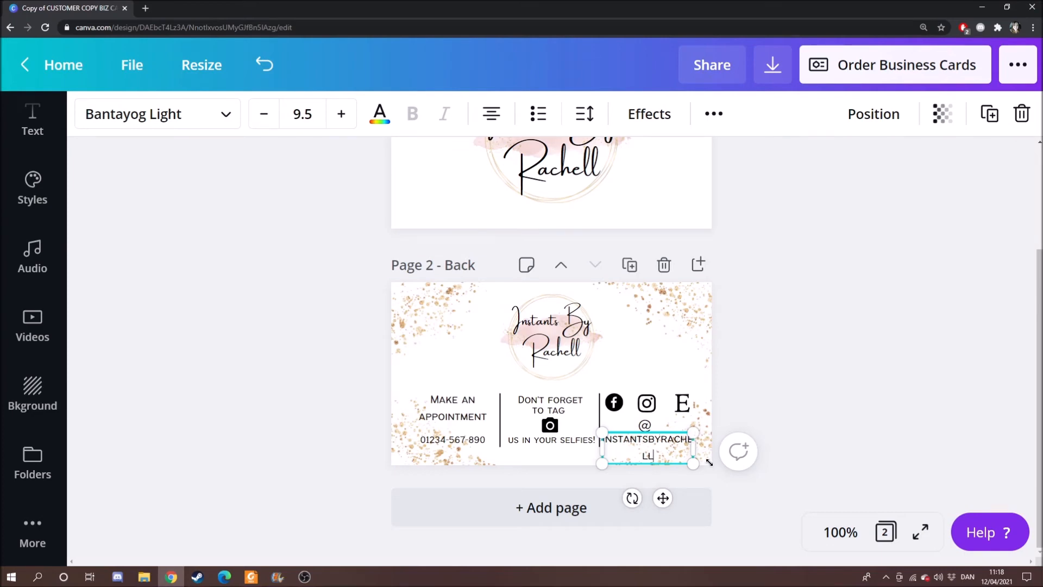
Step: Widen the INSTANTSBYRACHELL text box on the back page to fit one line and set its font size to 9
left_click_drag(698, 446, 710, 445)
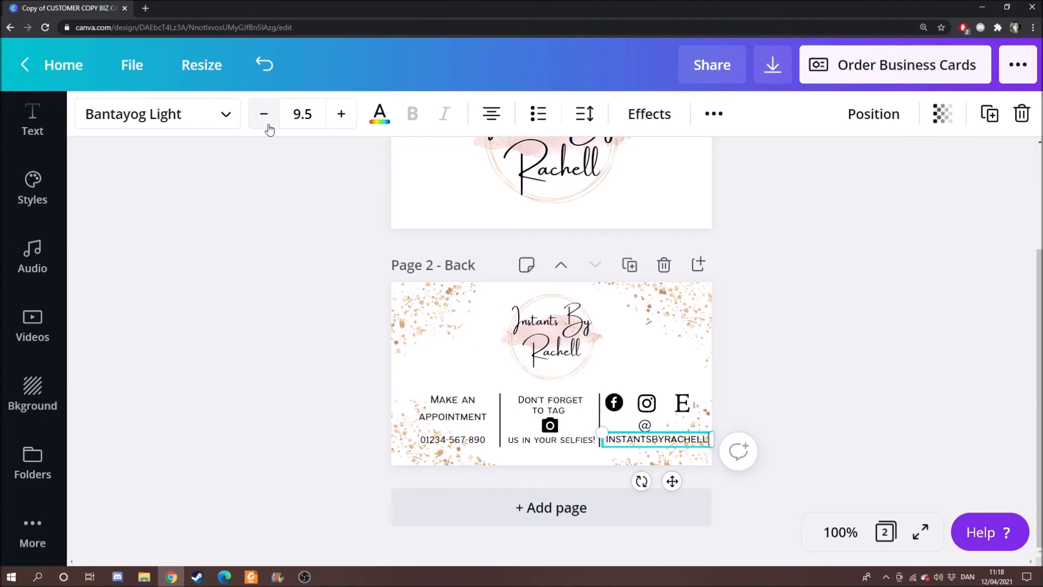
left_click(298, 119)
type("9")
left_click(829, 425)
Step: Centre the @ sign above the INSTANTSBYRACHELL text and move the Facebook icon closer to the other social media icons
left_click_drag(662, 441, 659, 425)
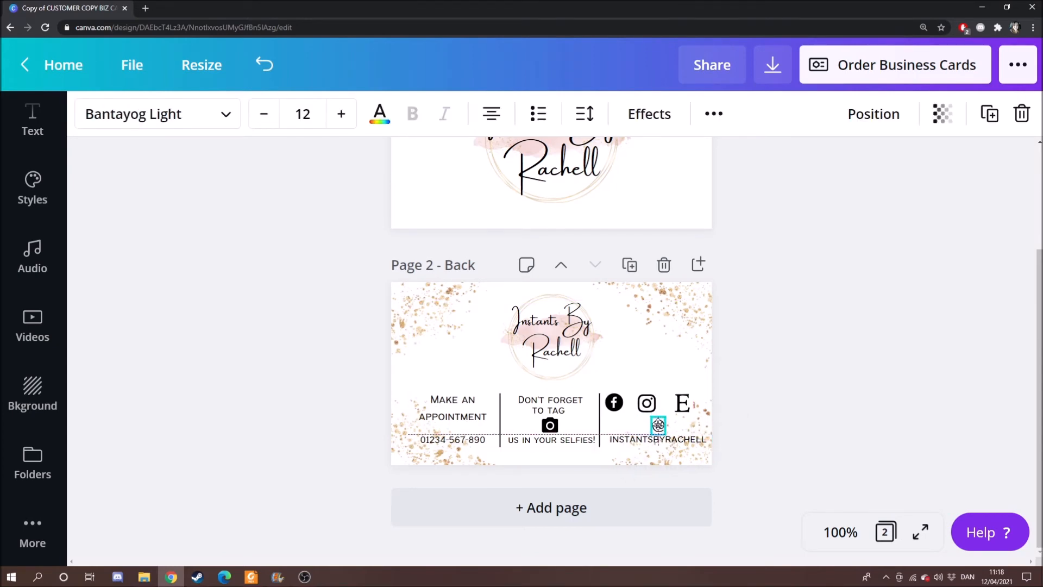
left_click_drag(658, 425, 628, 404)
left_click(794, 351)
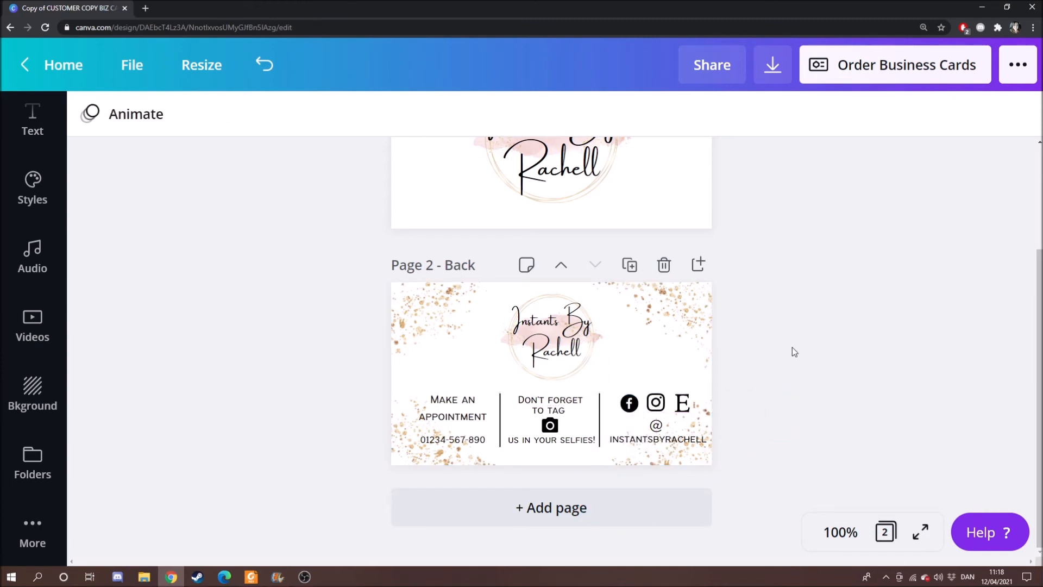
Step: Try italic, underline and uppercase formatting on the front page's "Instants By Rachell" text, restoring the original style each time
scroll(788, 356, "up", 3)
left_click(546, 301)
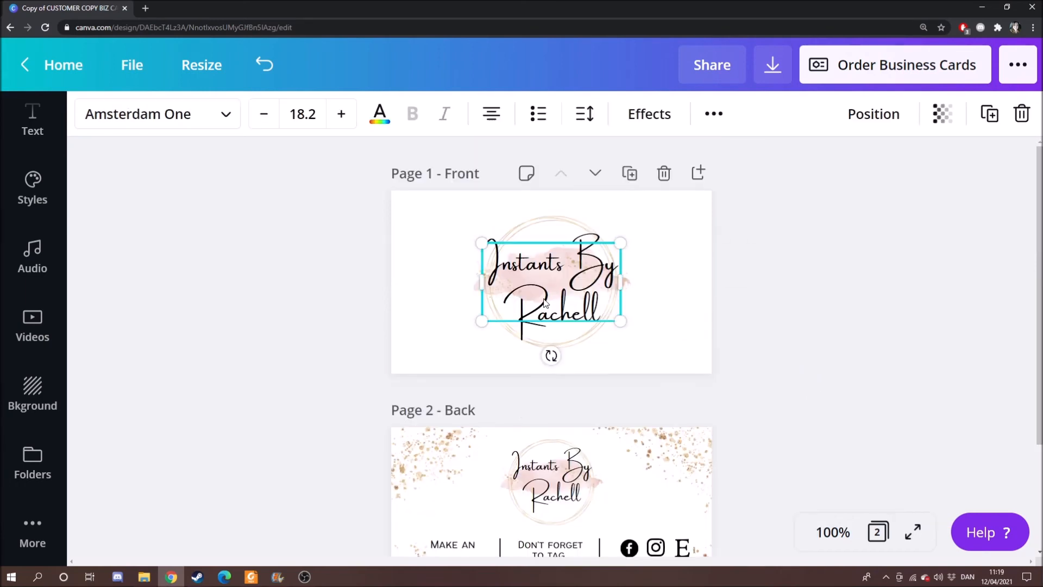
left_click(445, 115)
left_click(444, 117)
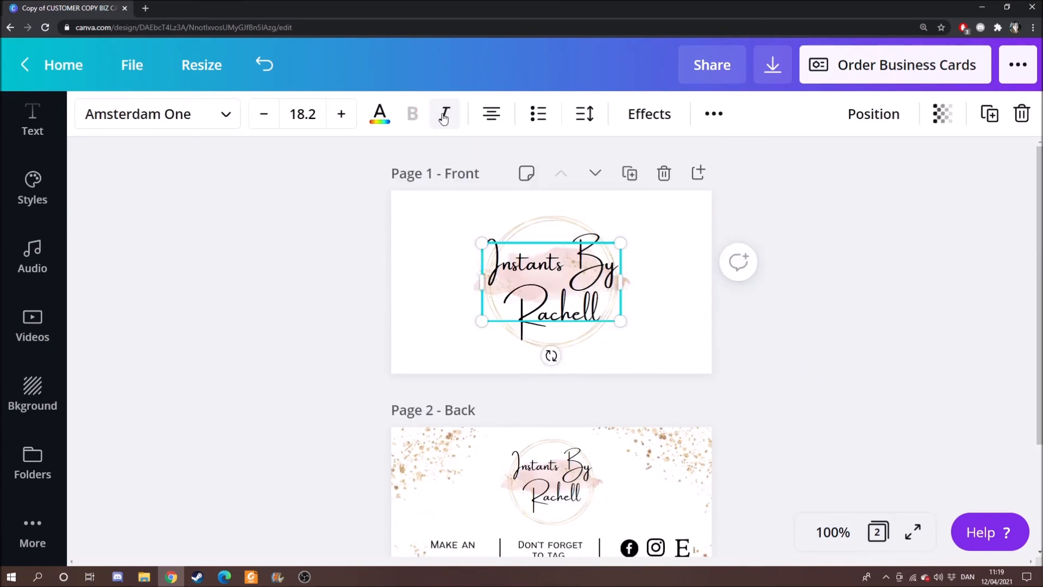
left_click(715, 113)
left_click(541, 170)
left_click(543, 167)
left_click(573, 168)
left_click(572, 170)
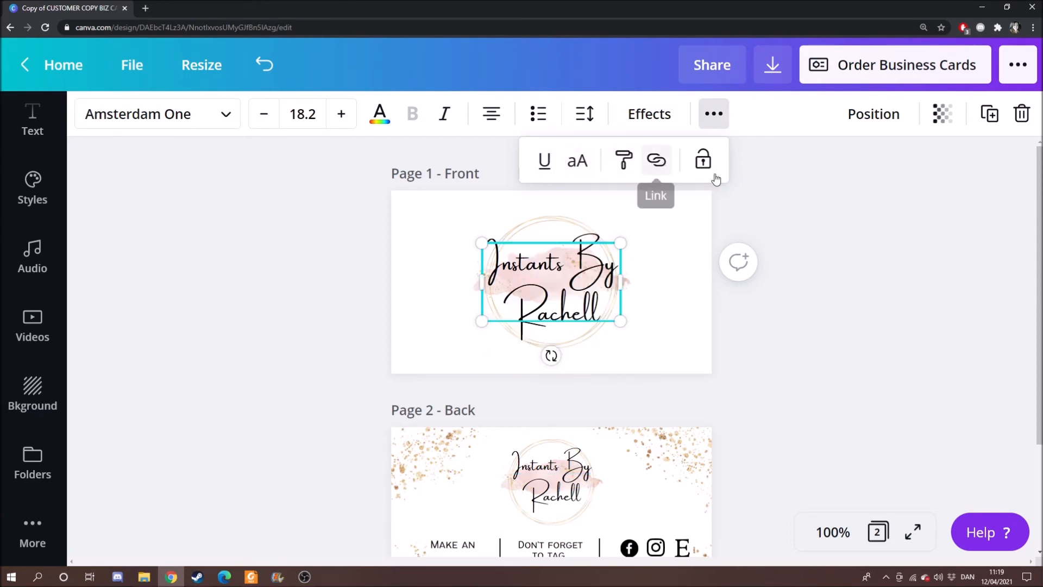
left_click(801, 226)
left_click(763, 230)
Step: Lock the name text, gold ring and pink brush stroke on the front page in place together
left_click_drag(395, 227, 709, 385)
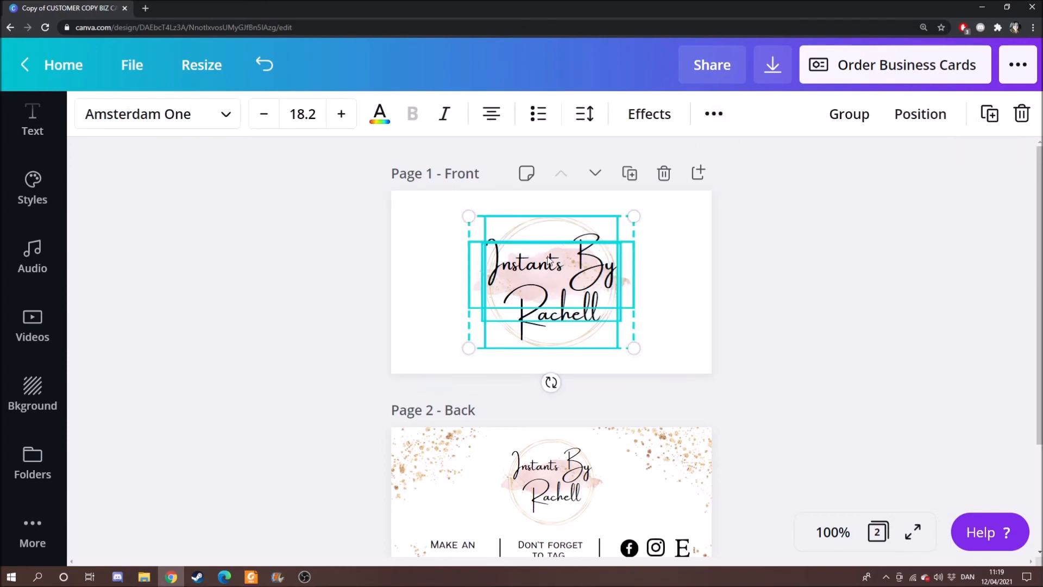
left_click(712, 115)
left_click(706, 169)
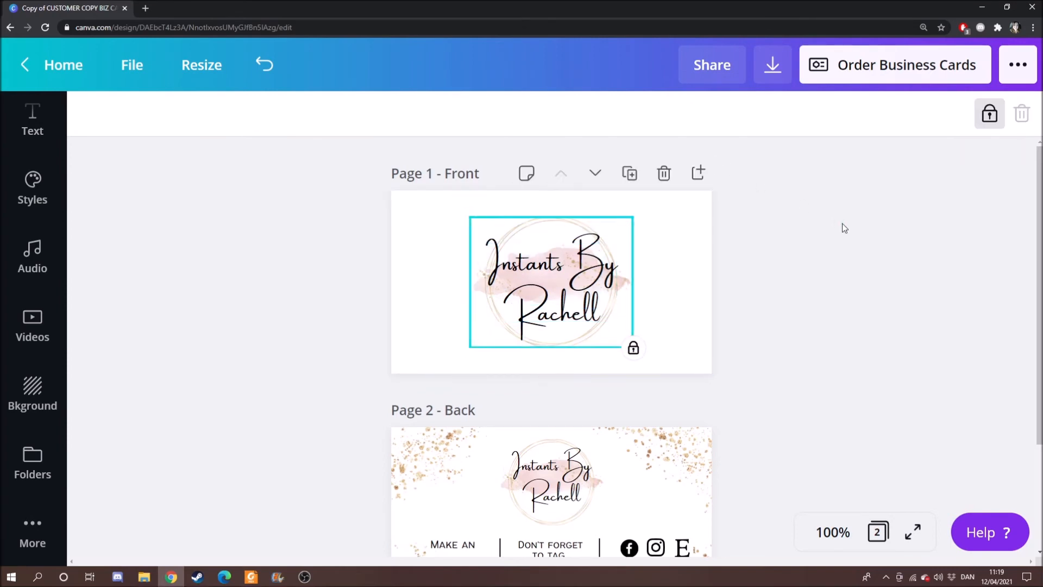
Step: Unlock the name text, gold ring and pink brush stroke on the front page one by one
left_click(704, 262)
left_click(558, 278)
left_click(786, 384)
left_click(559, 265)
left_click(561, 230)
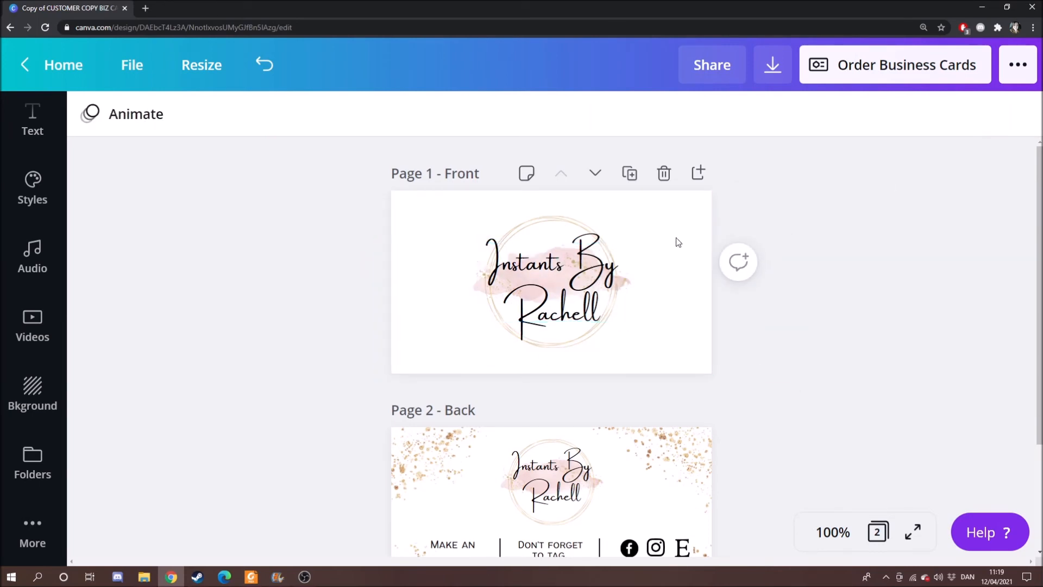
left_click(560, 231)
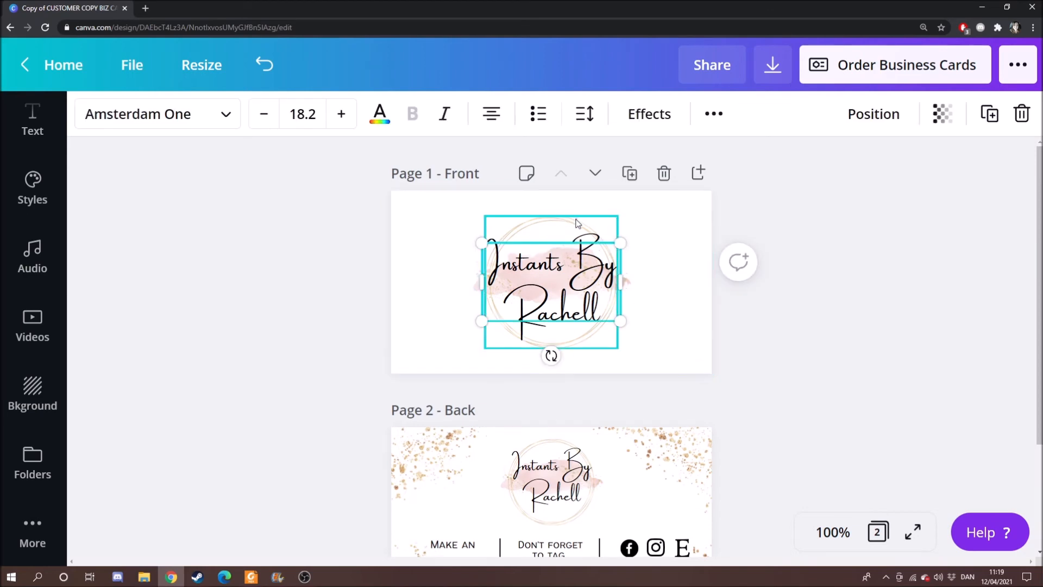
left_click(577, 221)
left_click(993, 113)
left_click(636, 283)
left_click(627, 291)
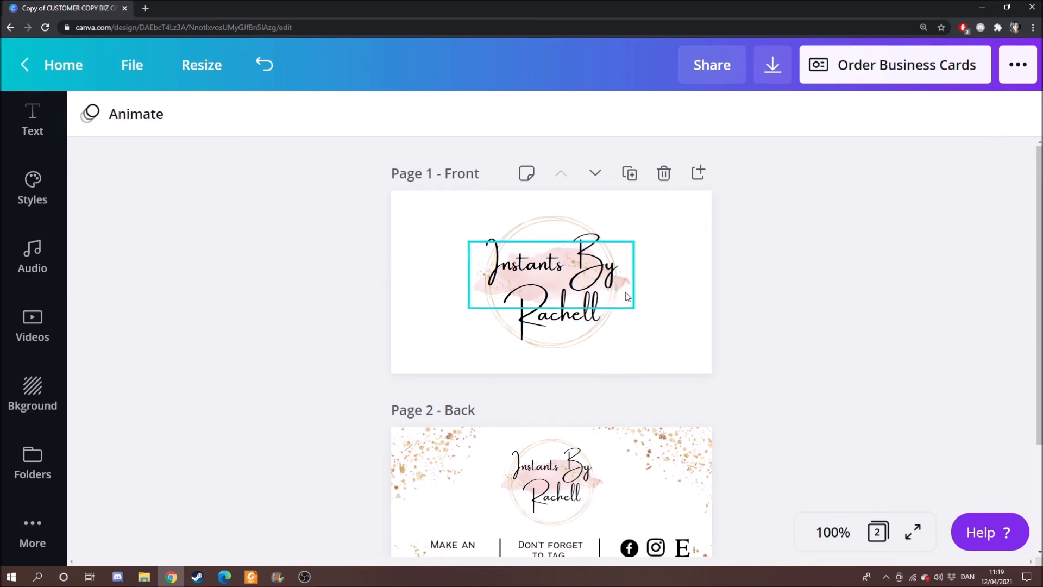
left_click(987, 113)
left_click(965, 253)
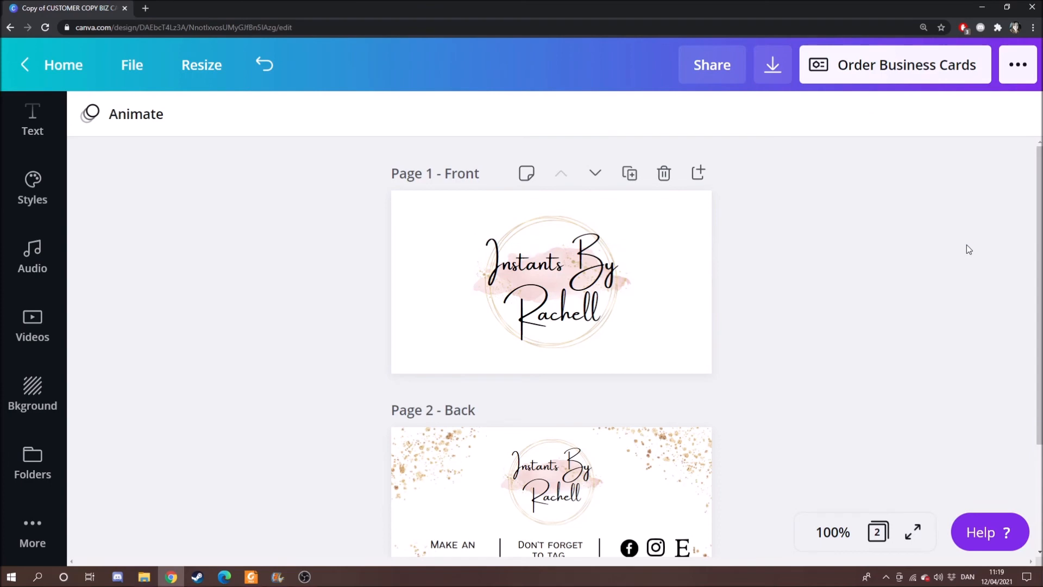
Step: Duplicate the back page of the business card as a third page
left_click(407, 239)
scroll(838, 391, "down", 3)
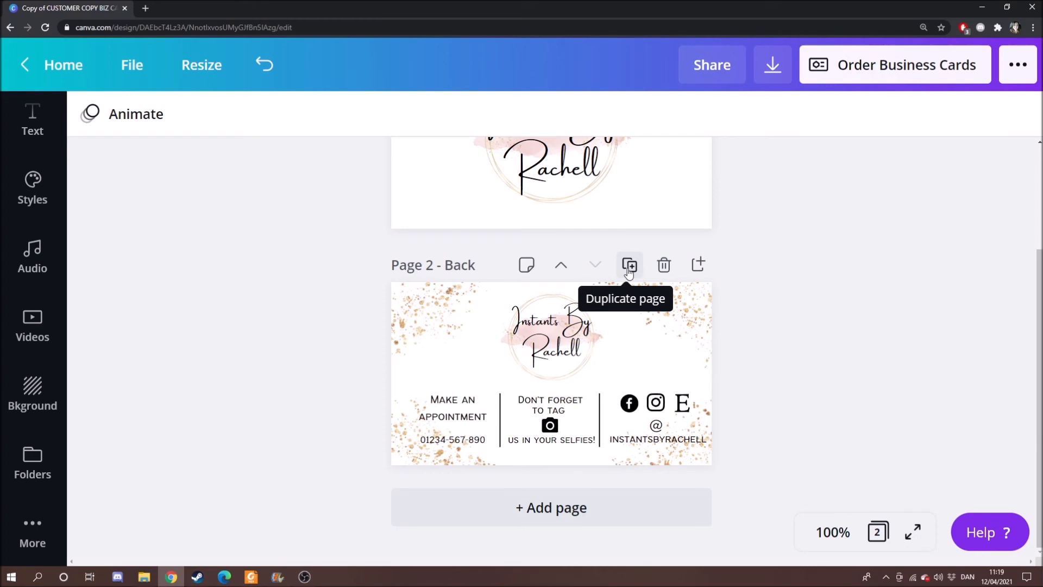
left_click(628, 267)
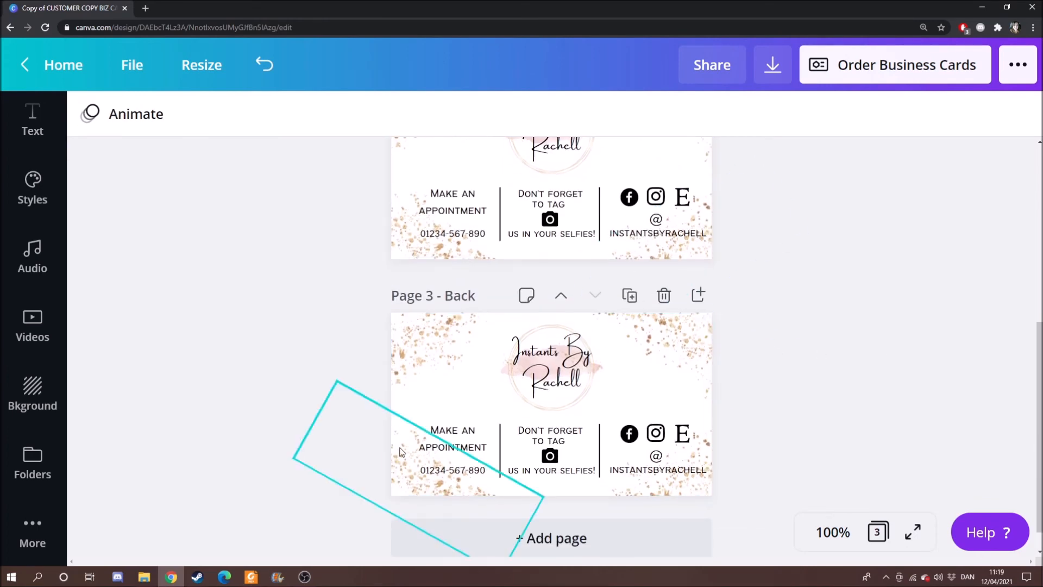
Step: Delete the gold glitter decorations from all four corners of the duplicated back page
left_click(413, 331)
key("Delete")
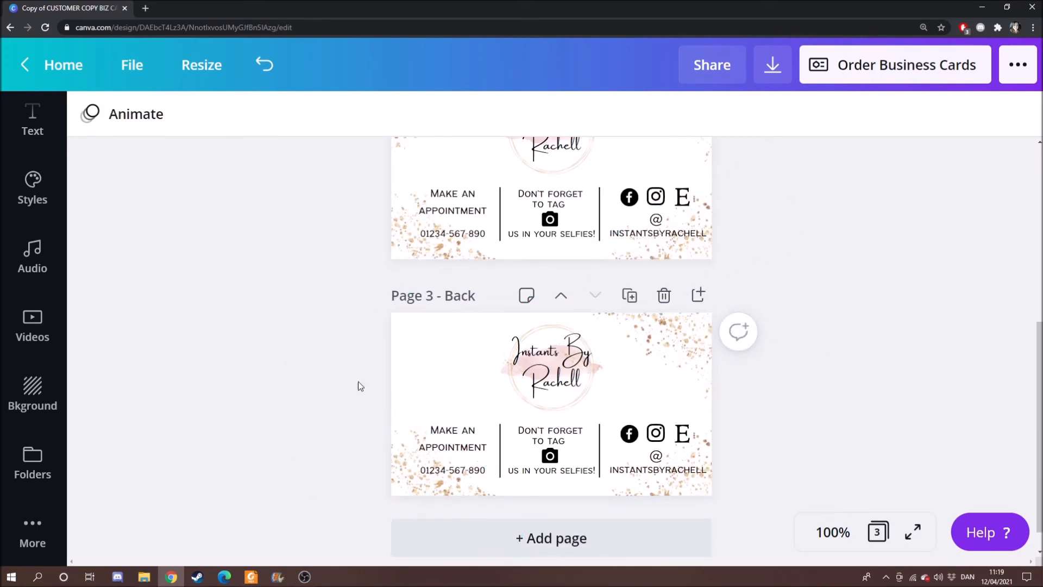
left_click(390, 482)
key("Delete")
left_click(695, 340)
key("Delete")
left_click(690, 483)
key("Delete")
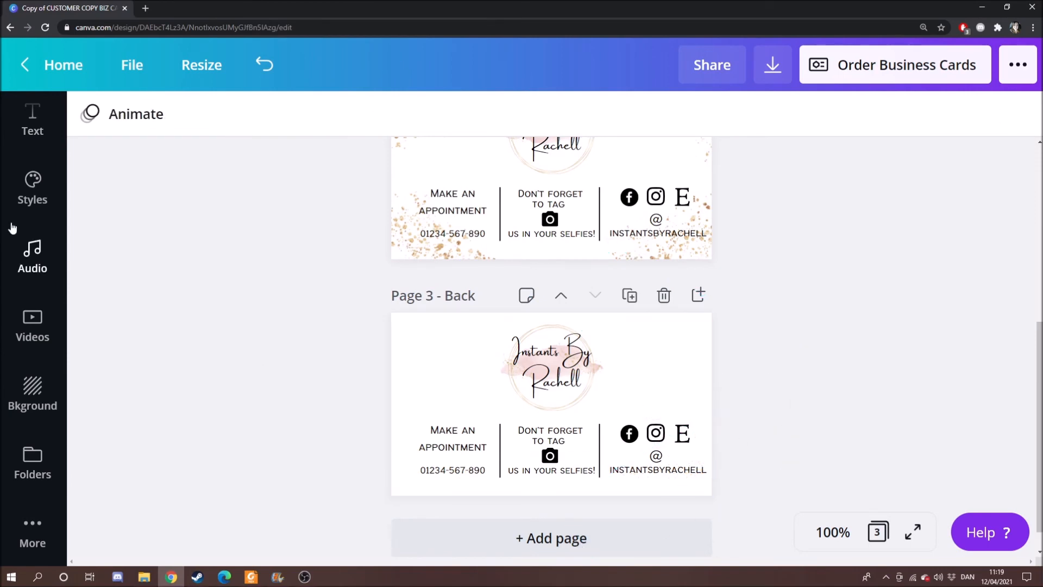
Step: Search the elements library for "sparkles" and filter the results to free items only
scroll(32, 250, "up", 5)
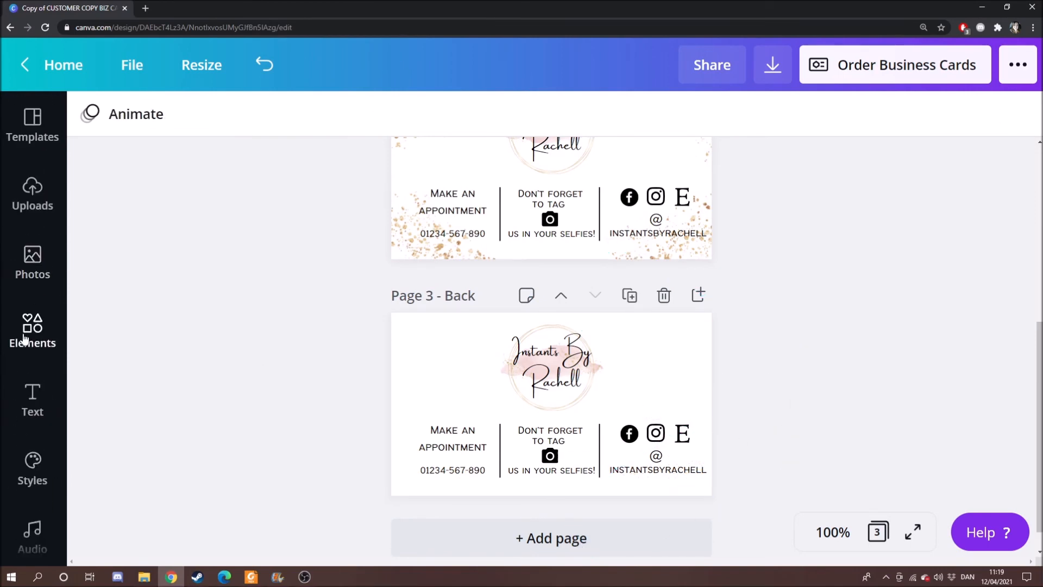
left_click(37, 335)
left_click(250, 126)
type("sparkles")
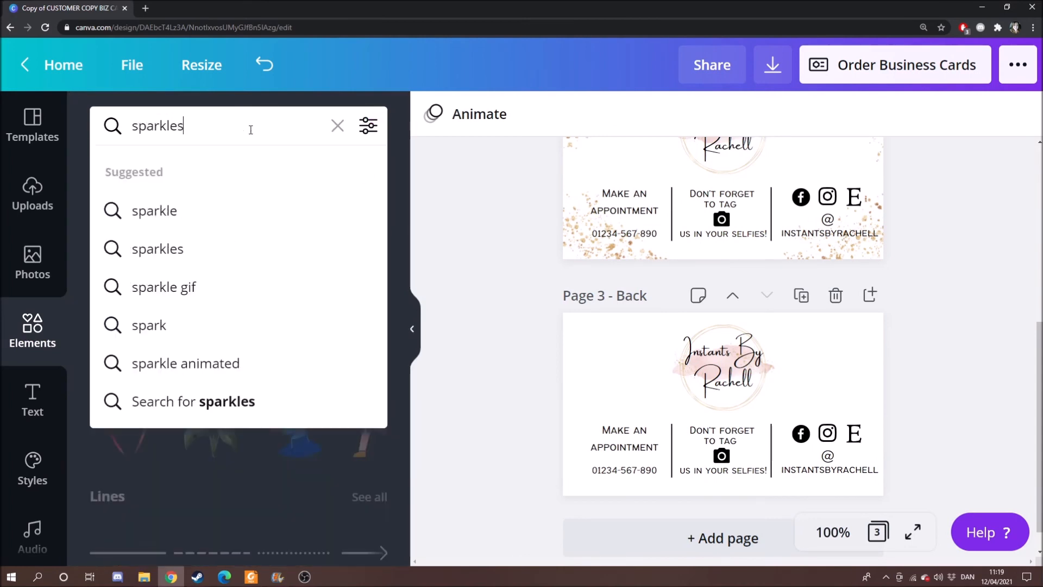
key("Return")
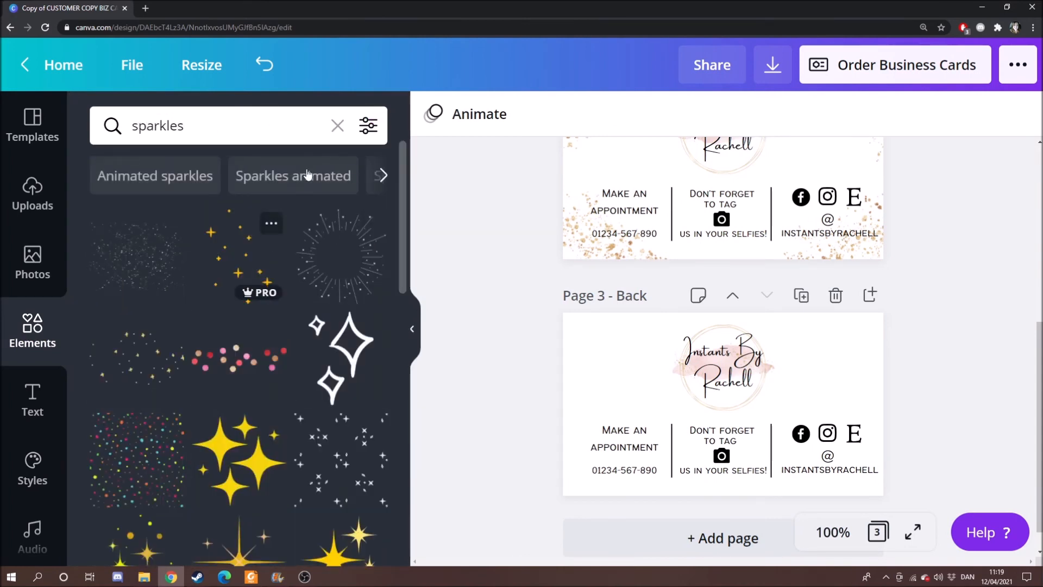
left_click(368, 125)
left_click(125, 416)
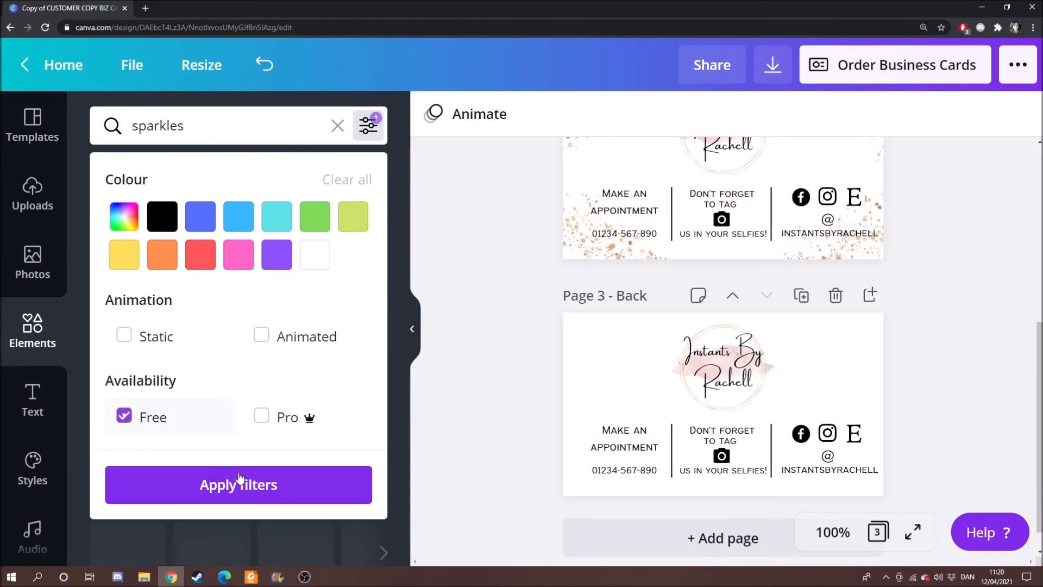
left_click(239, 484)
scroll(382, 455, "down", 2)
scroll(382, 455, "down", 5)
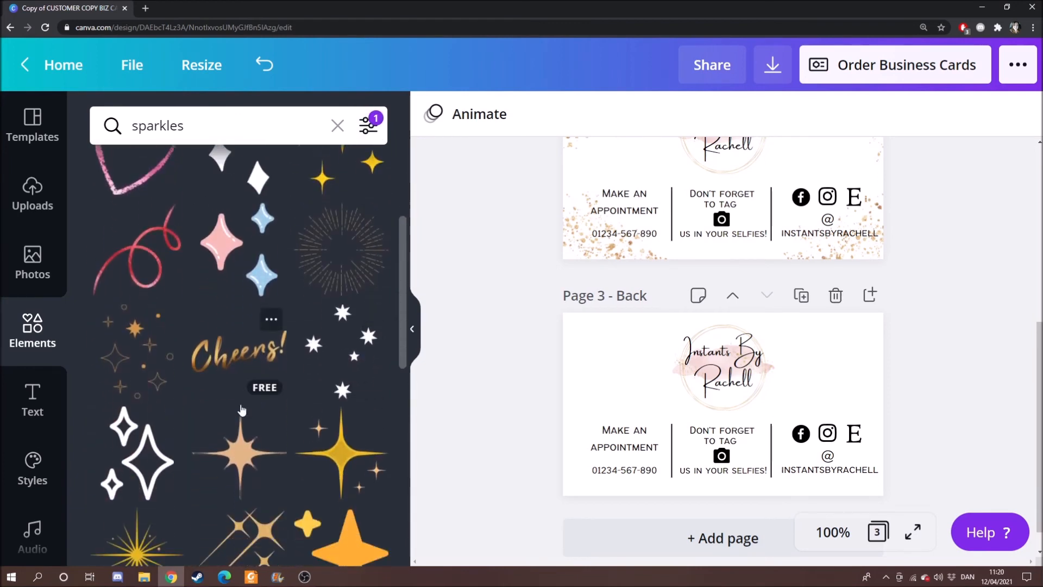
Step: Add the peach star to the upper-left corner of the duplicated back page and recolour it pale pink from the Rosettes and Cream palette
left_click(214, 304)
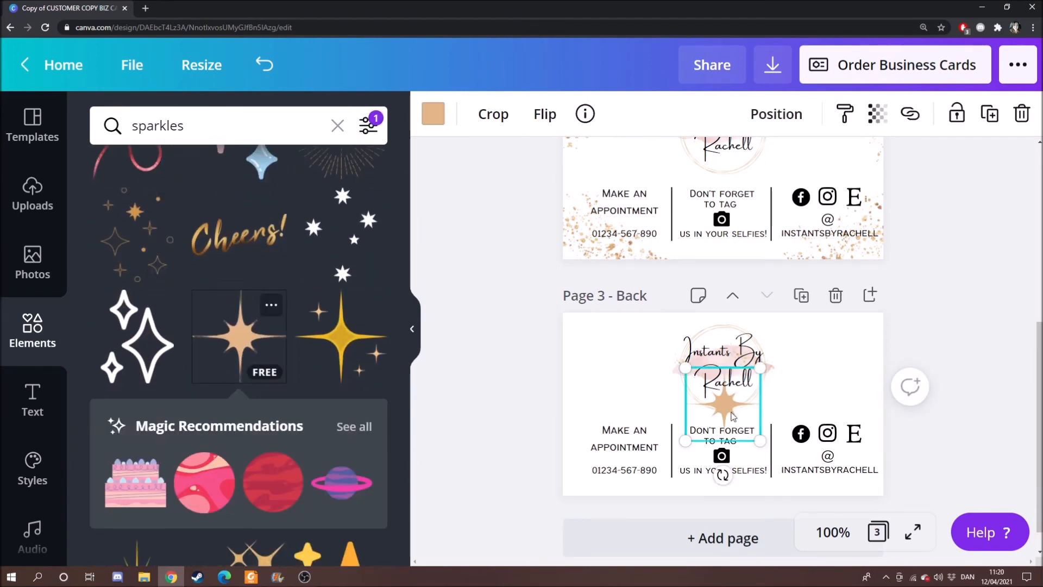
left_click_drag(723, 404, 600, 350)
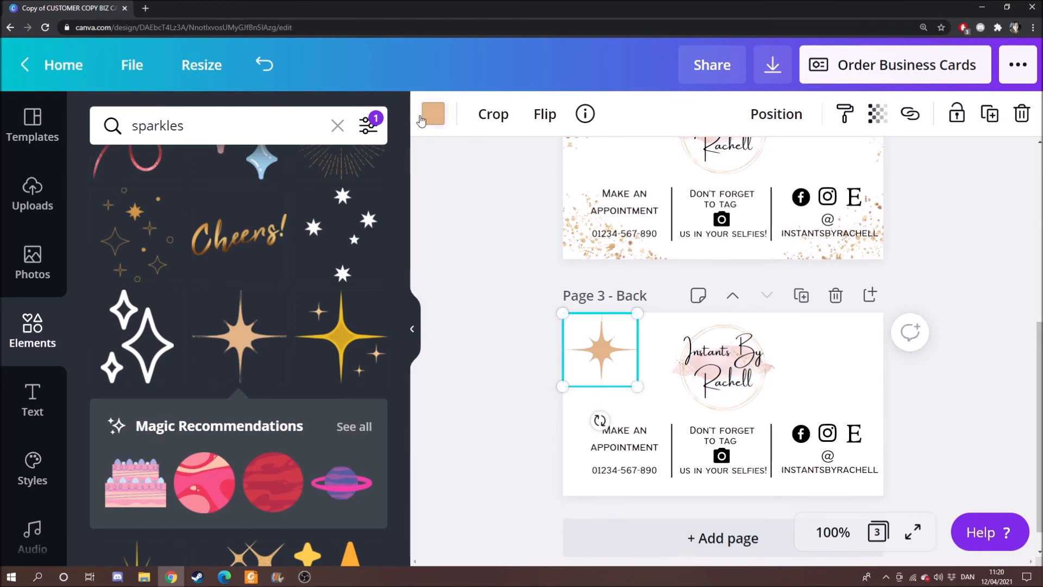
left_click(433, 114)
scroll(238, 433, "down", 7)
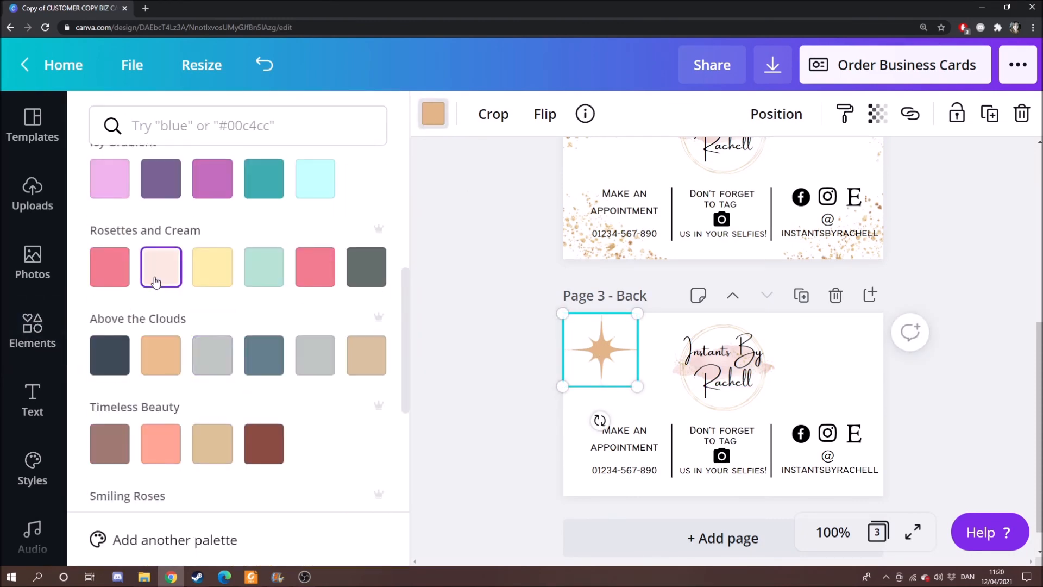
left_click(156, 280)
left_click(598, 350)
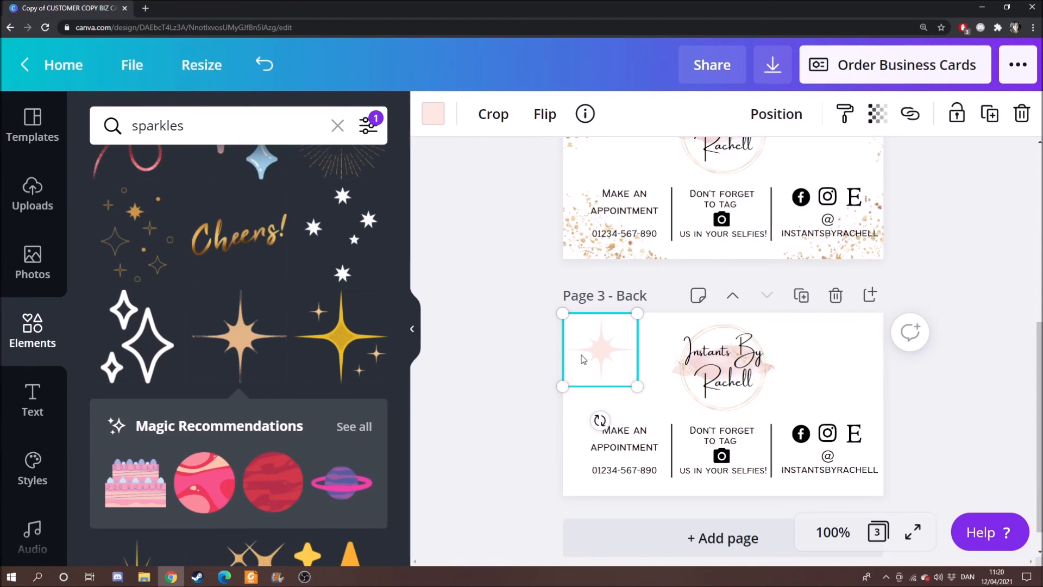
Step: Delete the duplicated back page and look over the remaining front and back pages
left_click(641, 361)
left_click(836, 295)
scroll(981, 380, "up", 3)
scroll(1006, 315, "down", 1)
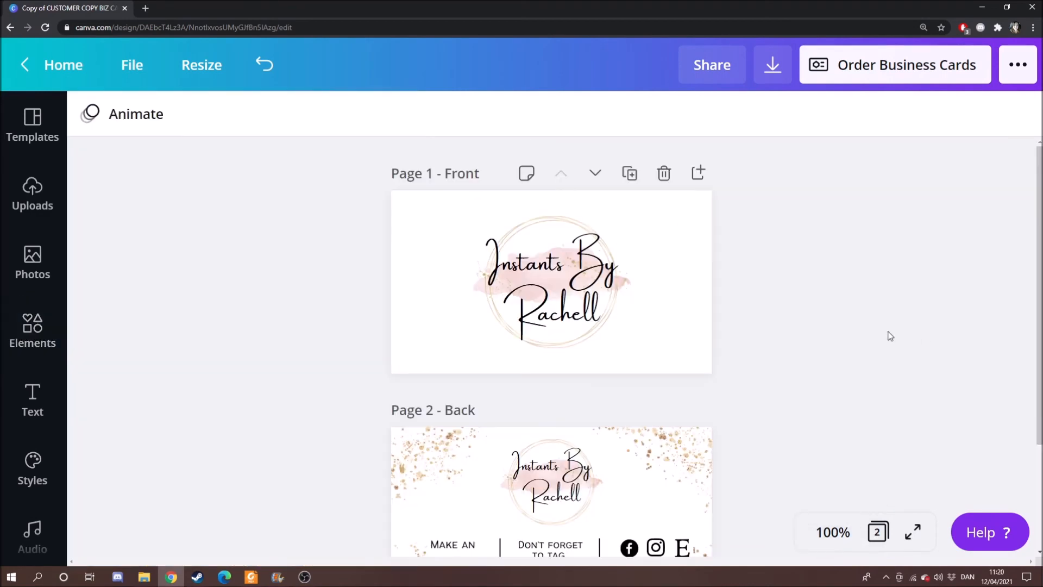
scroll(936, 336, "down", 3)
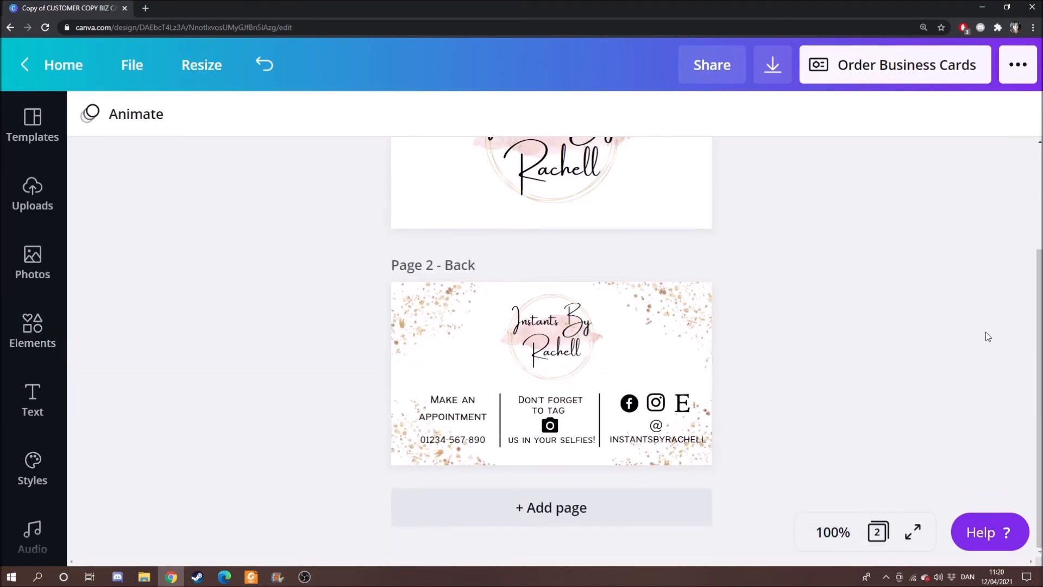
scroll(834, 414, "up", 3)
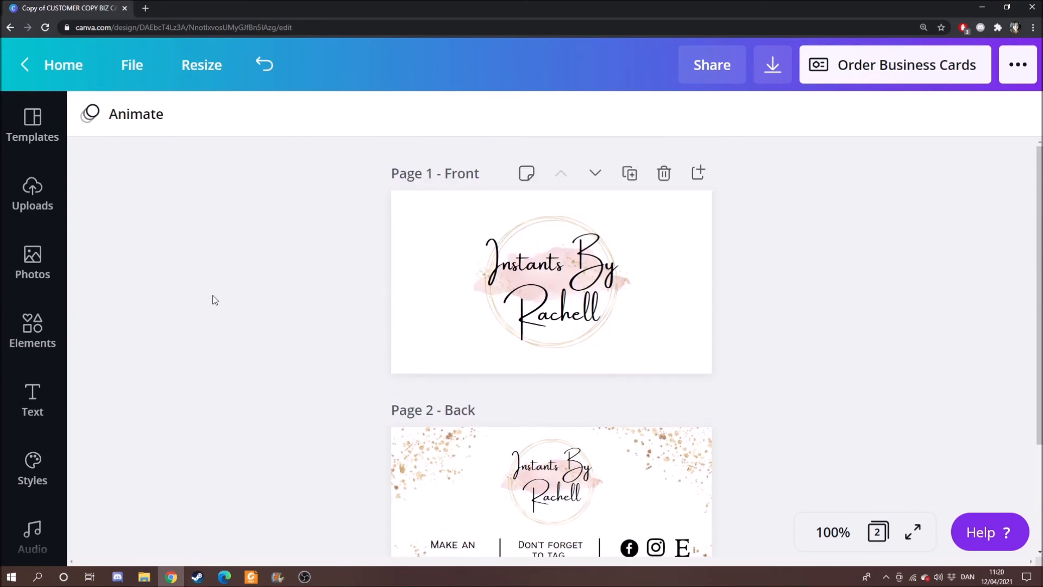
Step: Set up the design download as PDF print with crop marks and bleed
left_click(773, 67)
left_click(832, 300)
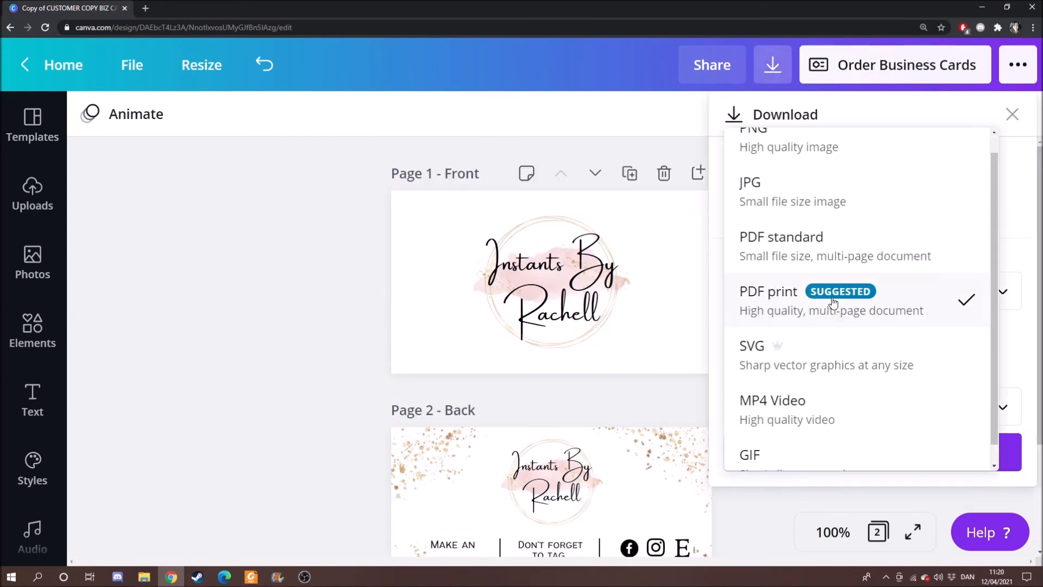
scroll(853, 271, "up", 1)
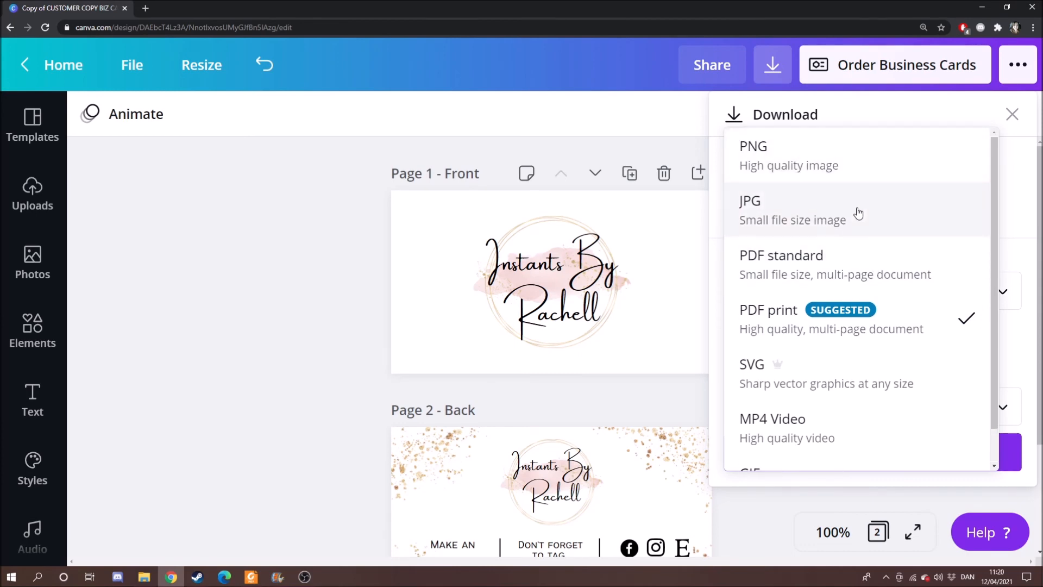
left_click(816, 332)
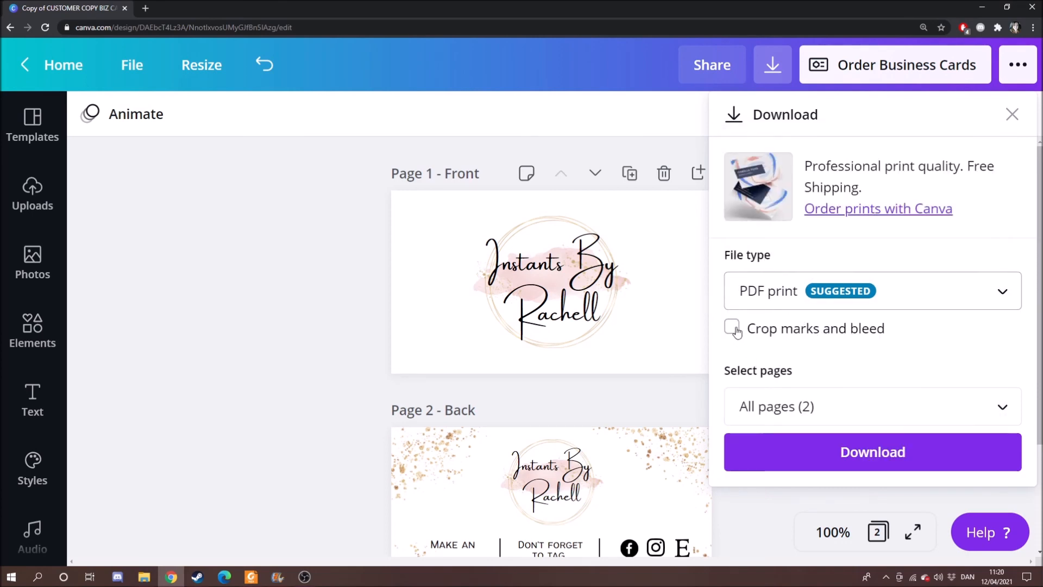
Step: Select all pages (1–2), download the design and close the download confirmation
left_click(1002, 406)
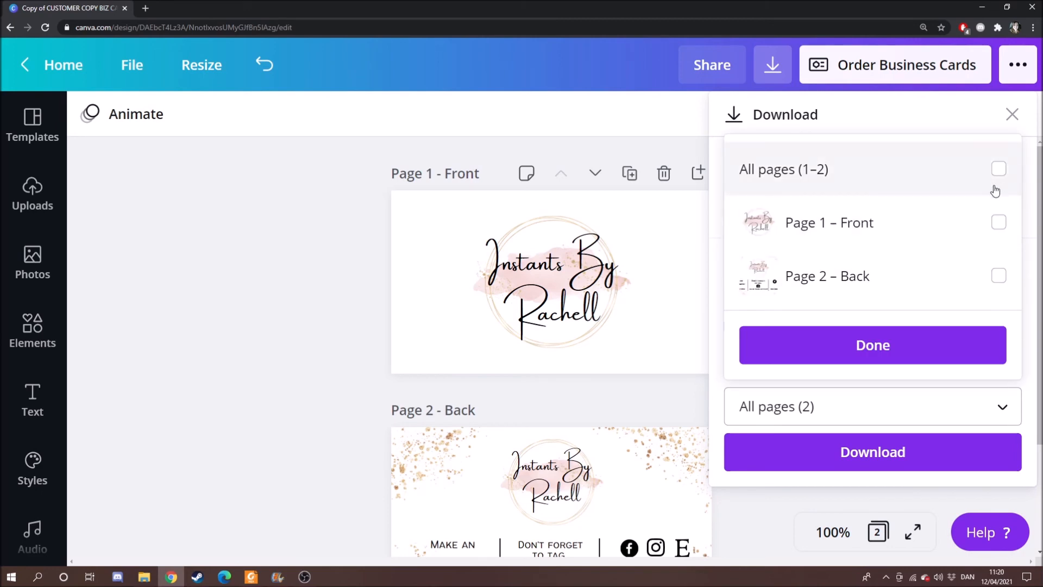
left_click(989, 169)
left_click(938, 359)
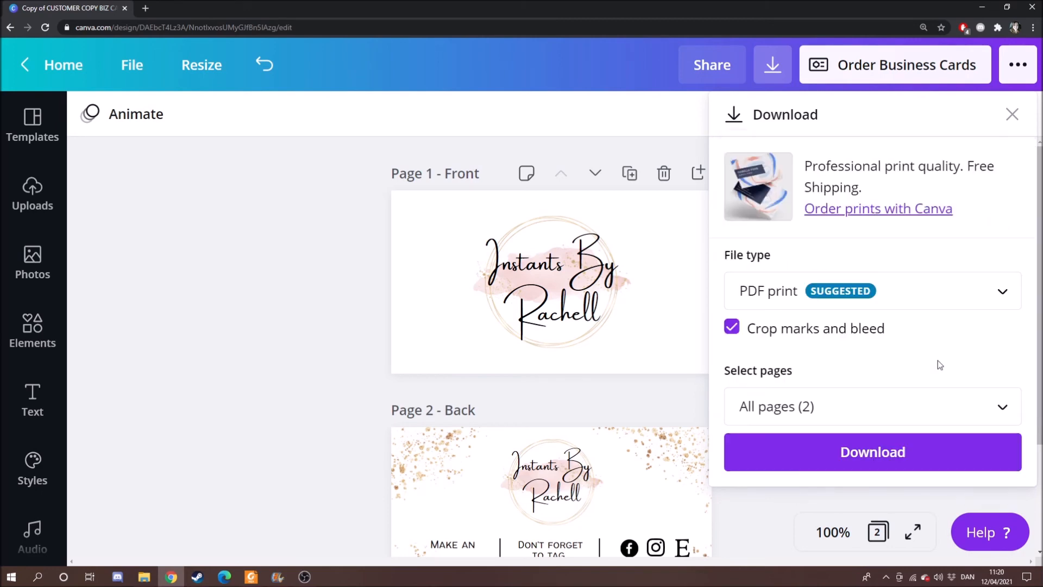
left_click(929, 445)
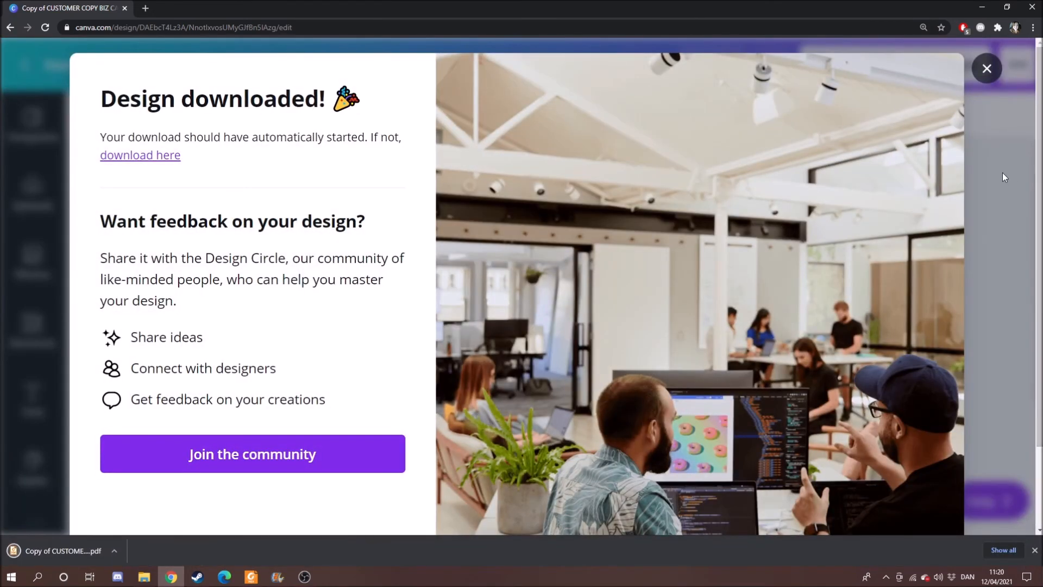
left_click(1002, 172)
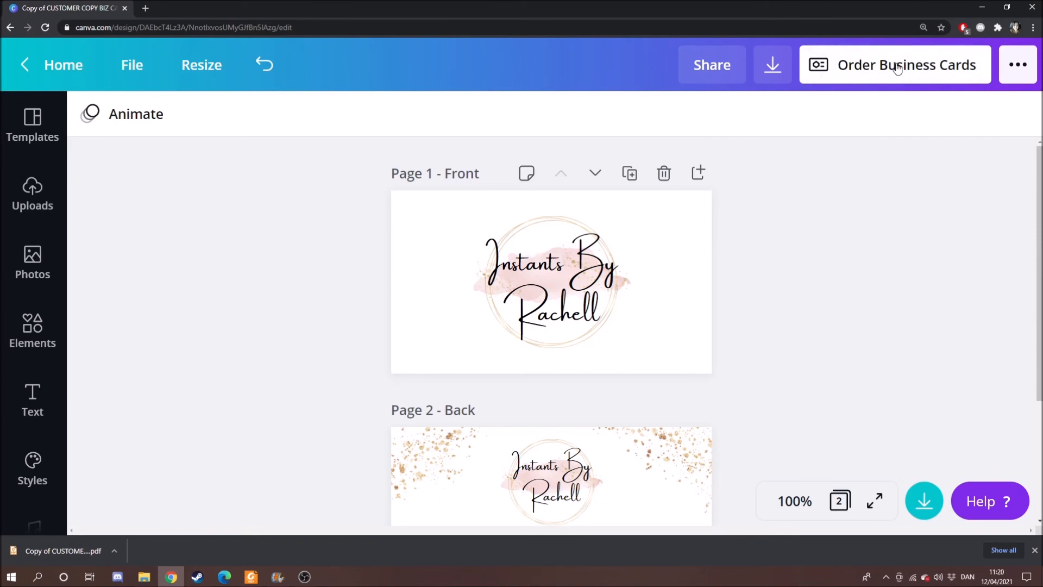
Step: Examine the business card print-order options for sides, pages, paper, finish and copies, and leave them without ordering
left_click(858, 70)
scroll(880, 351, "down", 3)
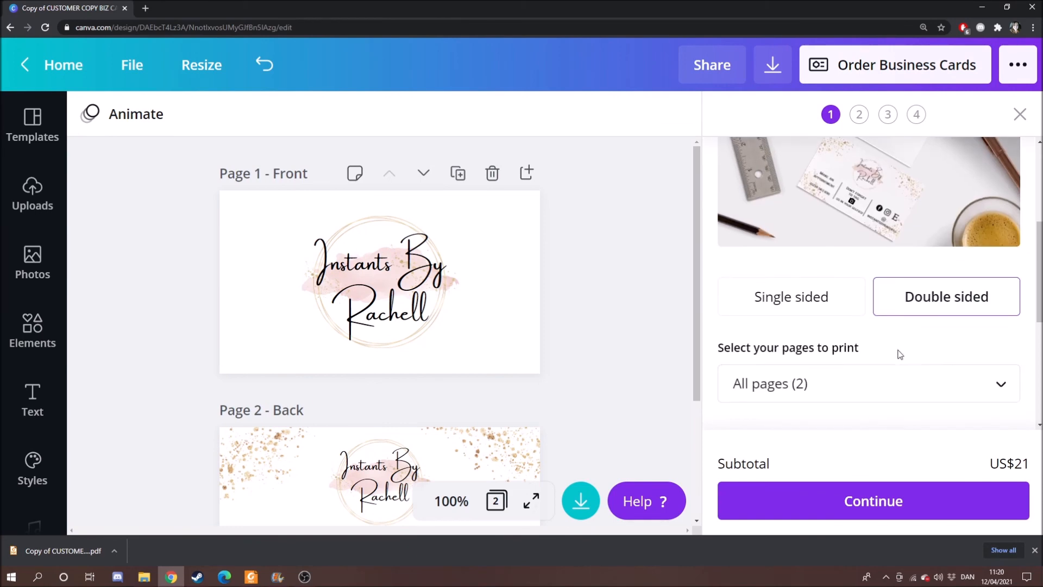
scroll(900, 354, "down", 4)
scroll(622, 333, "down", 3)
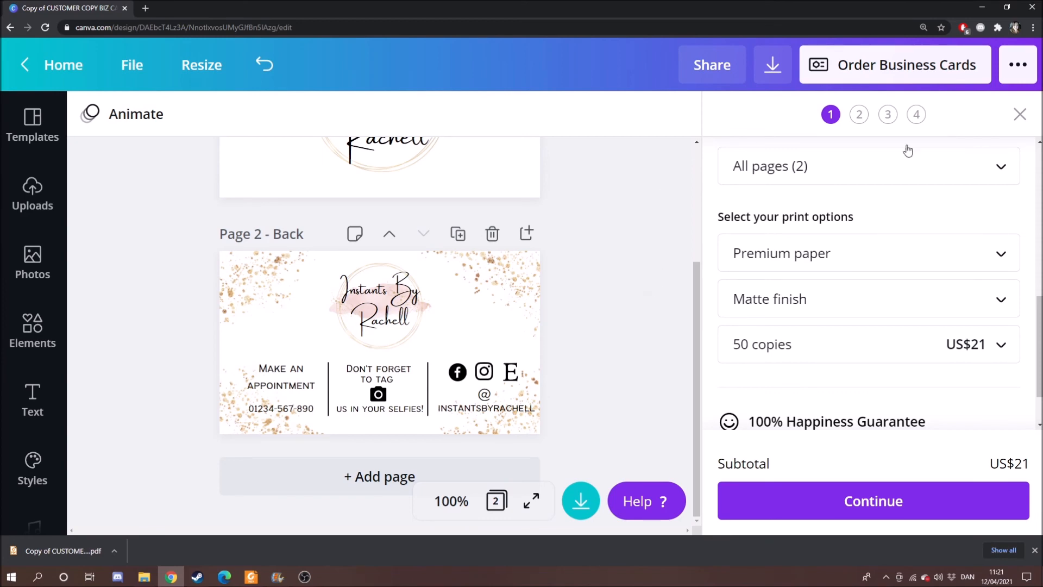
left_click(1019, 115)
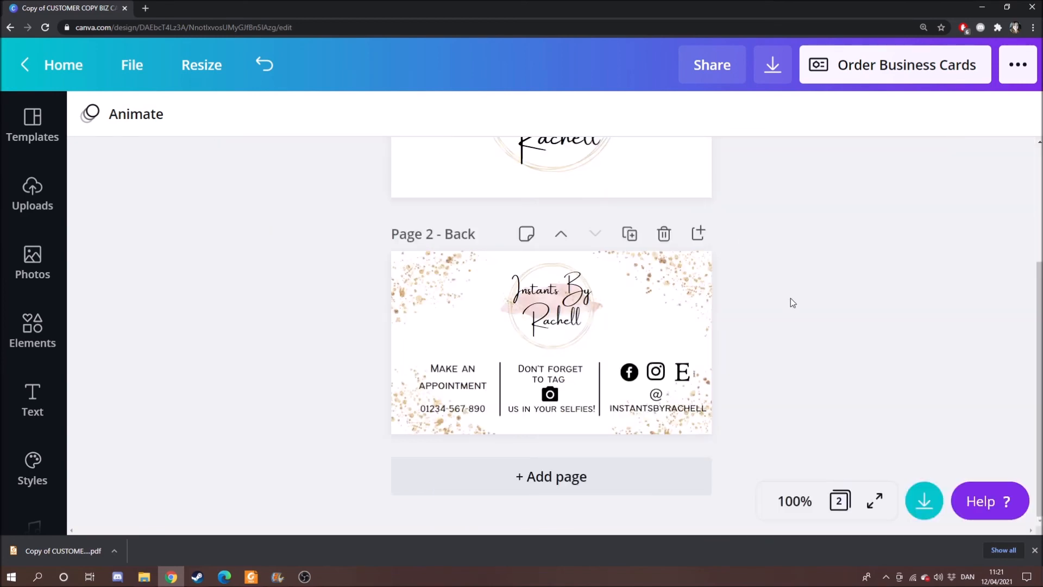
scroll(792, 303, "up", 3)
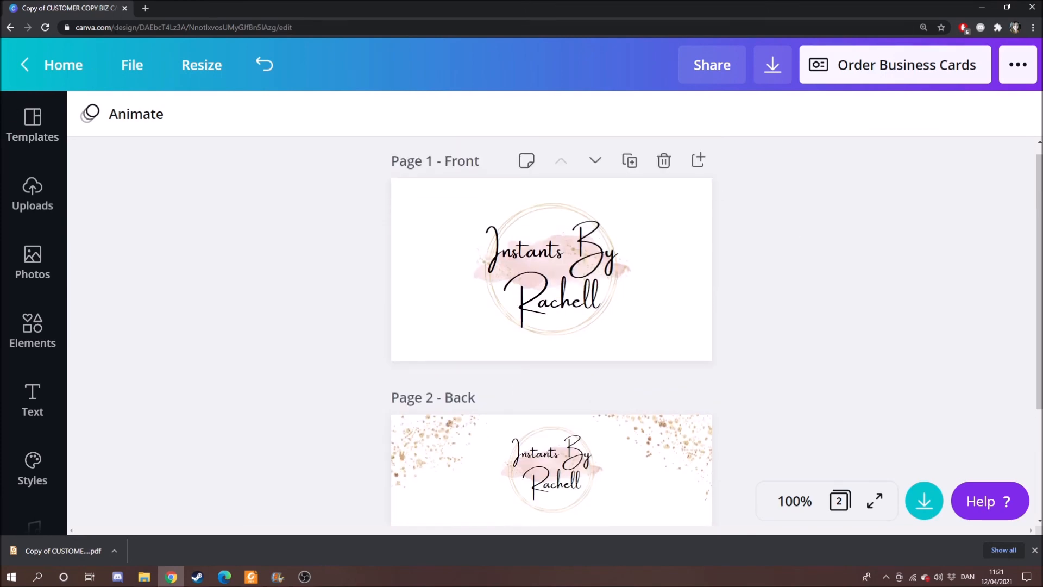
Step: Save the business card design and leave the editor for the home page
left_click(130, 64)
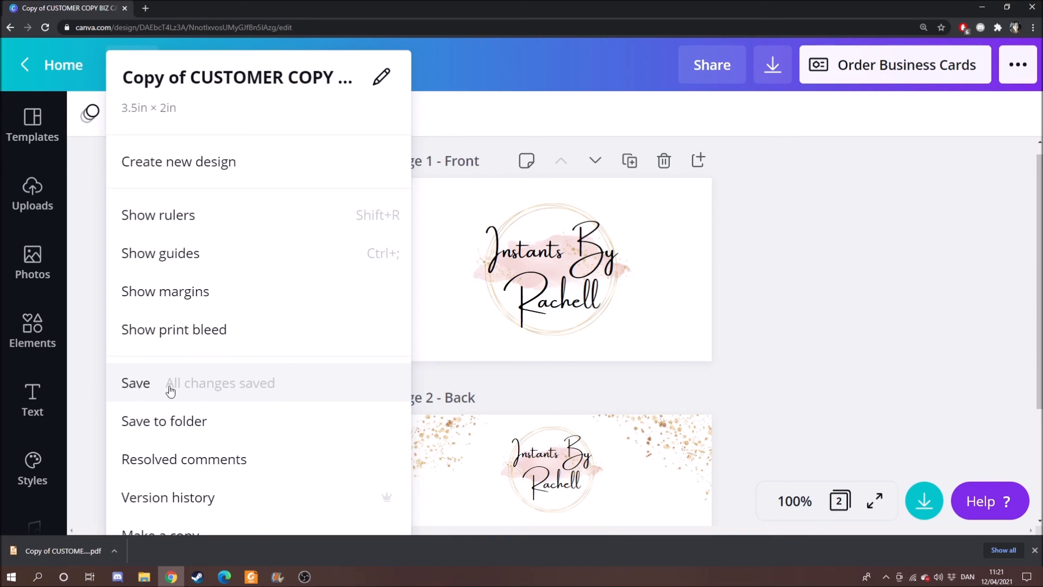
left_click(231, 389)
left_click(64, 66)
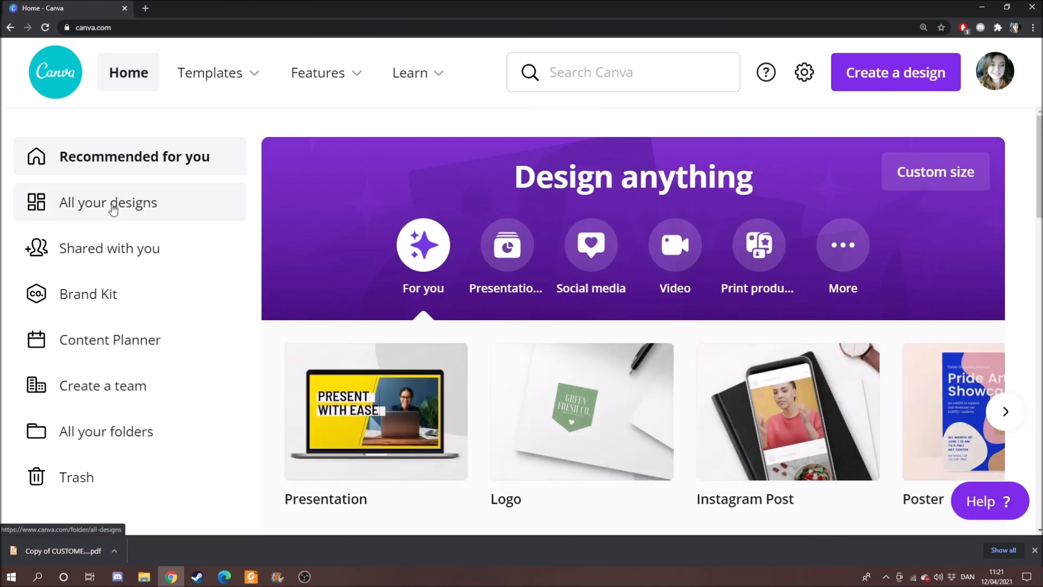
Step: Reopen the saved business card from the list of all designs to check it, and close it again
left_click(113, 208)
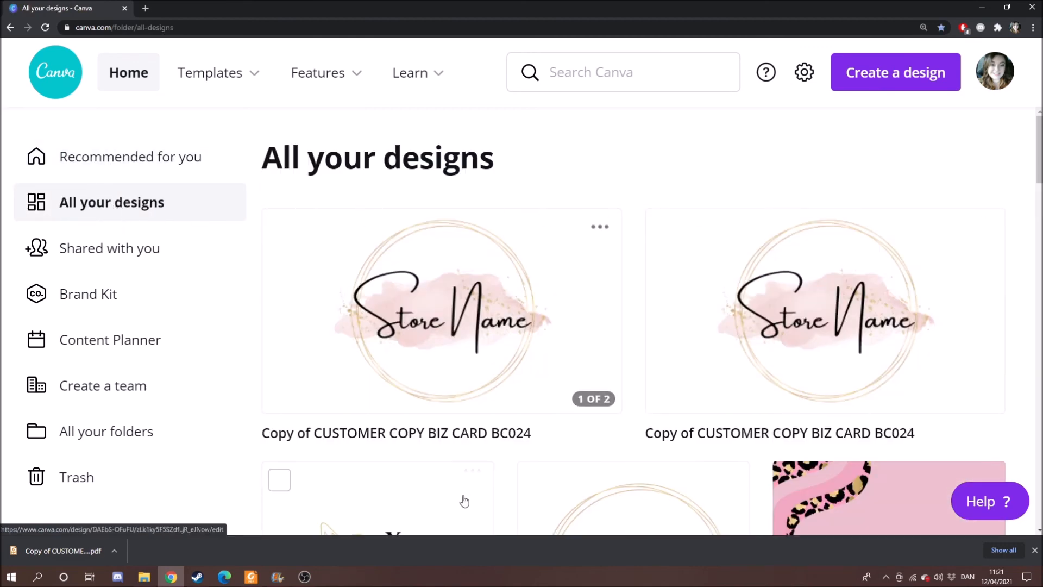
left_click(419, 314)
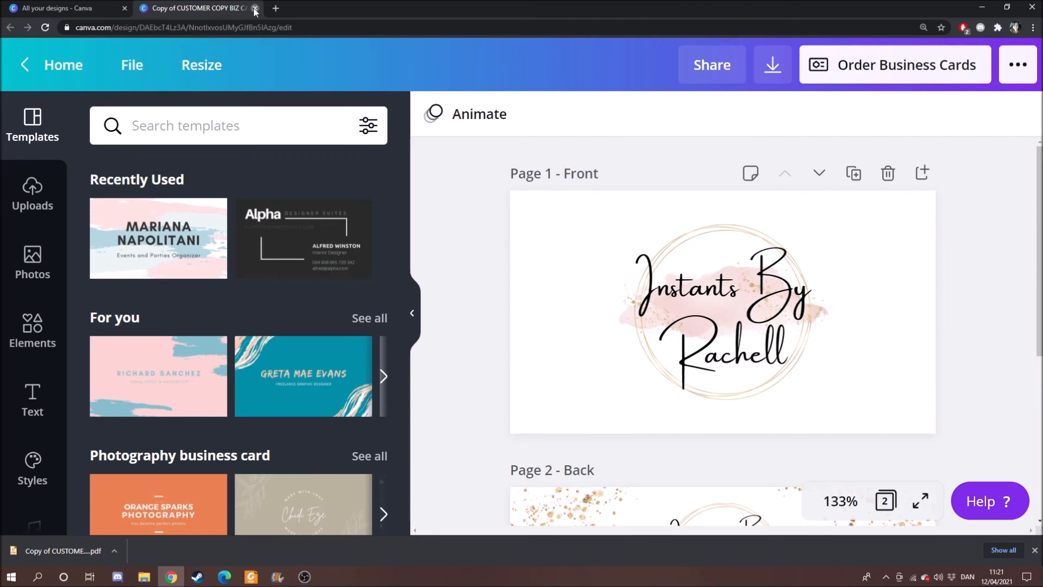
left_click(255, 8)
mouse_move(217, 72)
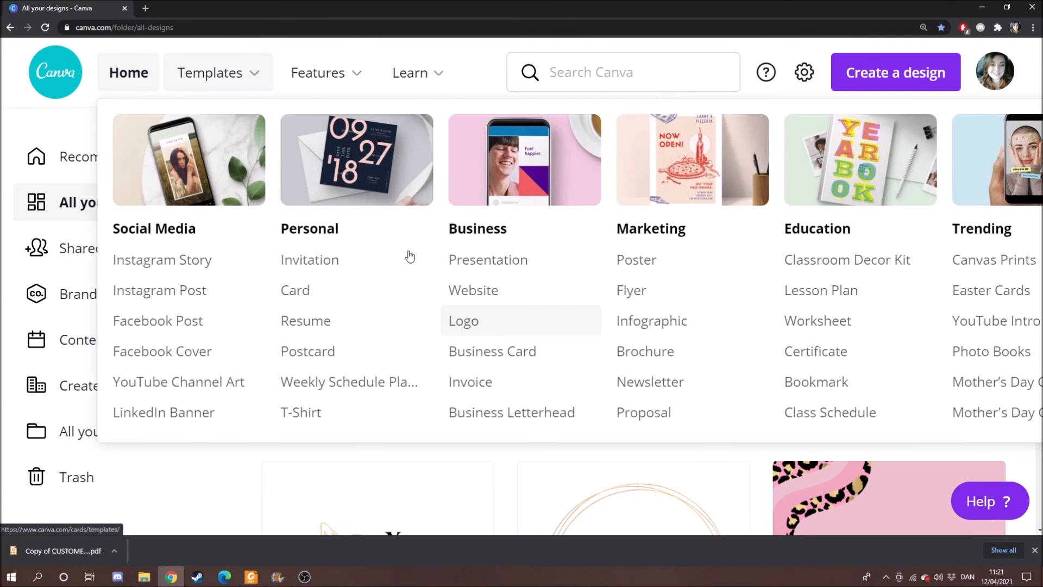
Step: Switch to the template PDF in Foxit Reader, follow its Business Card Template link and create a fresh copy of the template
left_click(251, 577)
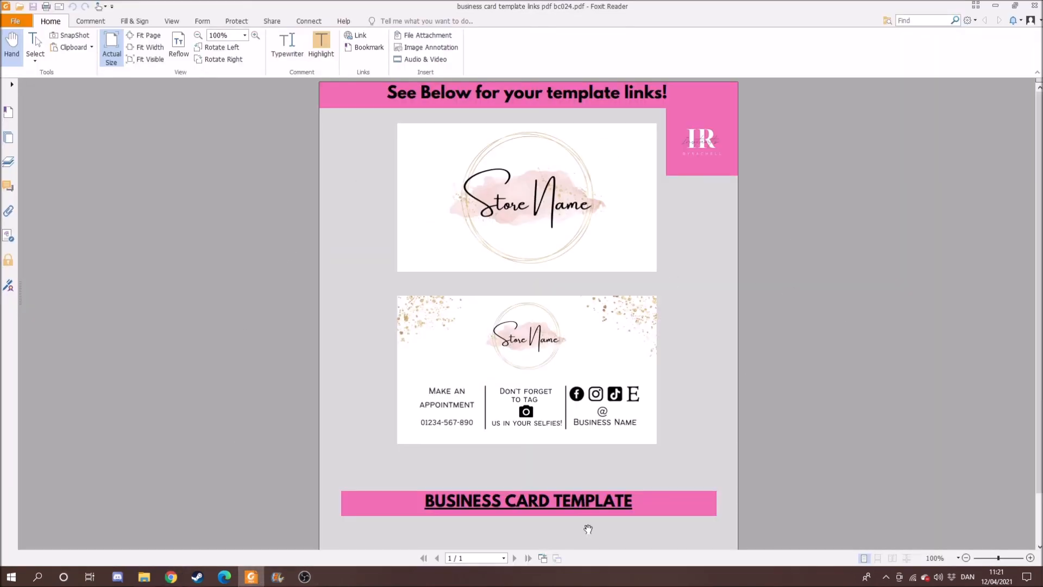
left_click(607, 500)
left_click(538, 325)
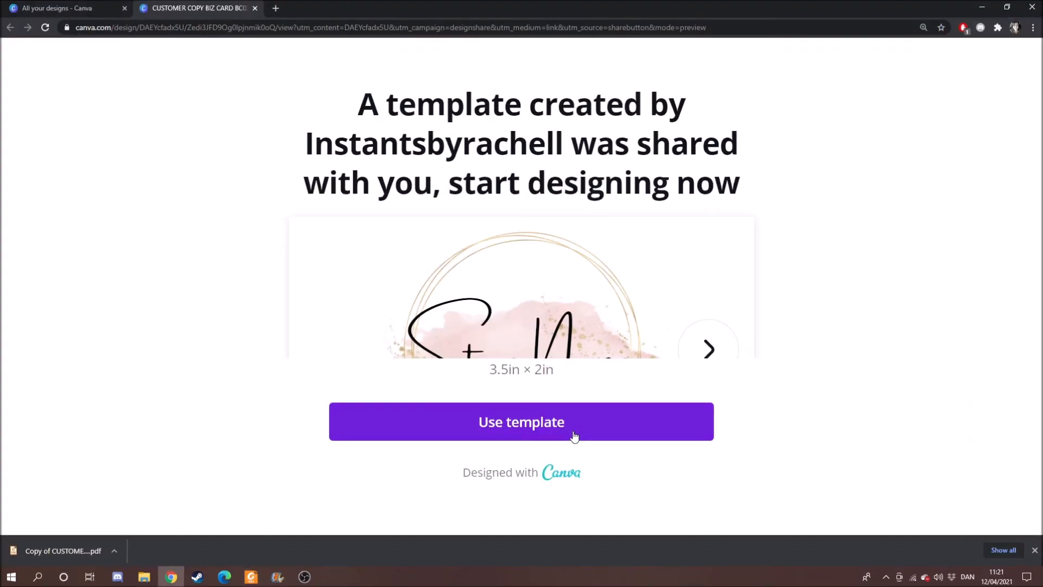
left_click(573, 435)
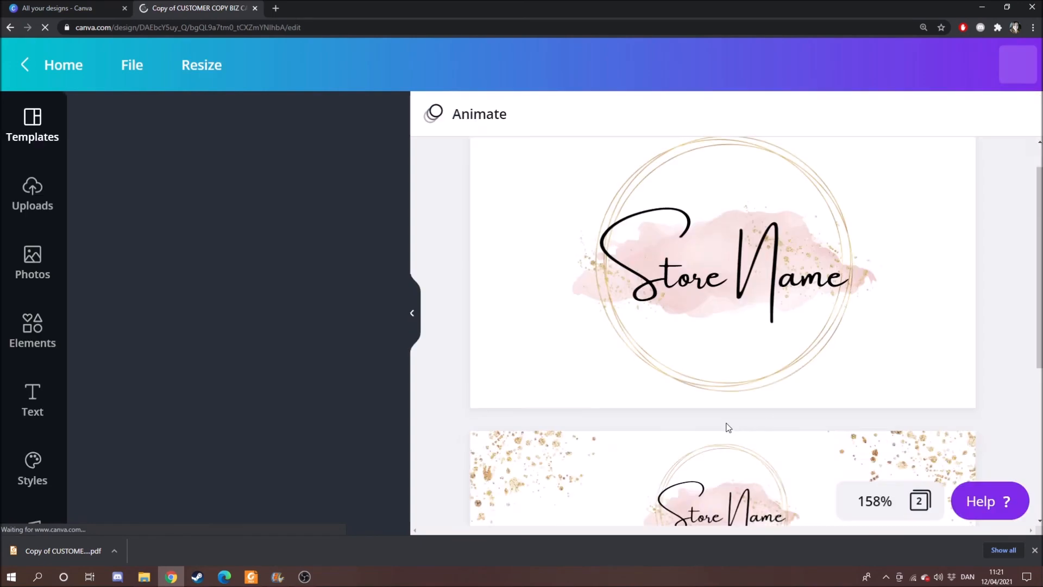